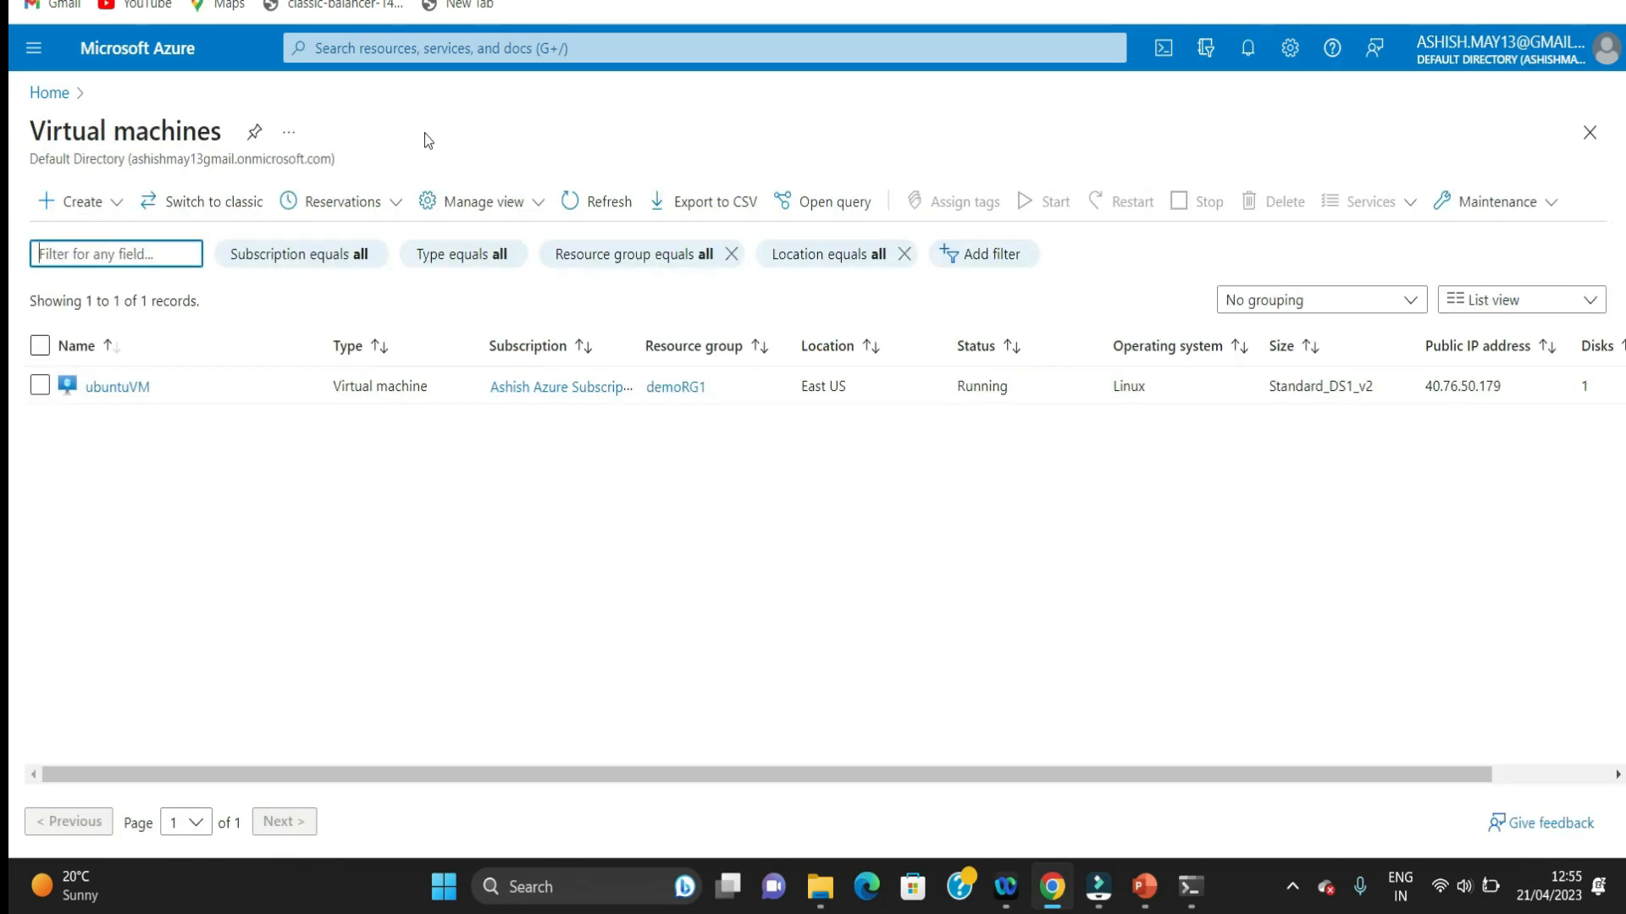
Step: Start creating a new Azure virtual machine from the Virtual machines service
click(49, 92)
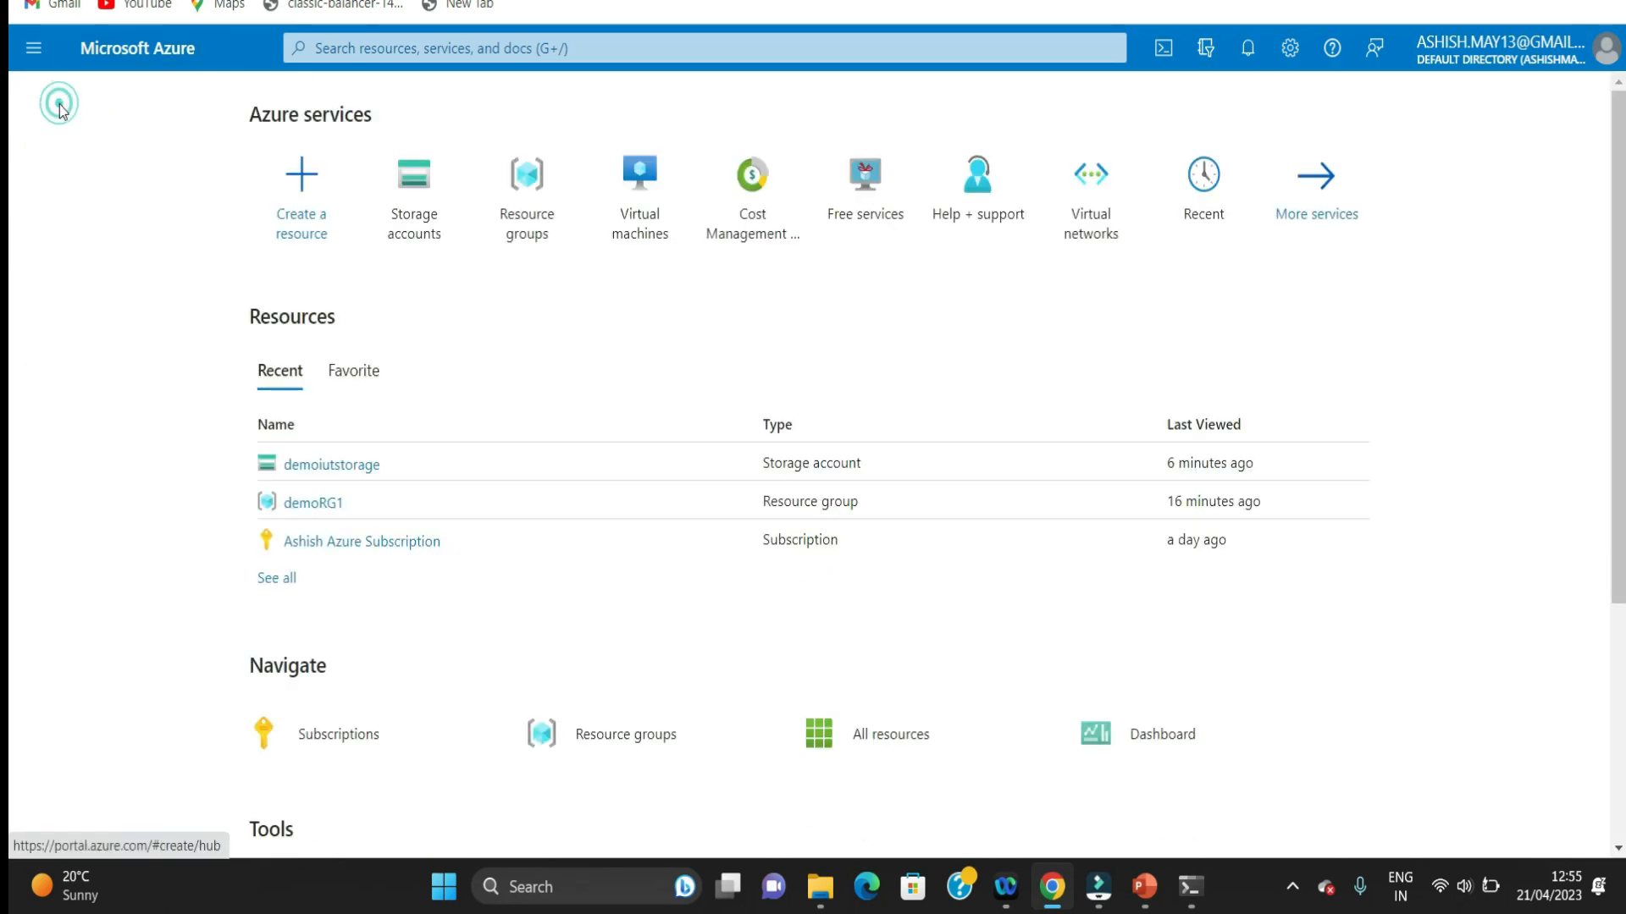
click(641, 198)
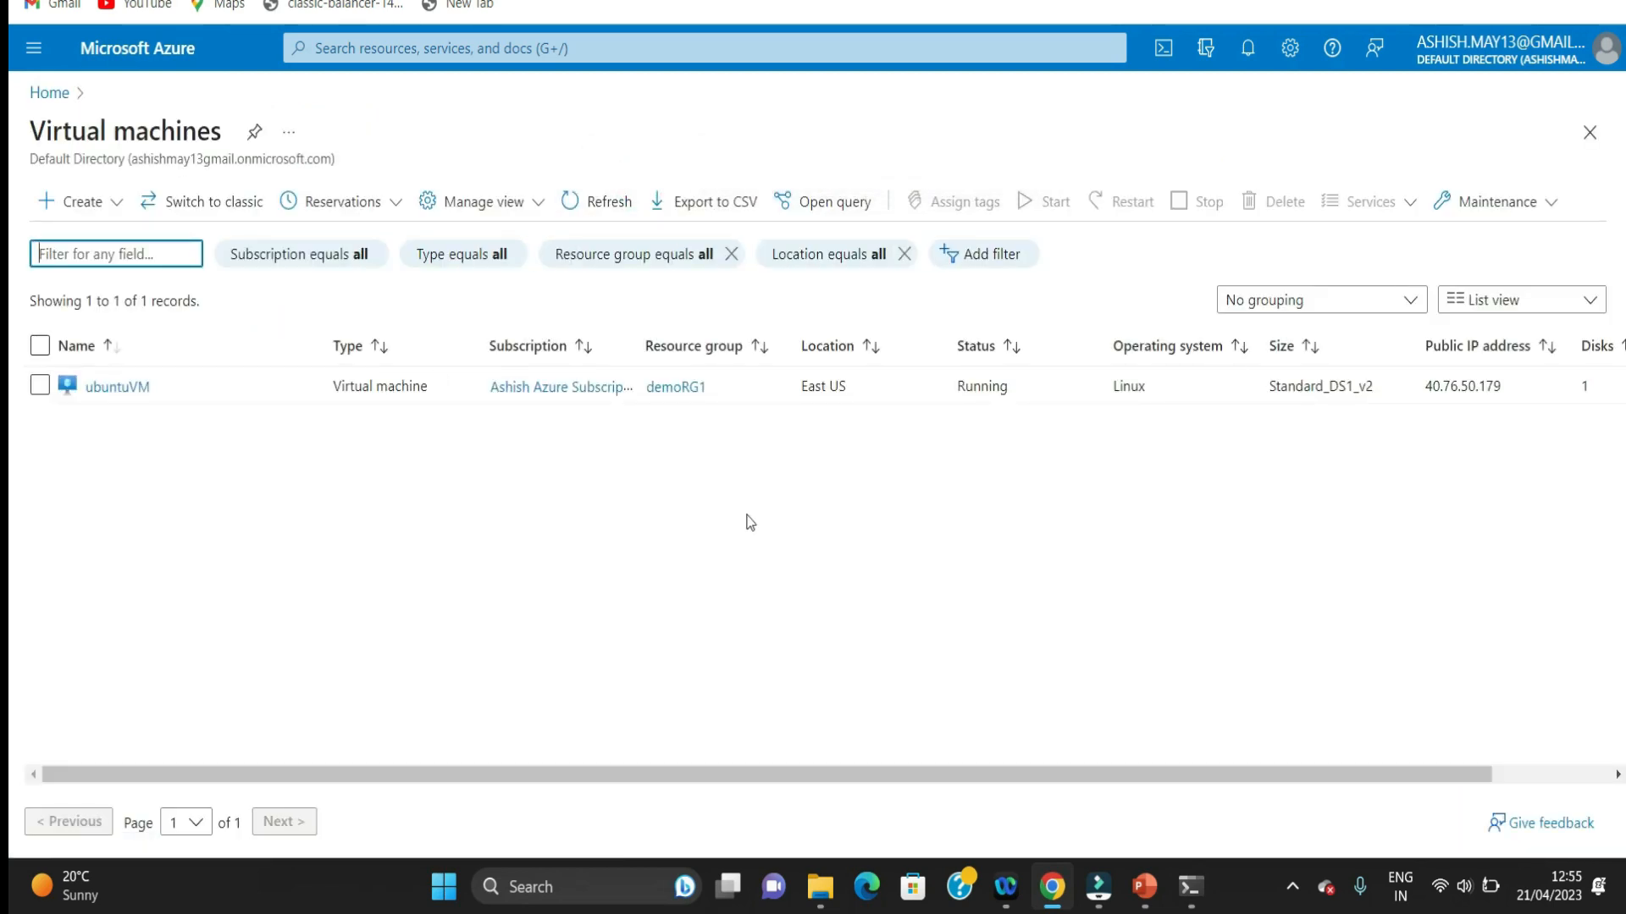
click(55, 202)
click(114, 258)
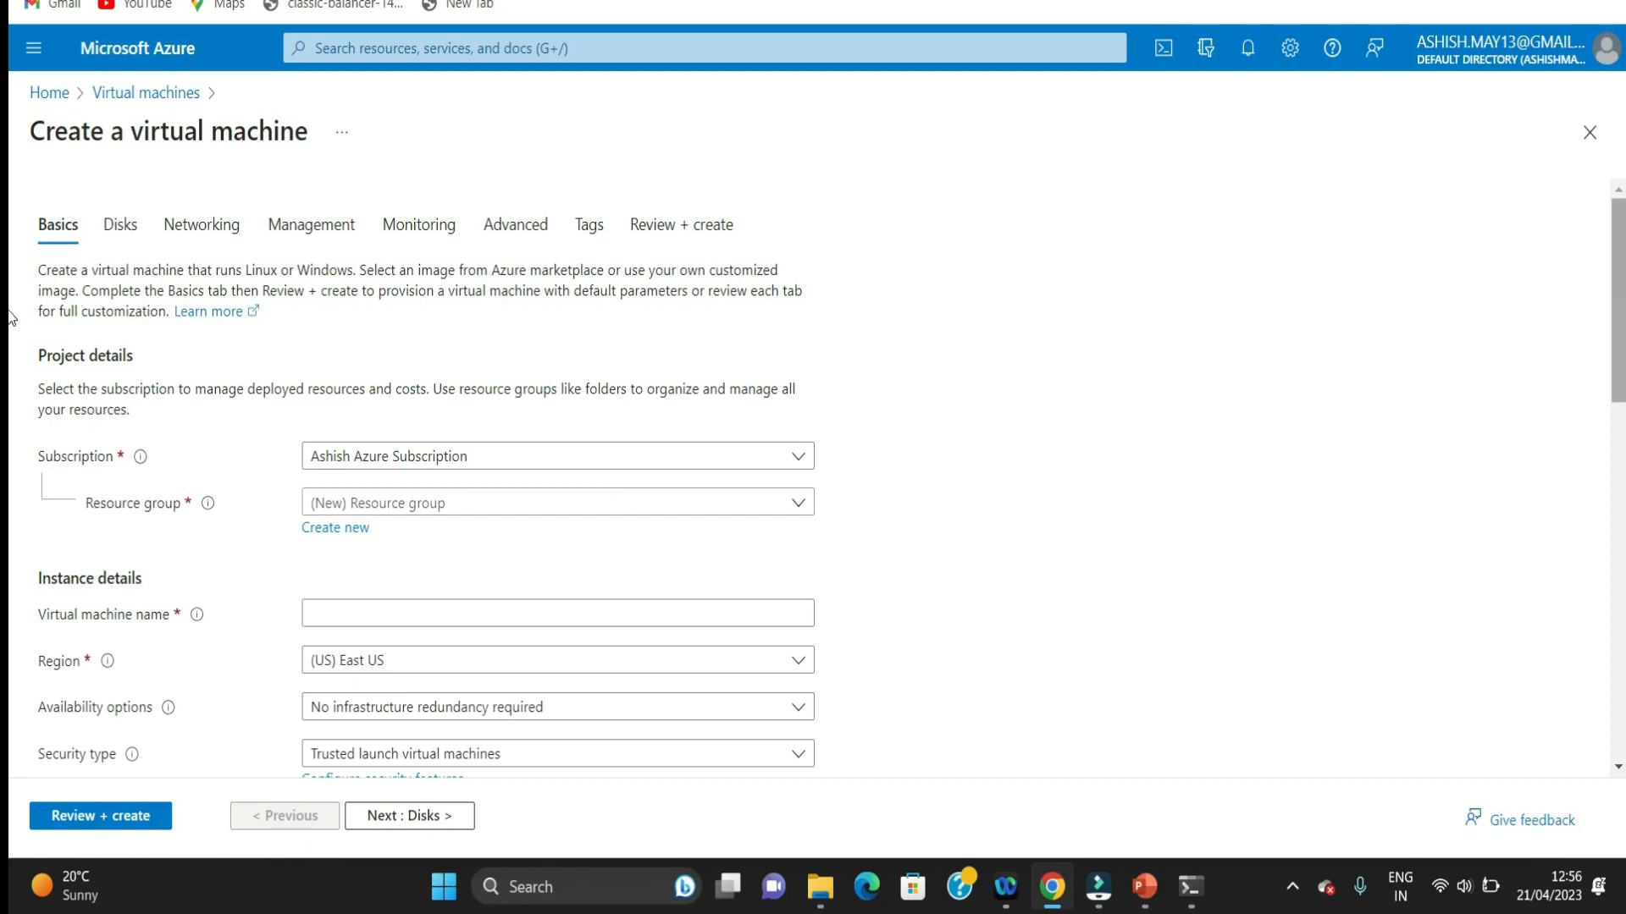
Step: Assign the virtual machine to the demoRG1 resource group and name it windowVM
scroll(1013, 344, down, 2)
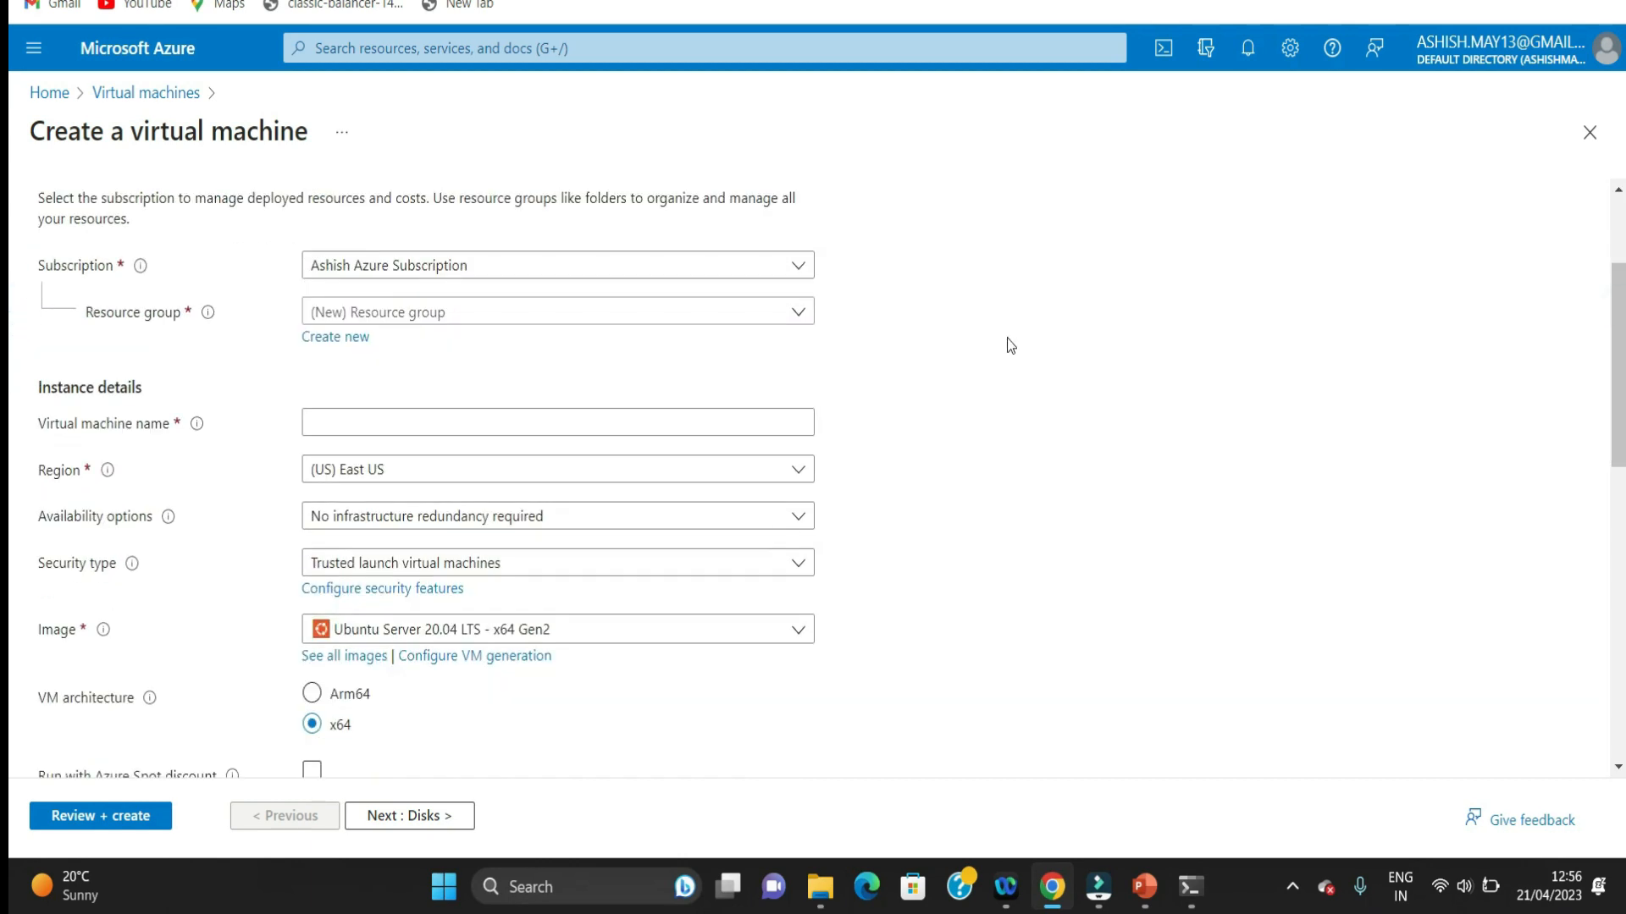
click(797, 312)
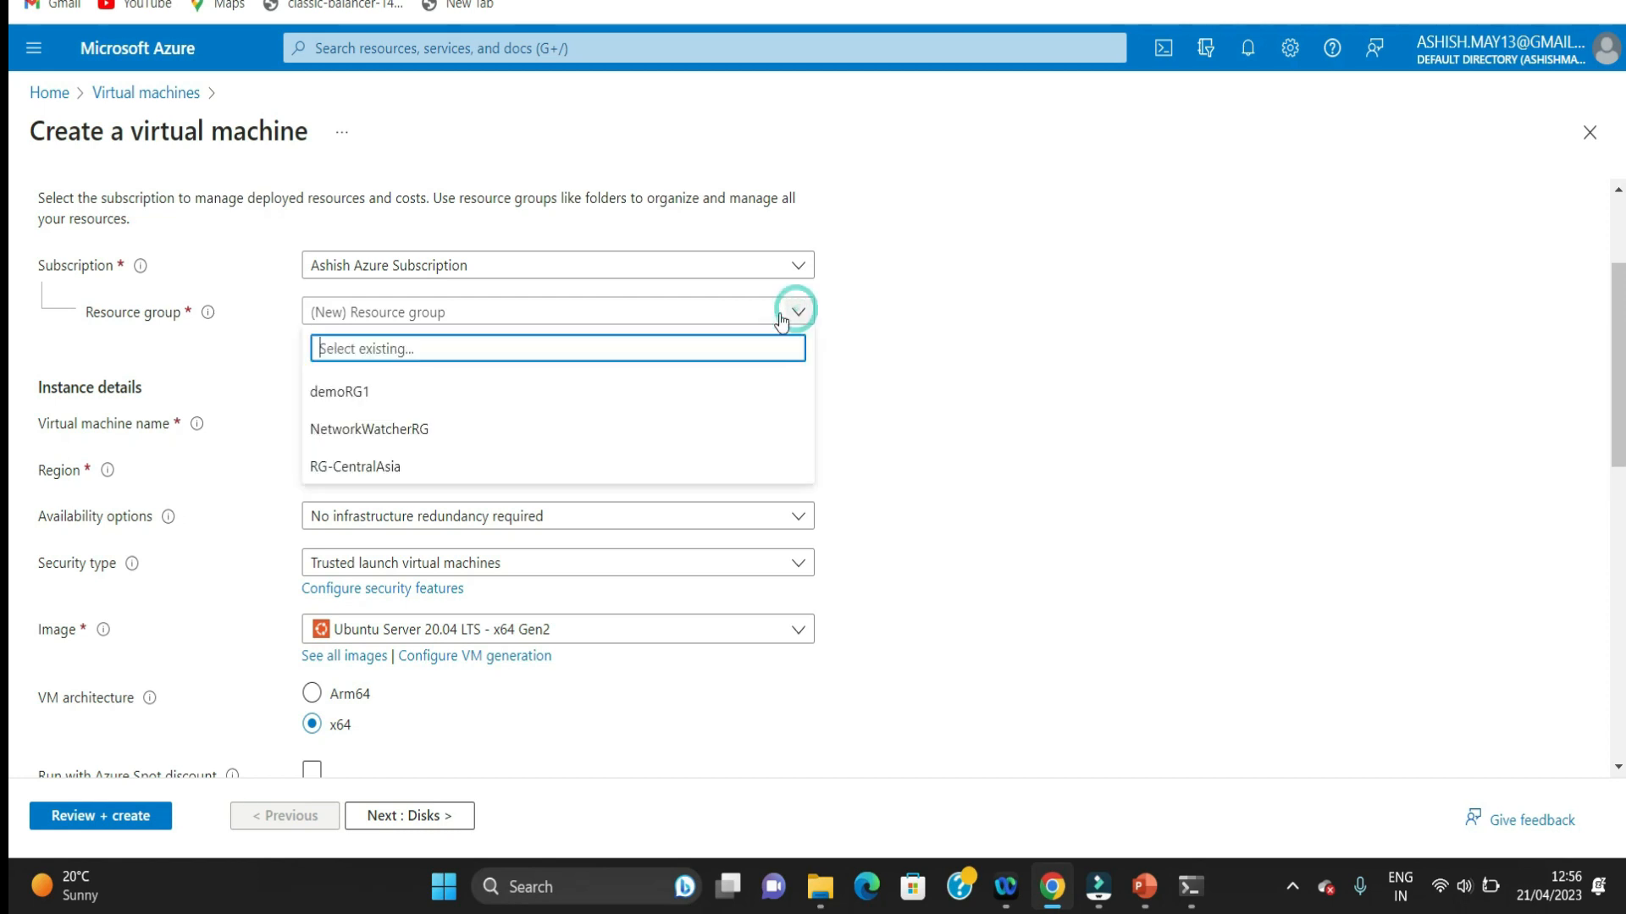
click(345, 405)
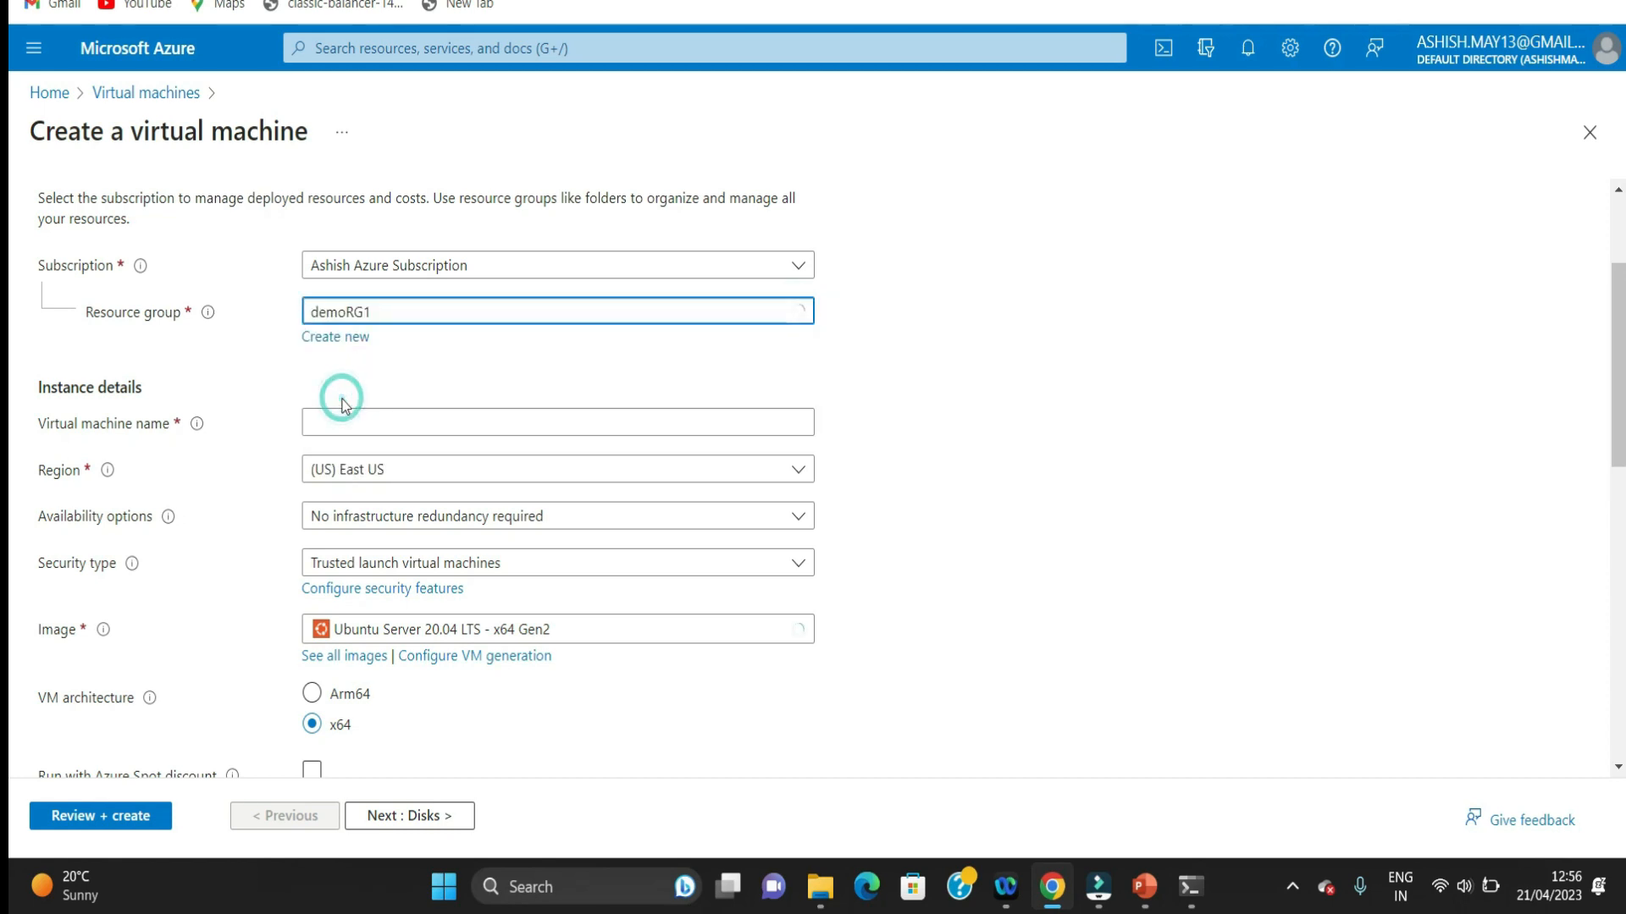
click(608, 425)
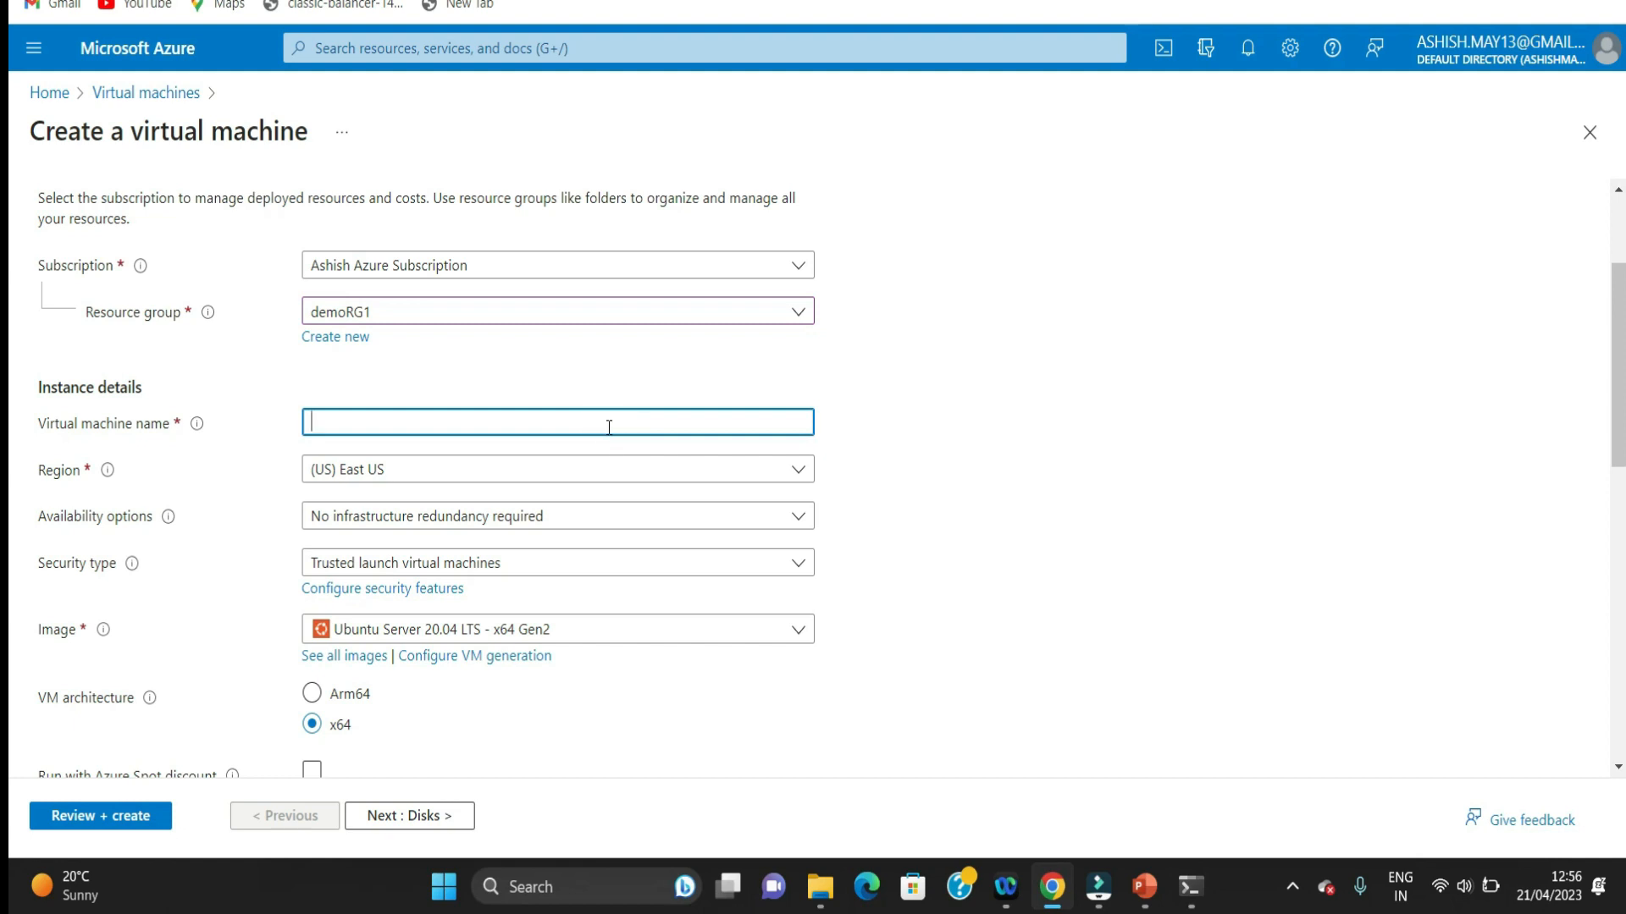
text(win)
text(dom)
text(w)
text(VM)
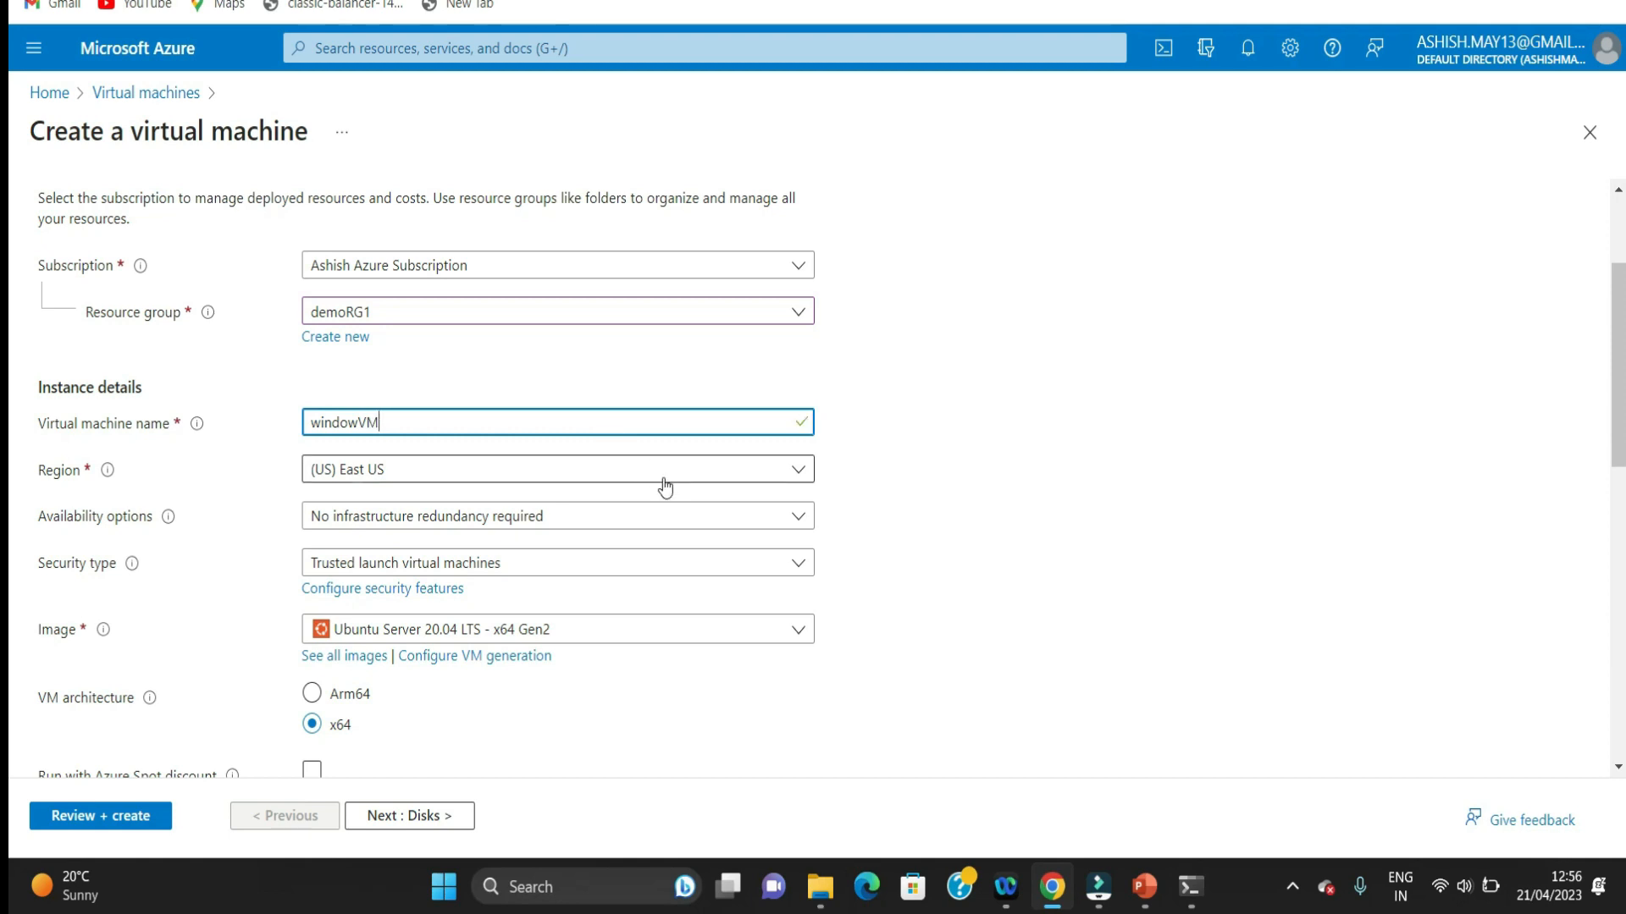
Step: Choose Windows Server 2022 Datacenter: Azure Edition - x64 Gen2 as the virtual machine's image
scroll(13, 381, down, 3)
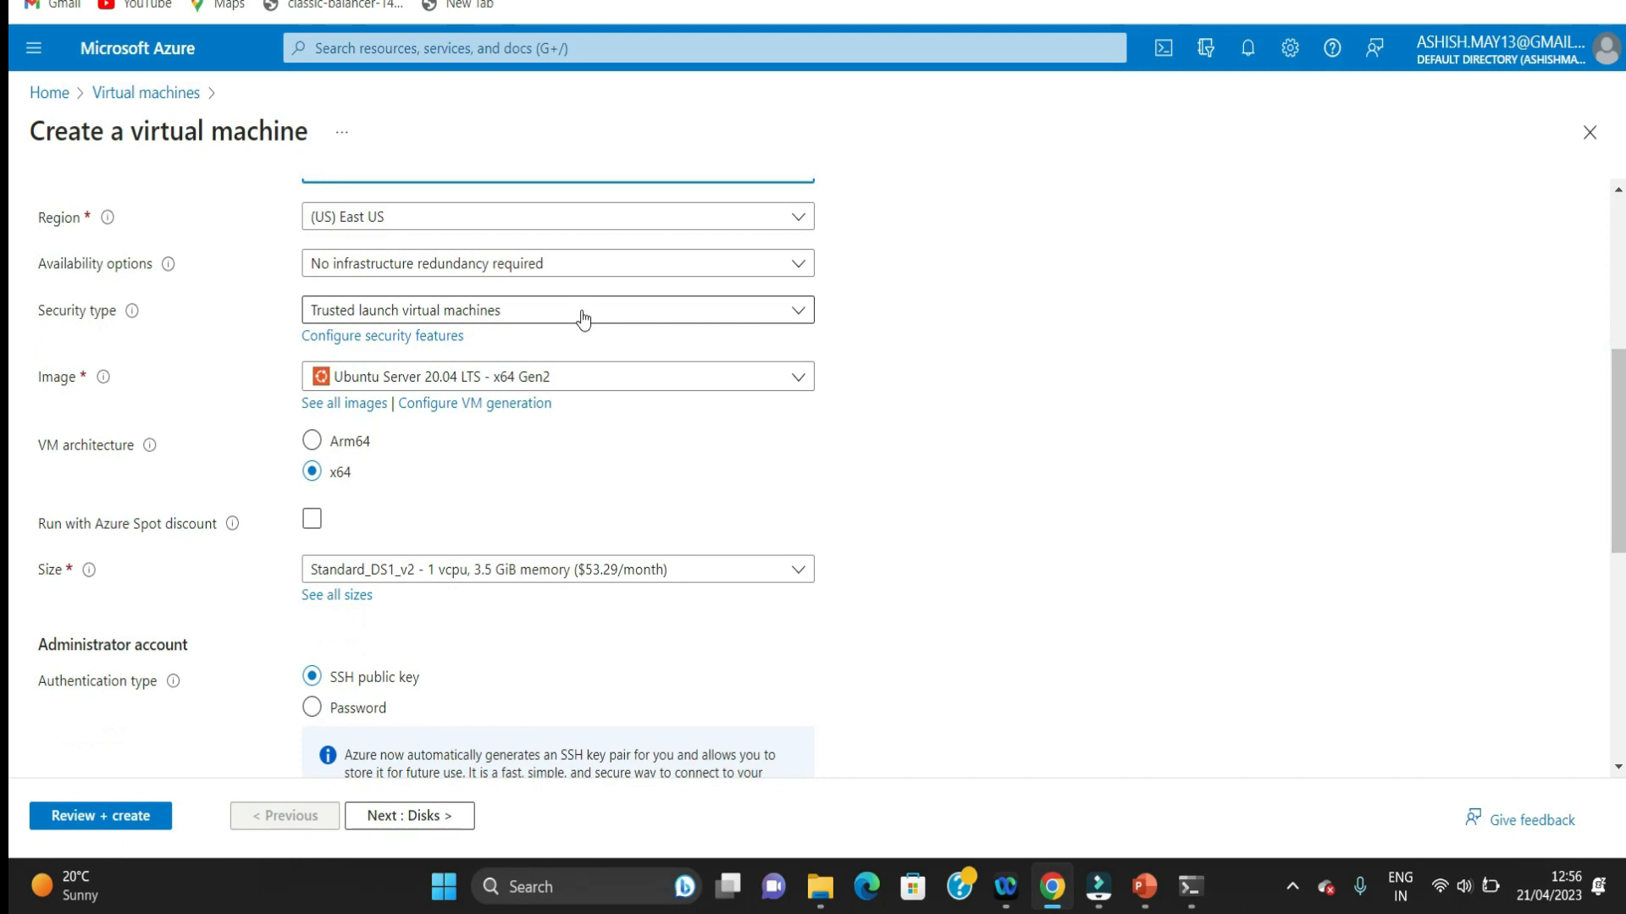
click(606, 377)
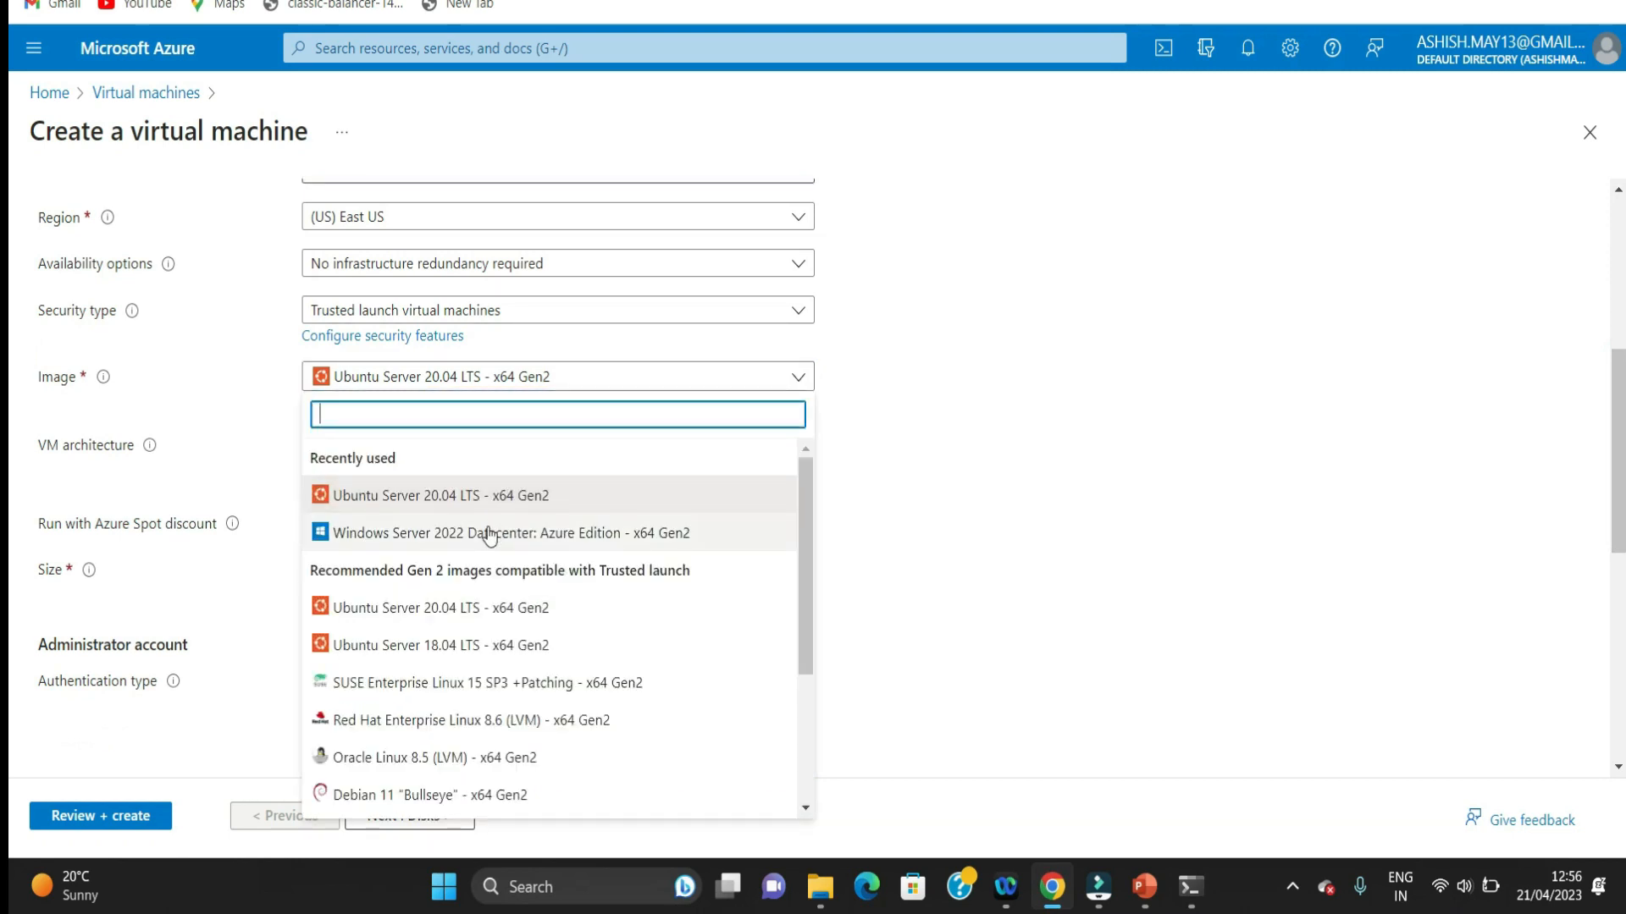
click(488, 534)
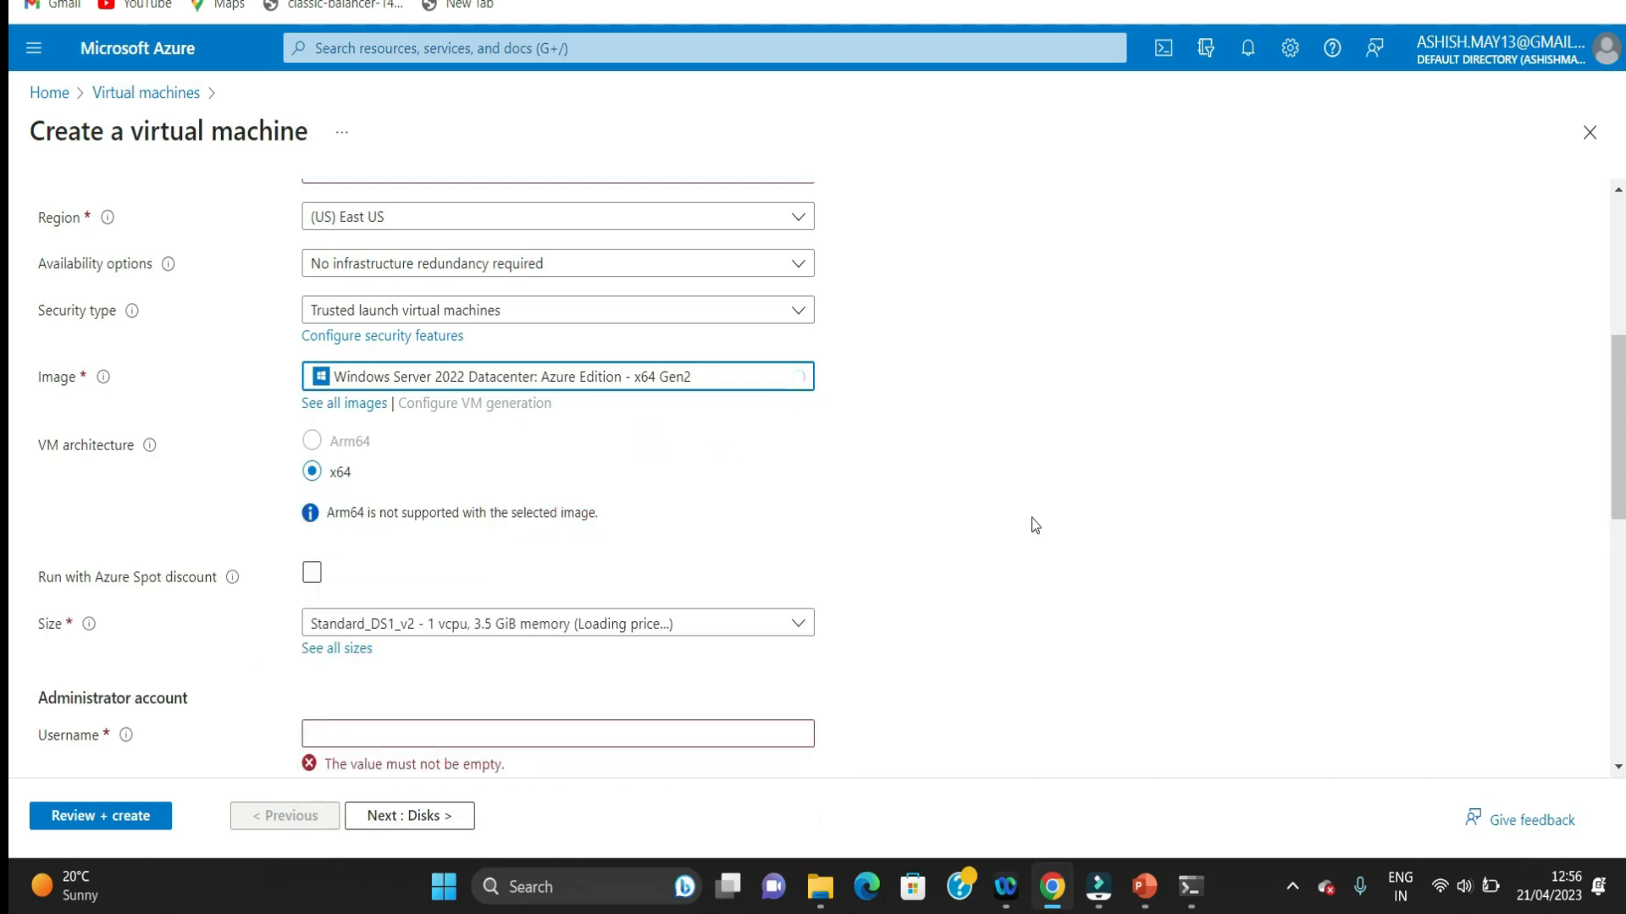
Step: Set the administrator account's username to windowuser
scroll(1613, 508, down, 2)
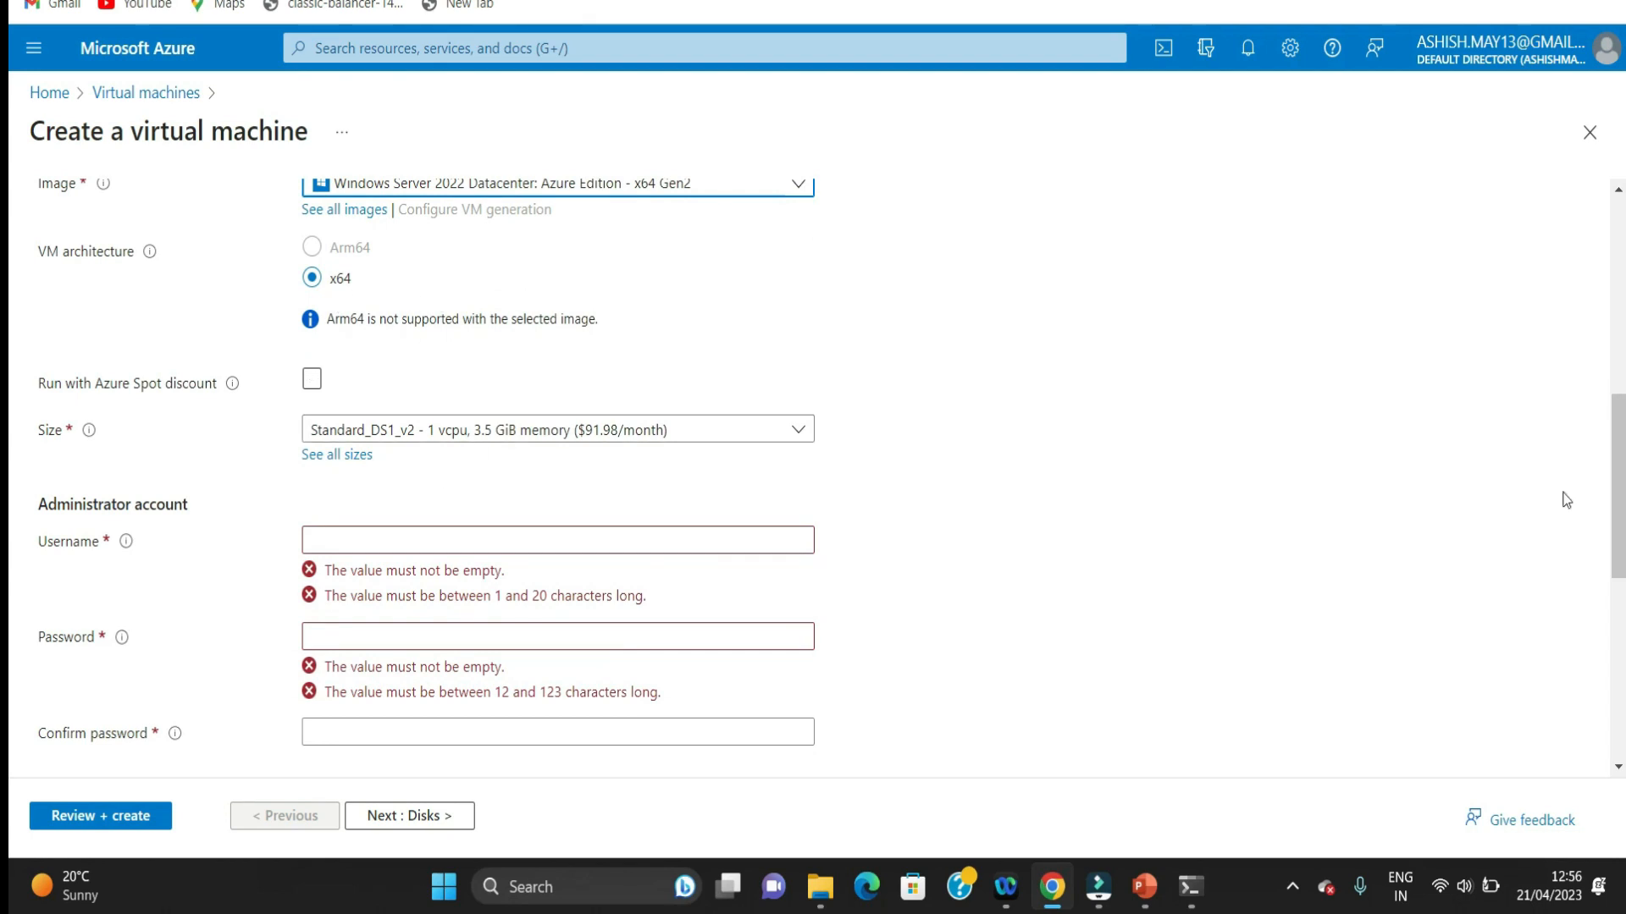
scroll(10, 464, down, 3)
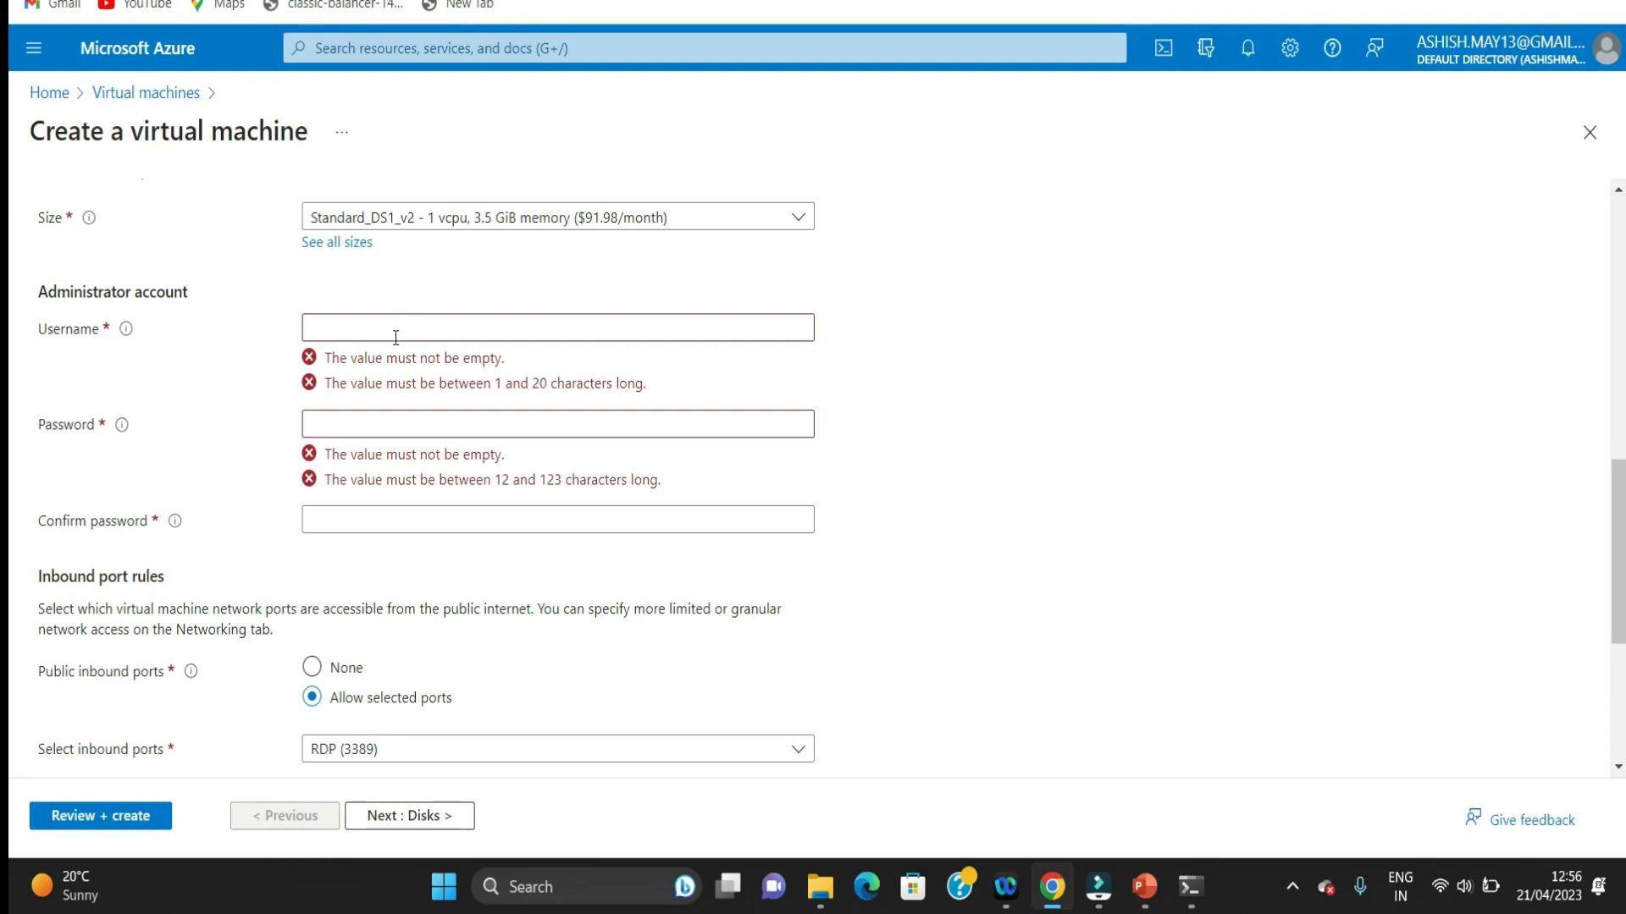
scroll(12, 498, up, 1)
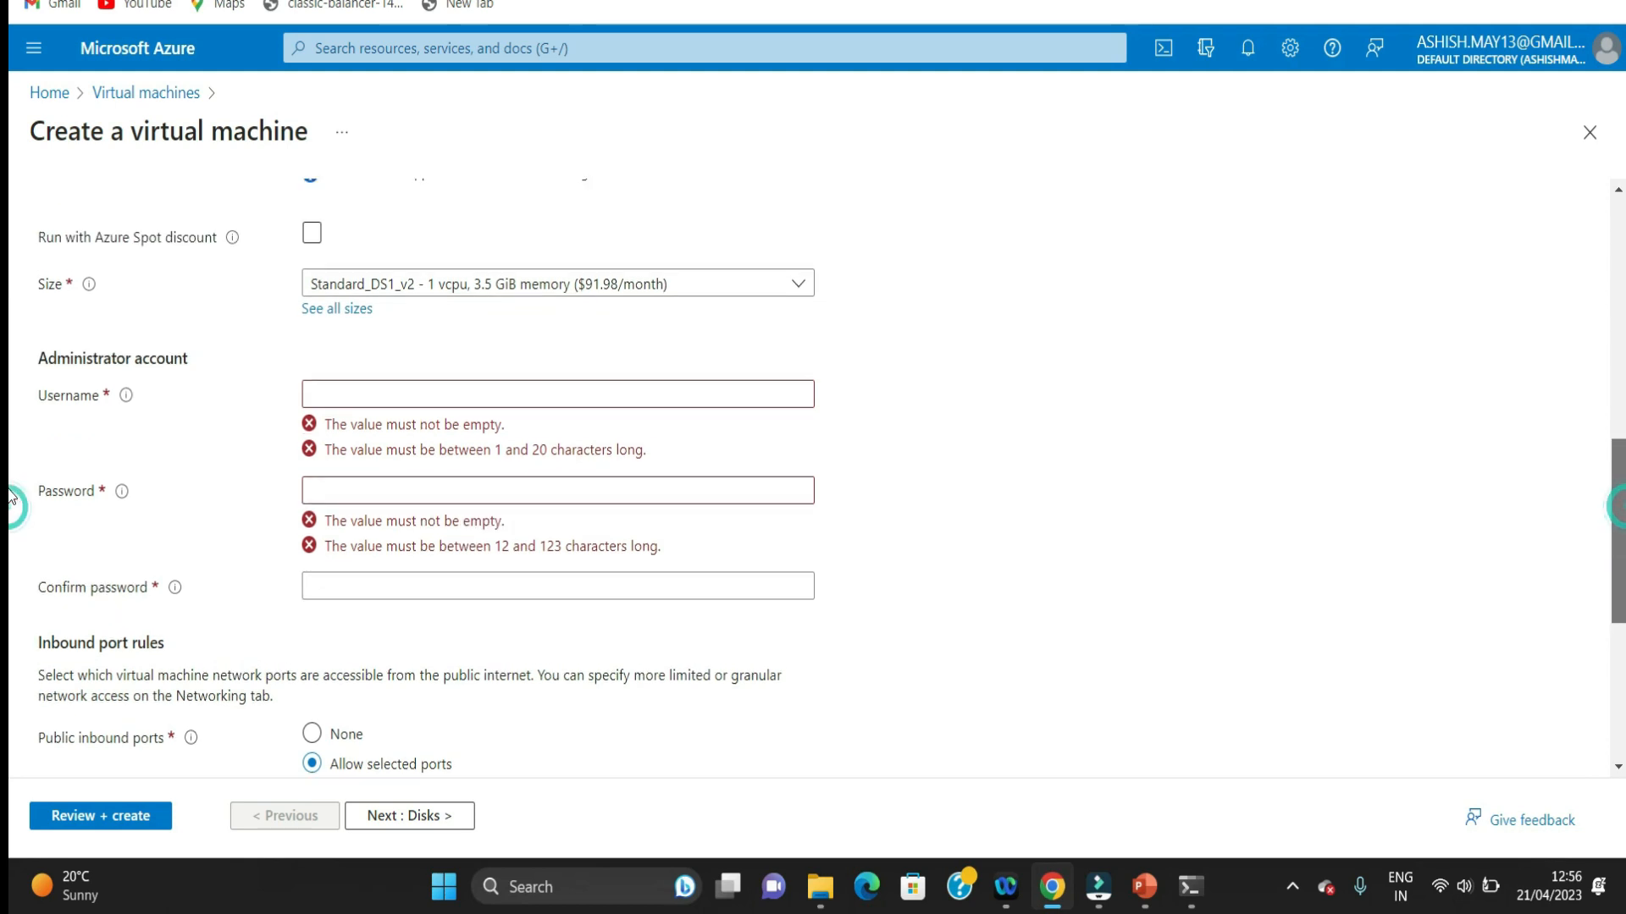
scroll(390, 324, down, 1)
click(390, 325)
text(win)
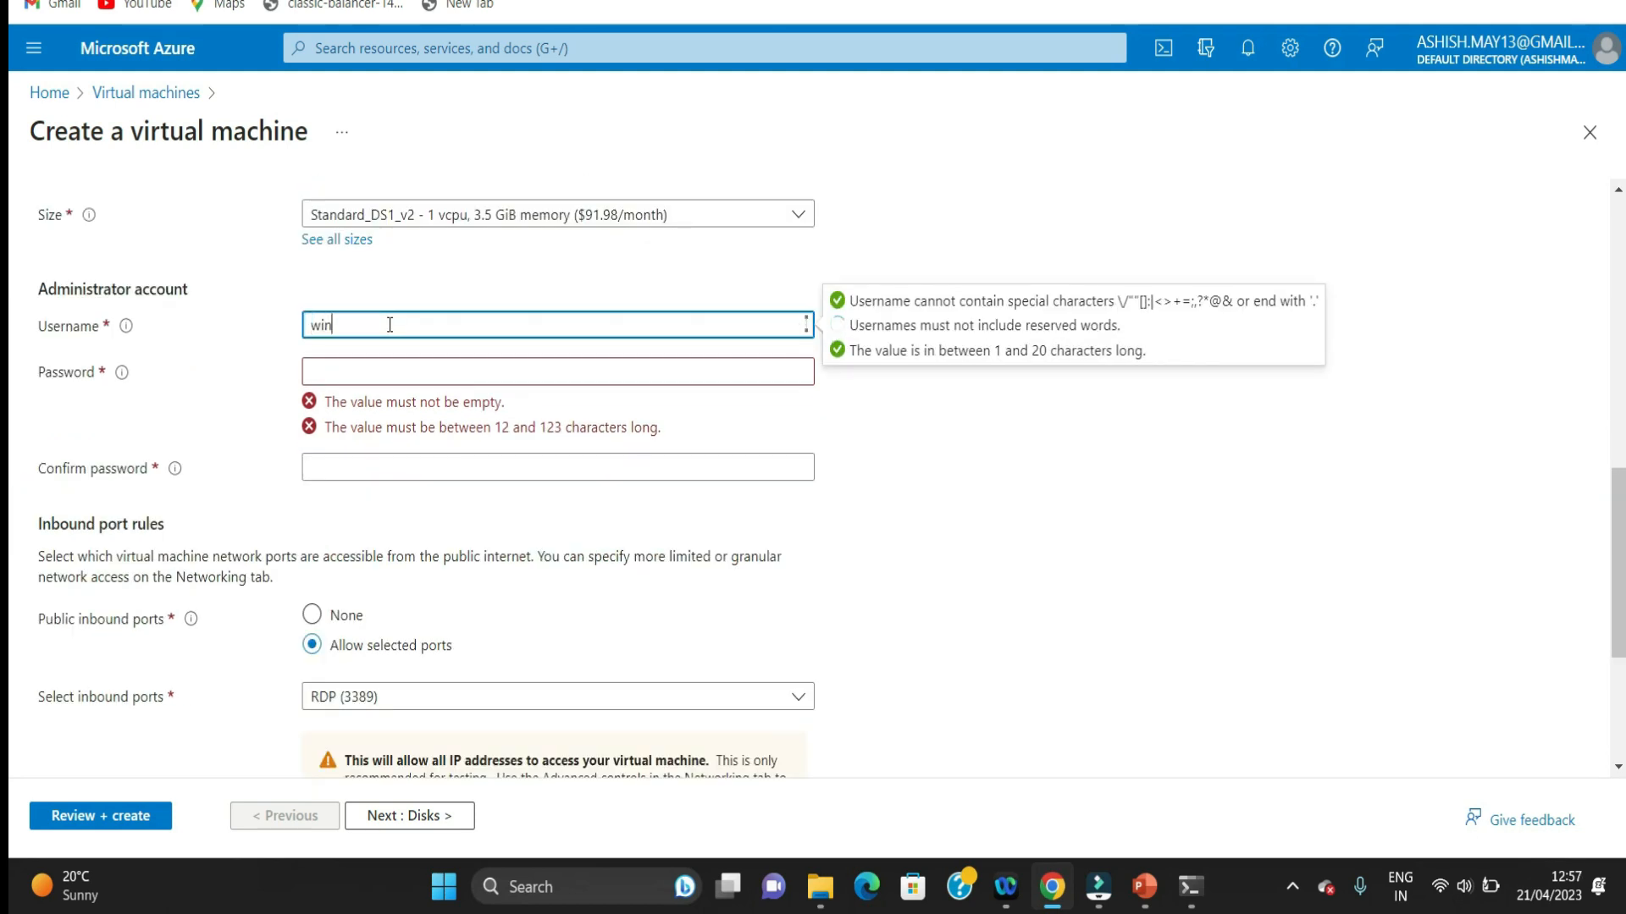
text(dowuser)
Step: Enter the administrator account password and repeat it in the Confirm password field
click(378, 370)
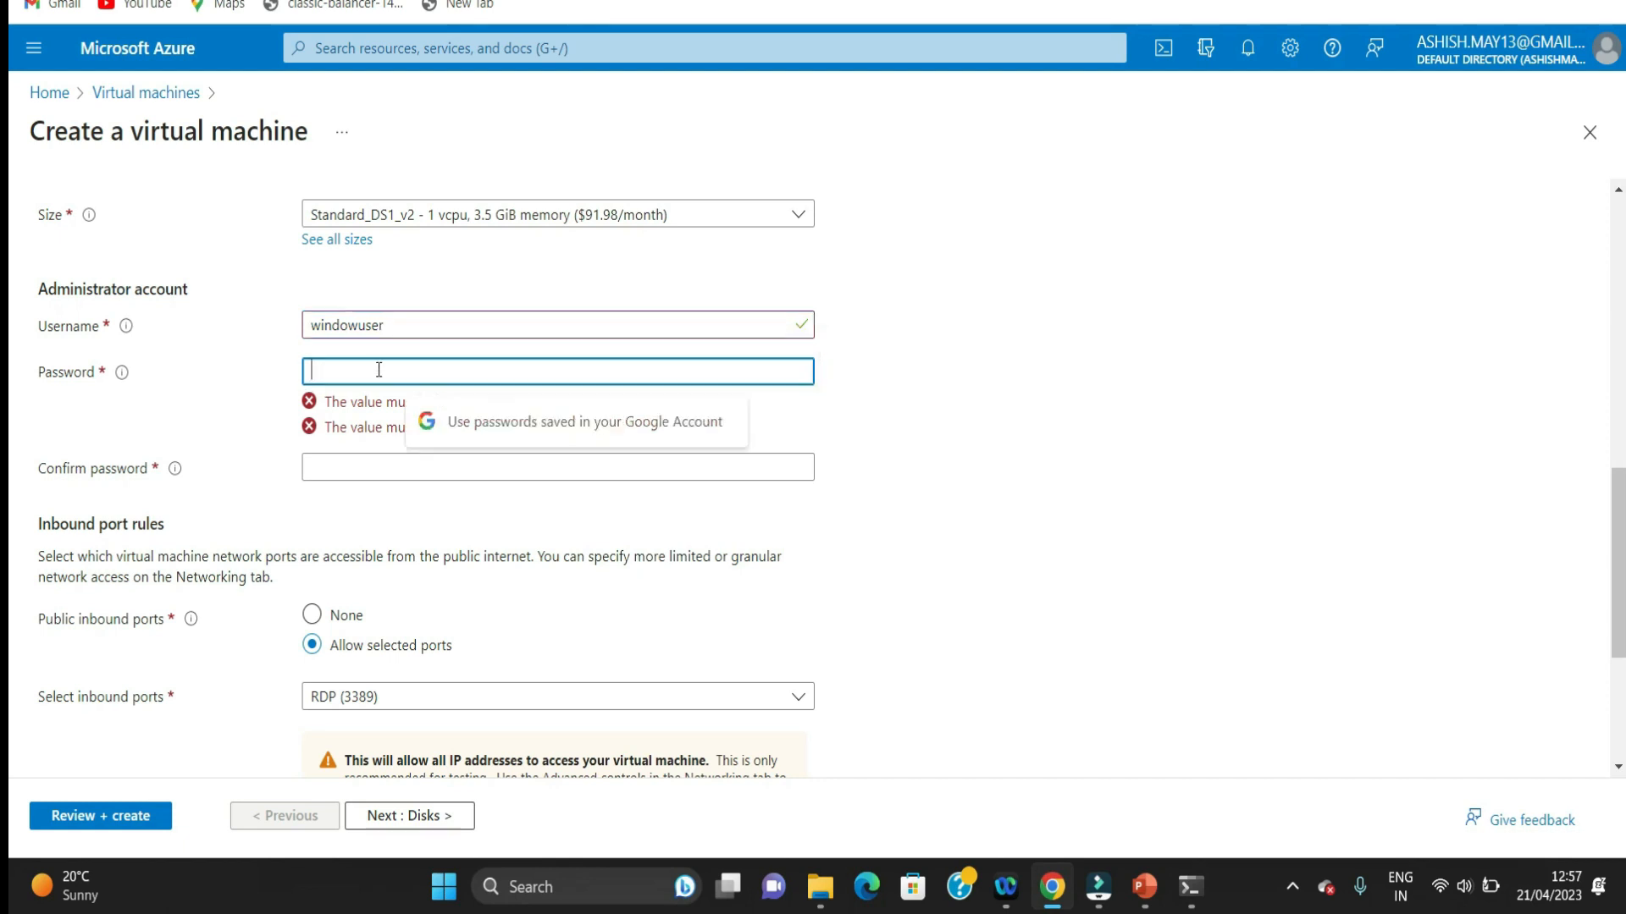
text(••••••••••)
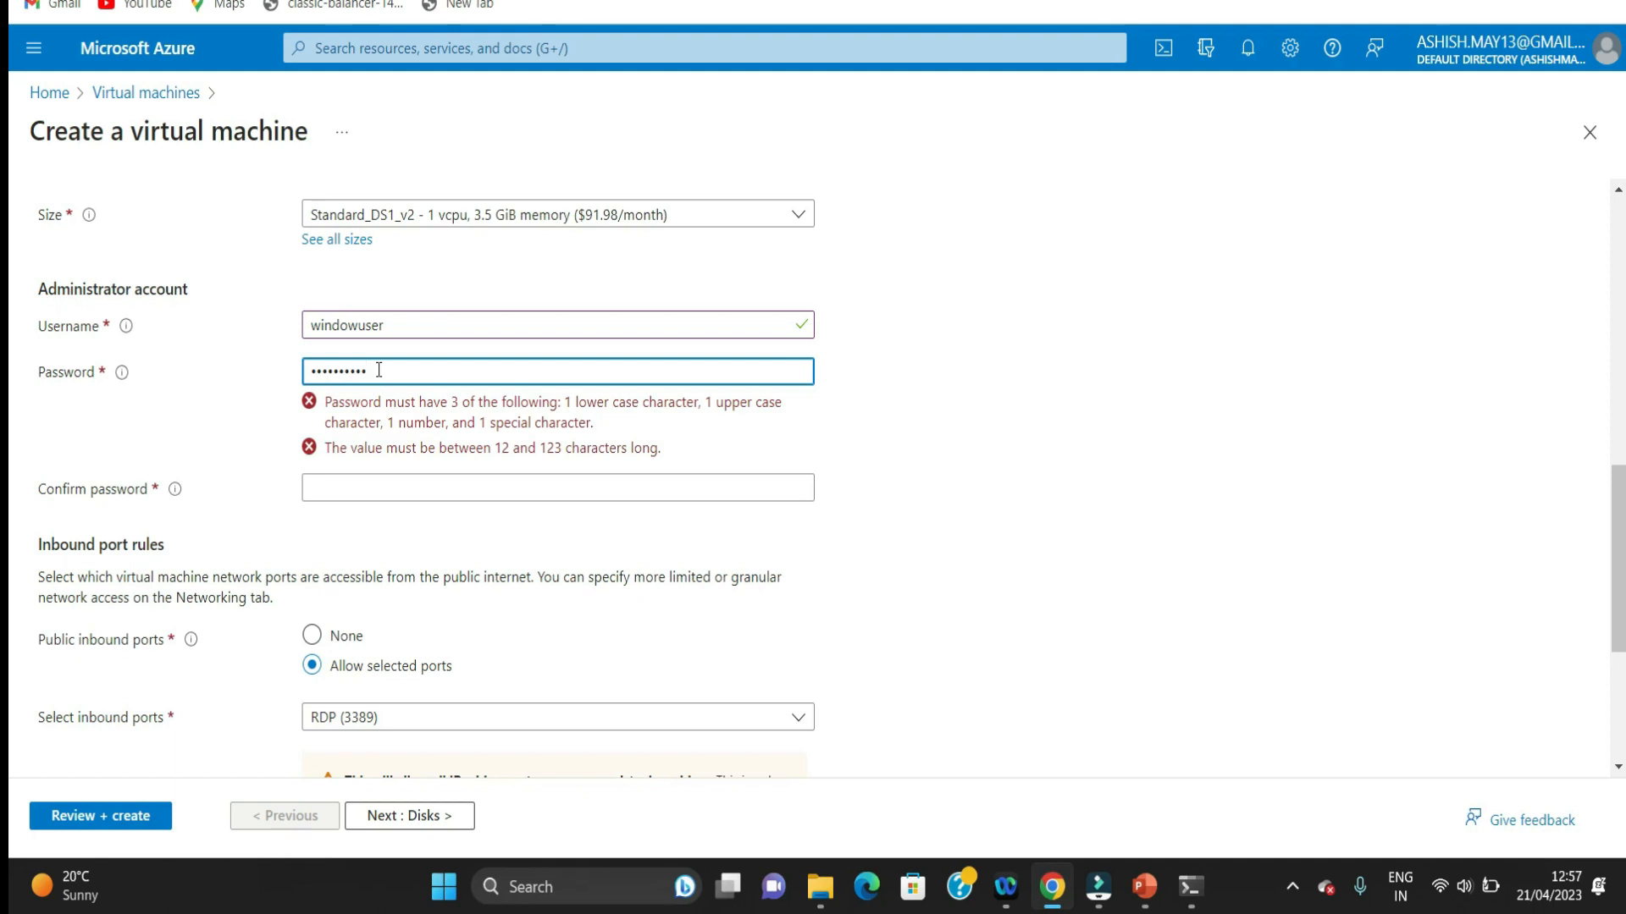
text(•)
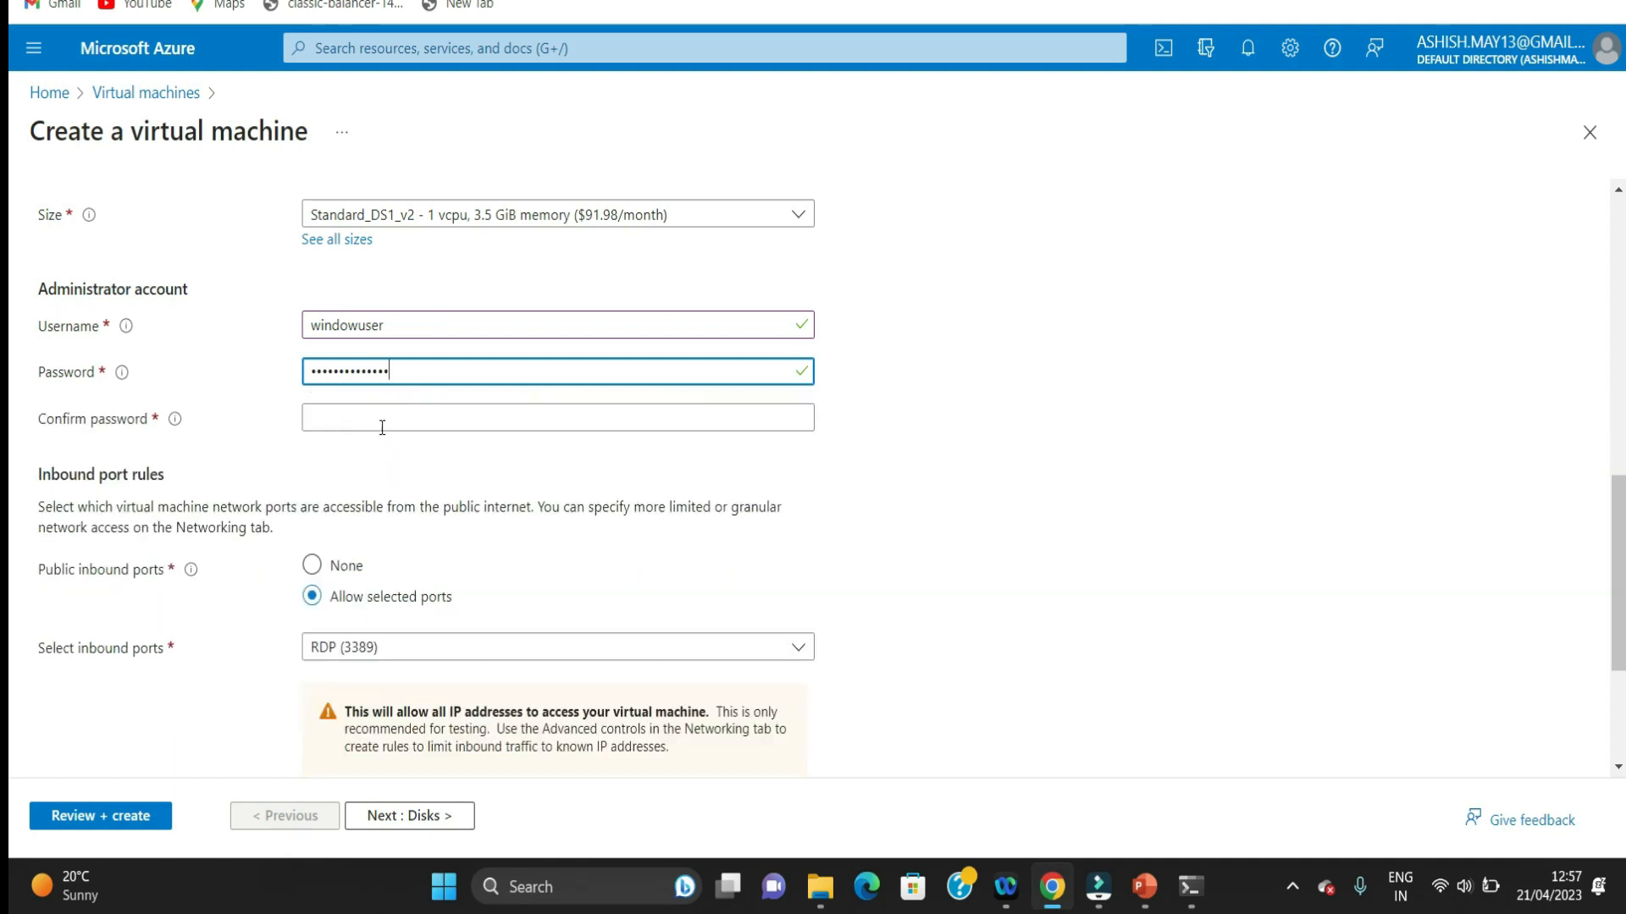
click(386, 414)
text(•••)
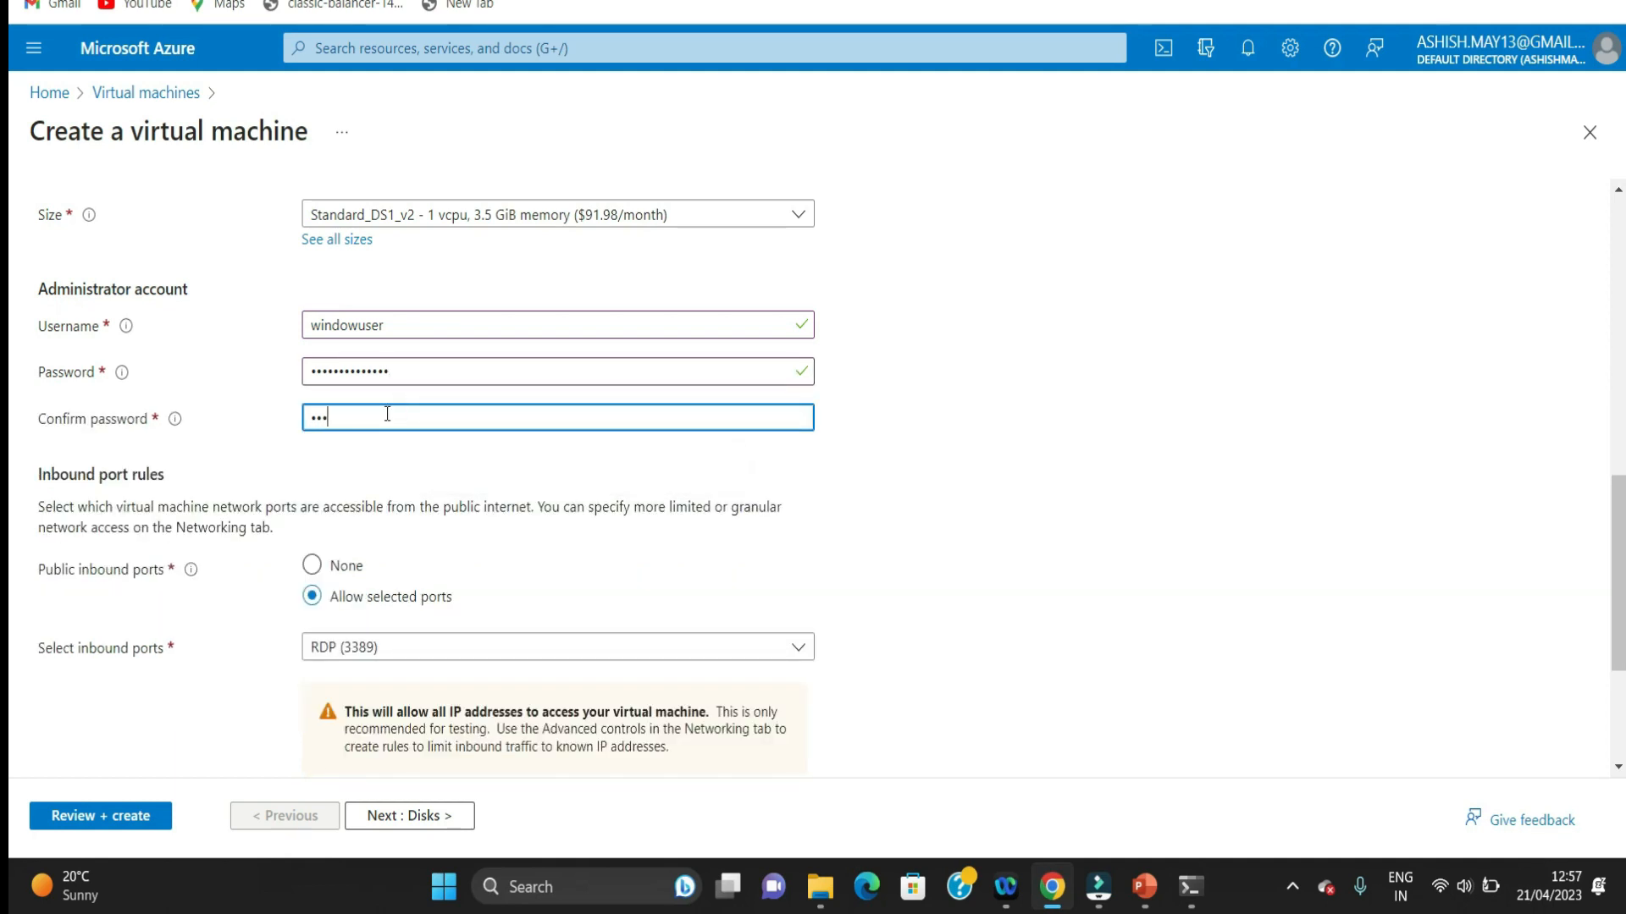
text(•••••)
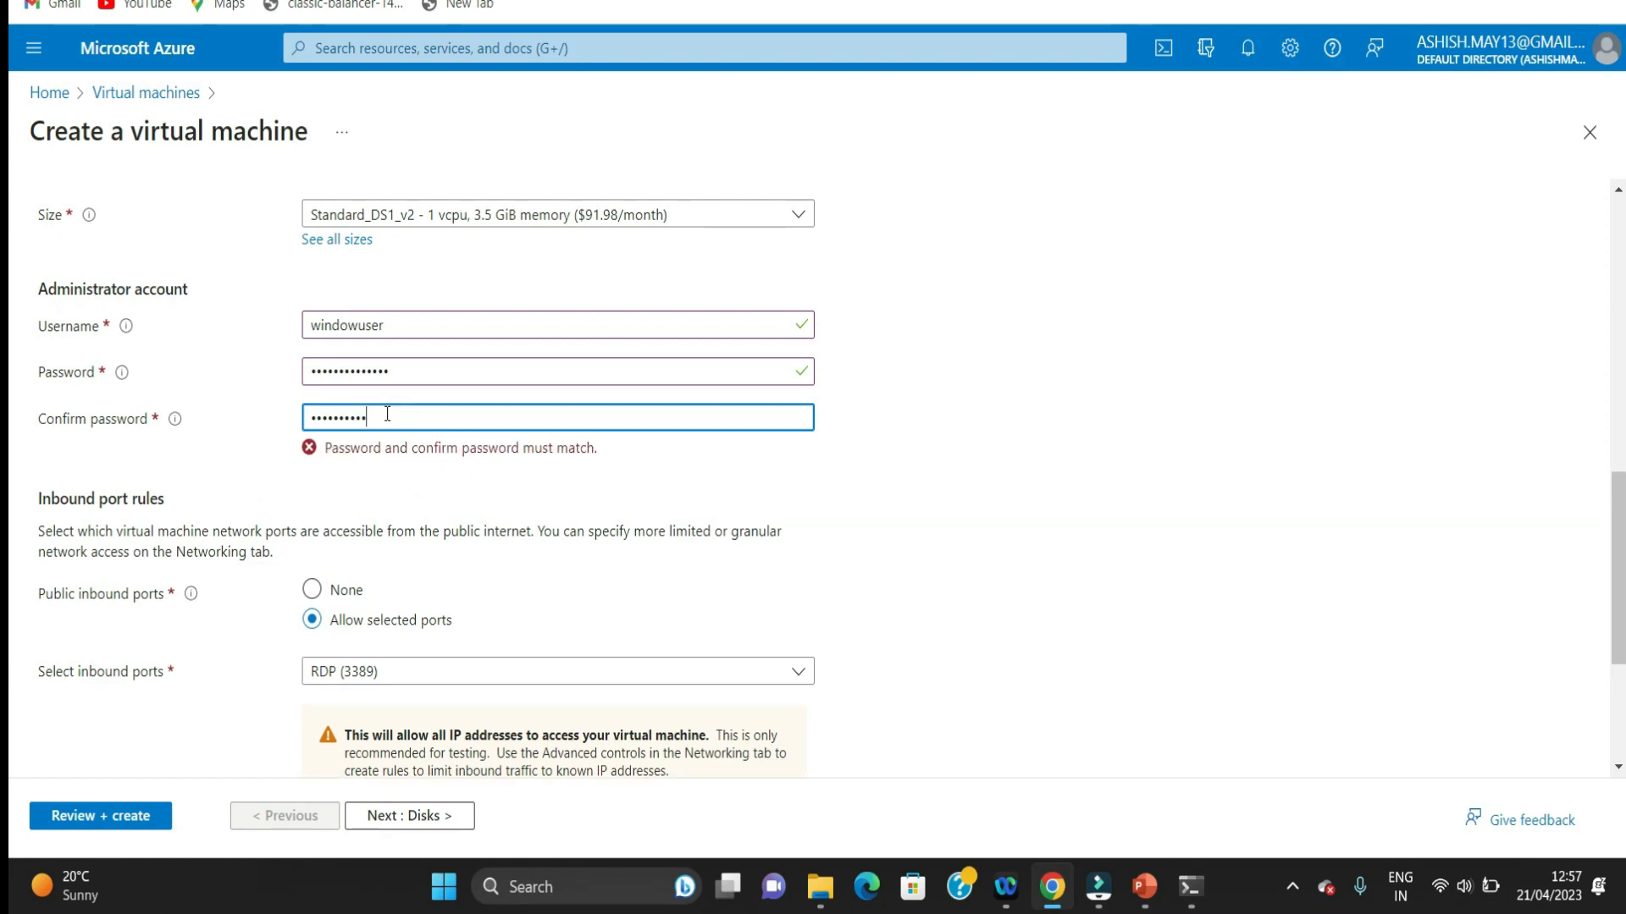
text(•)
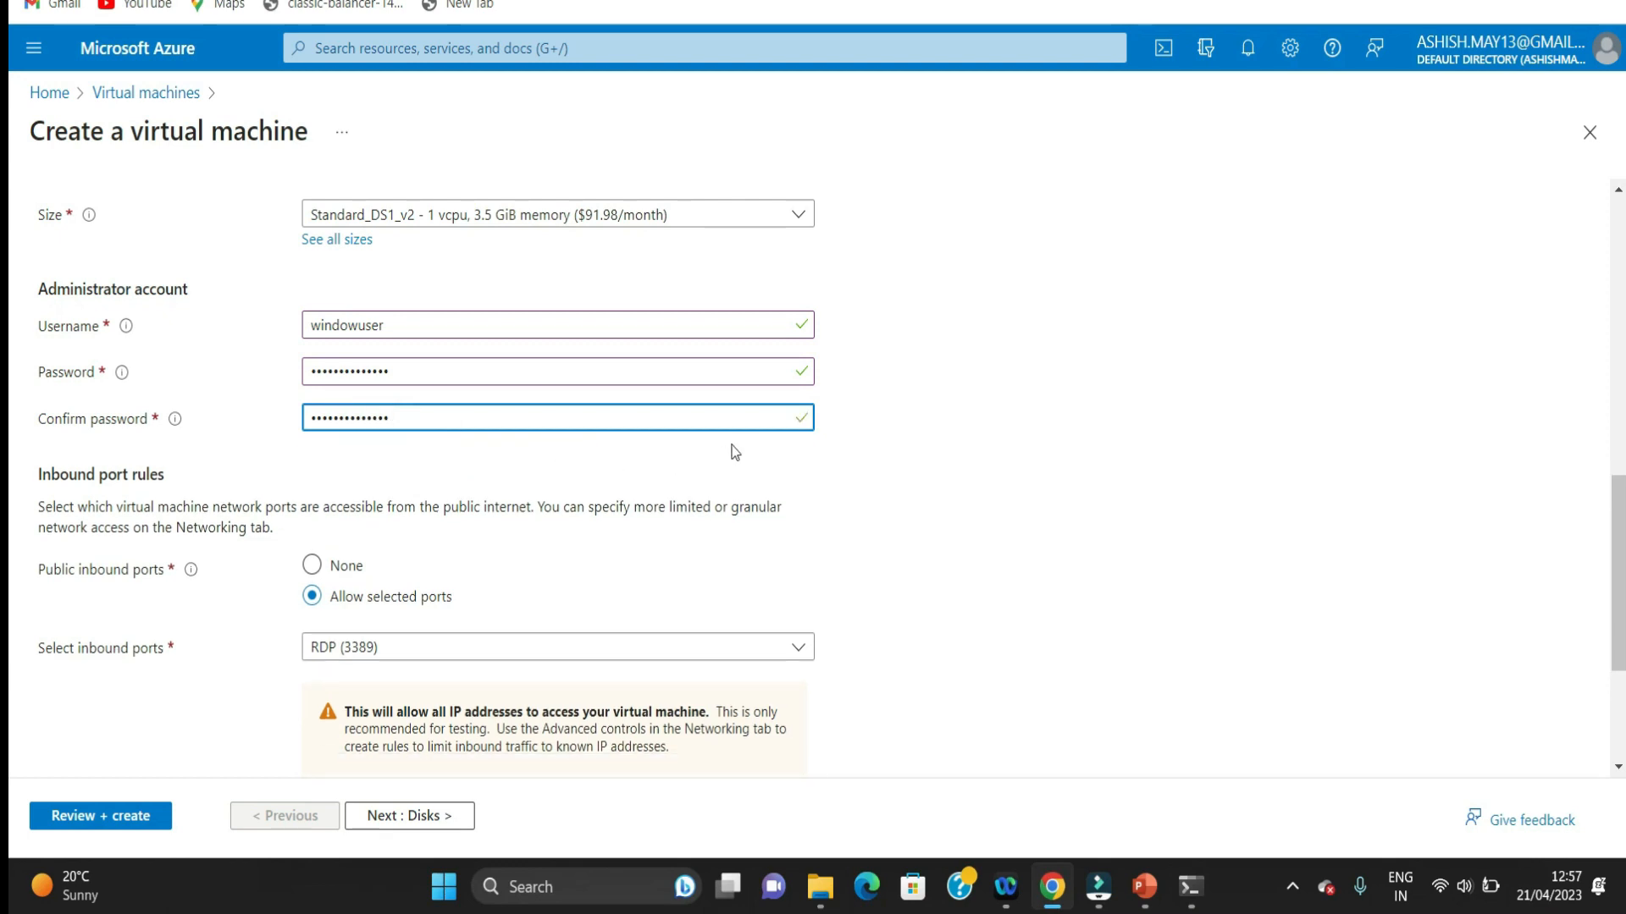
Step: Allow HTTP (80), HTTPS (443) and SSH (22) as public inbound ports in addition to RDP (3389)
scroll(1618, 575, down, 2)
drag(1623, 628, 1623, 659)
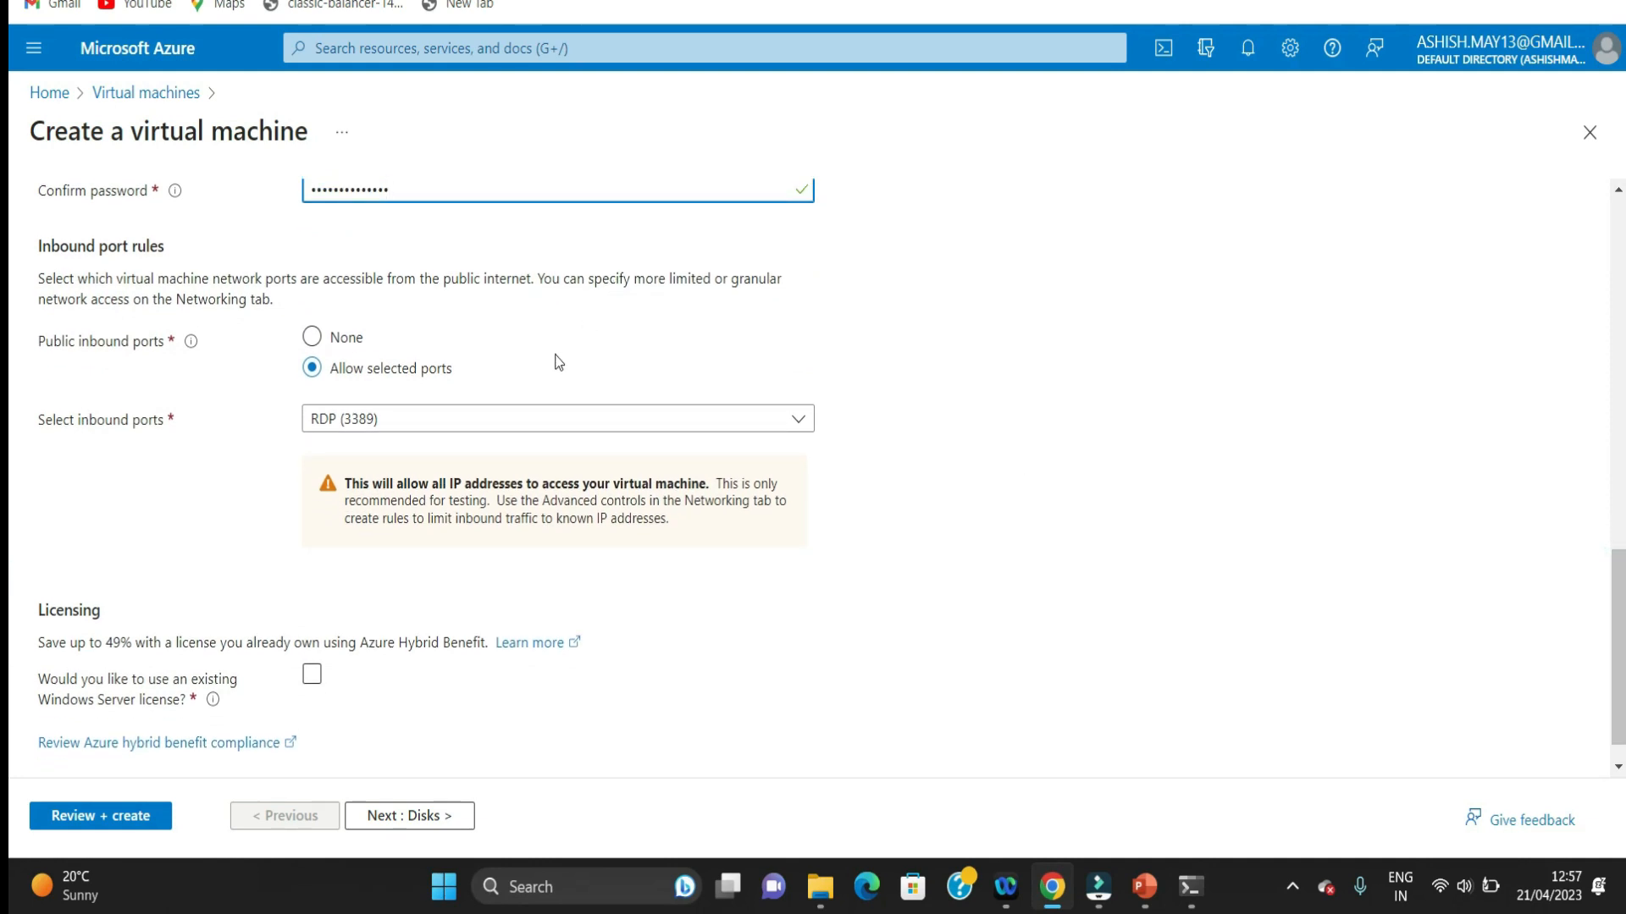
click(541, 419)
click(346, 459)
click(320, 528)
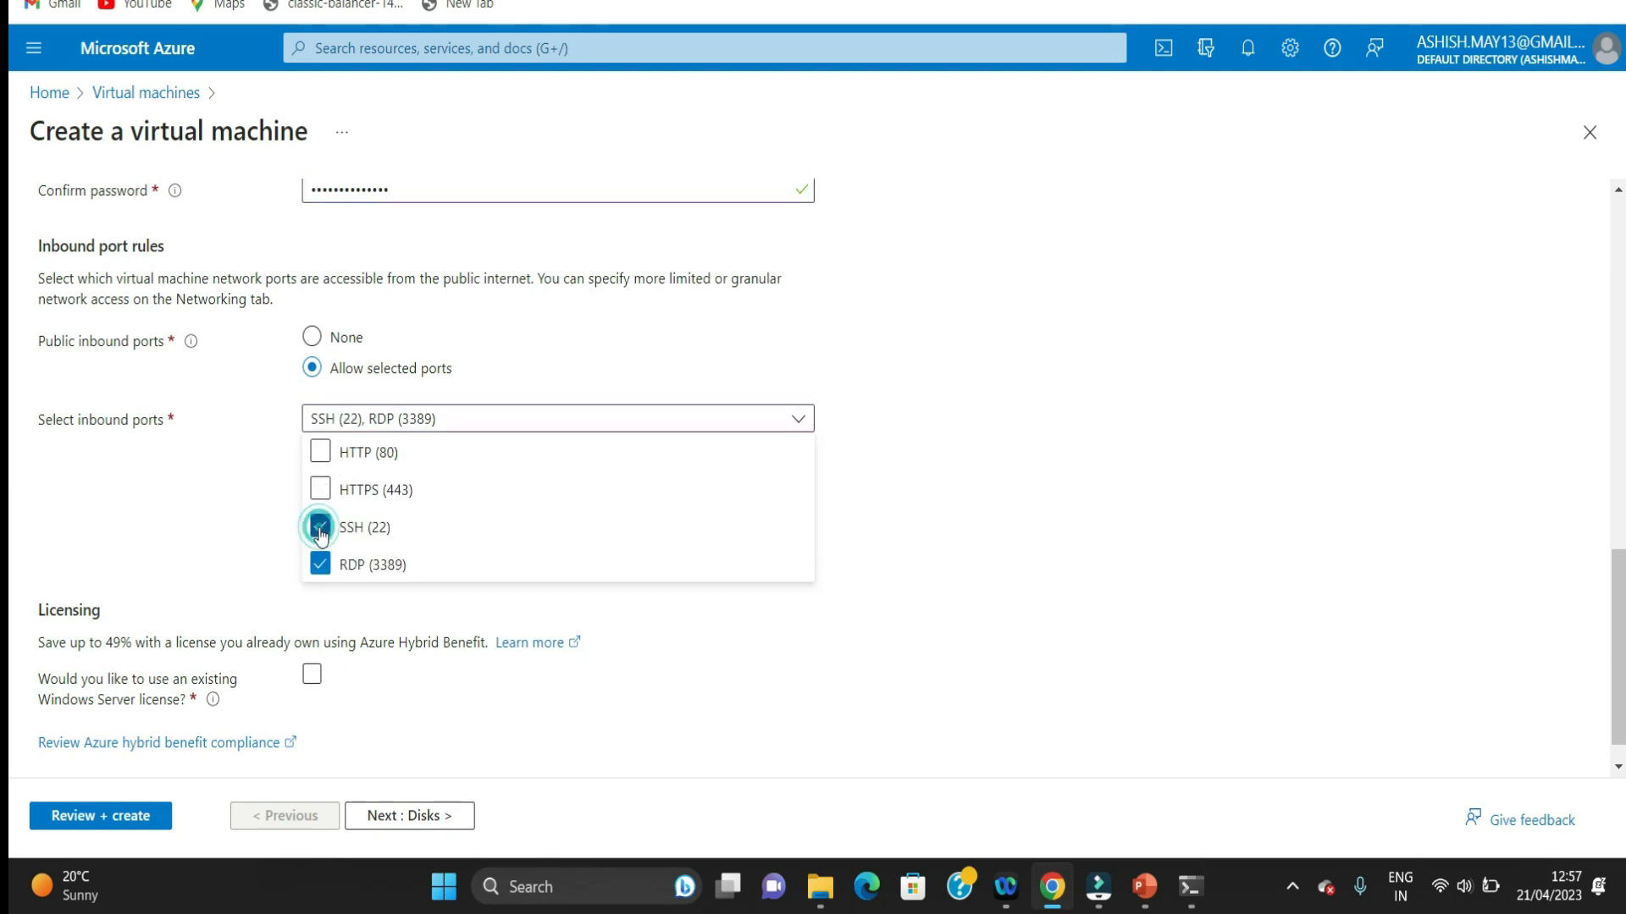
click(322, 496)
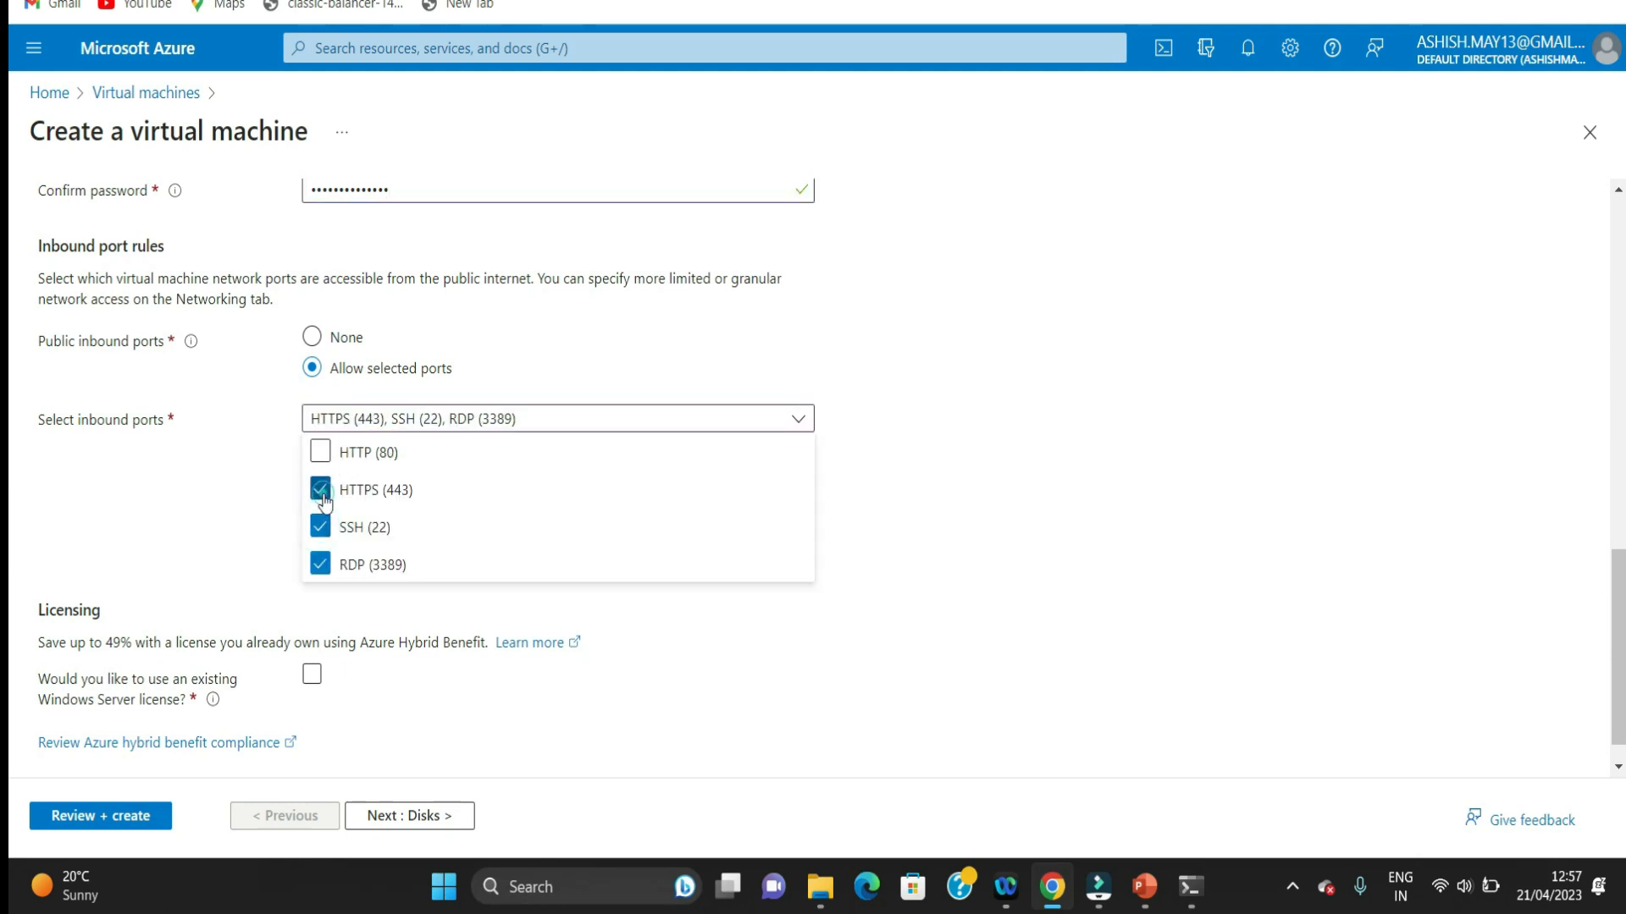
click(321, 453)
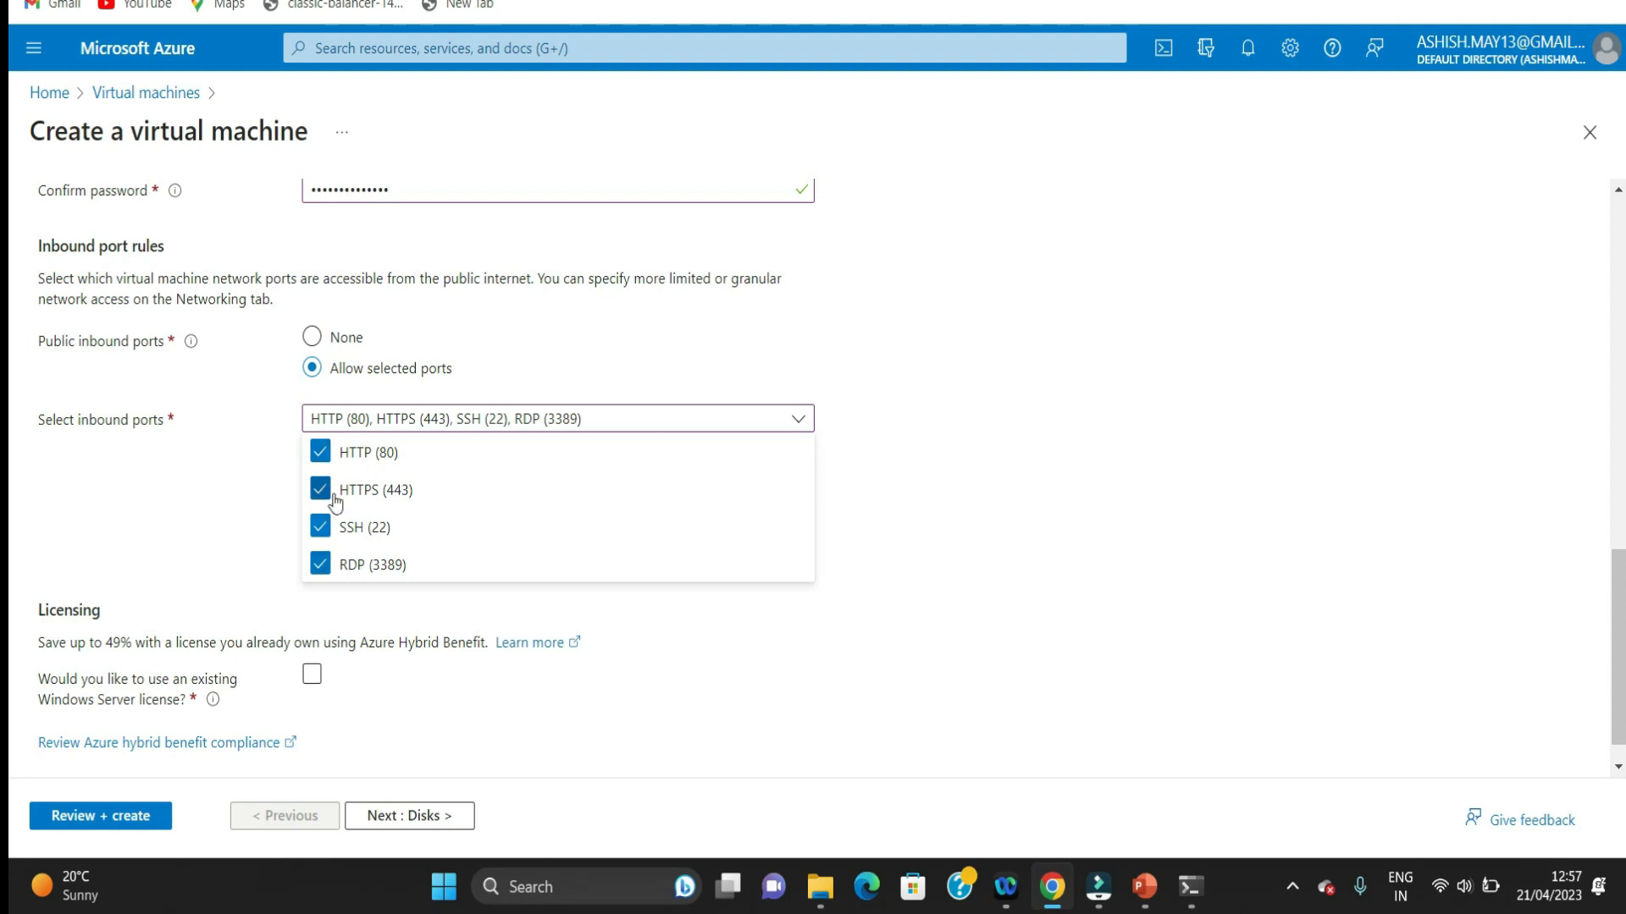
click(1261, 486)
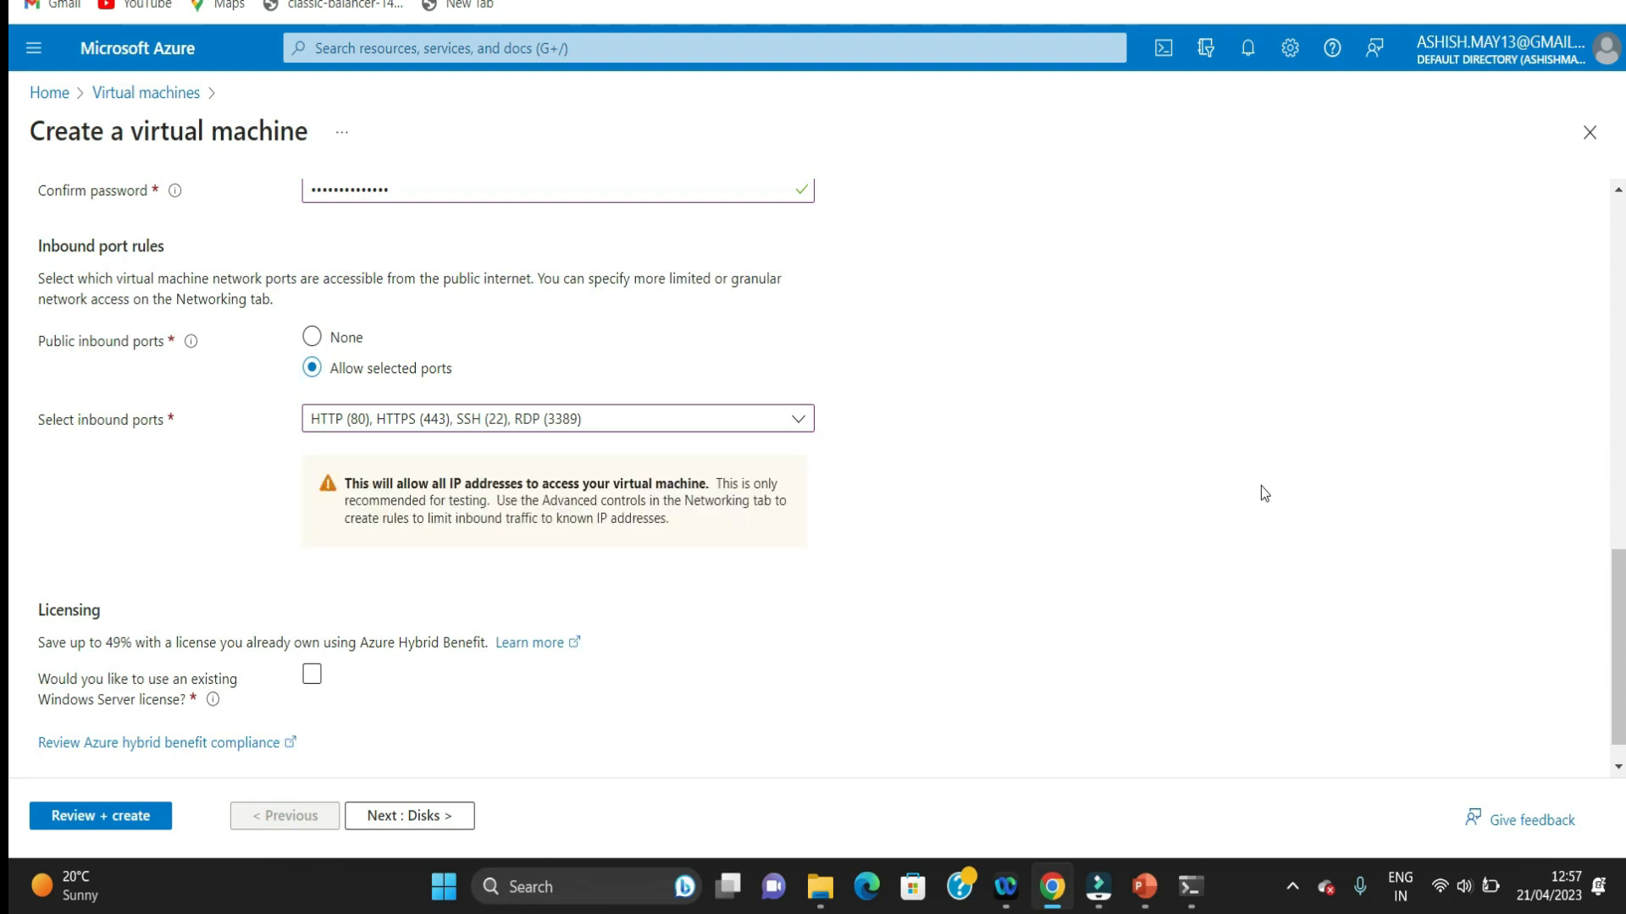
Step: Opt to use an existing Windows Server license and confirm eligibility for the Azure Hybrid Benefit
drag(1616, 560, 1617, 577)
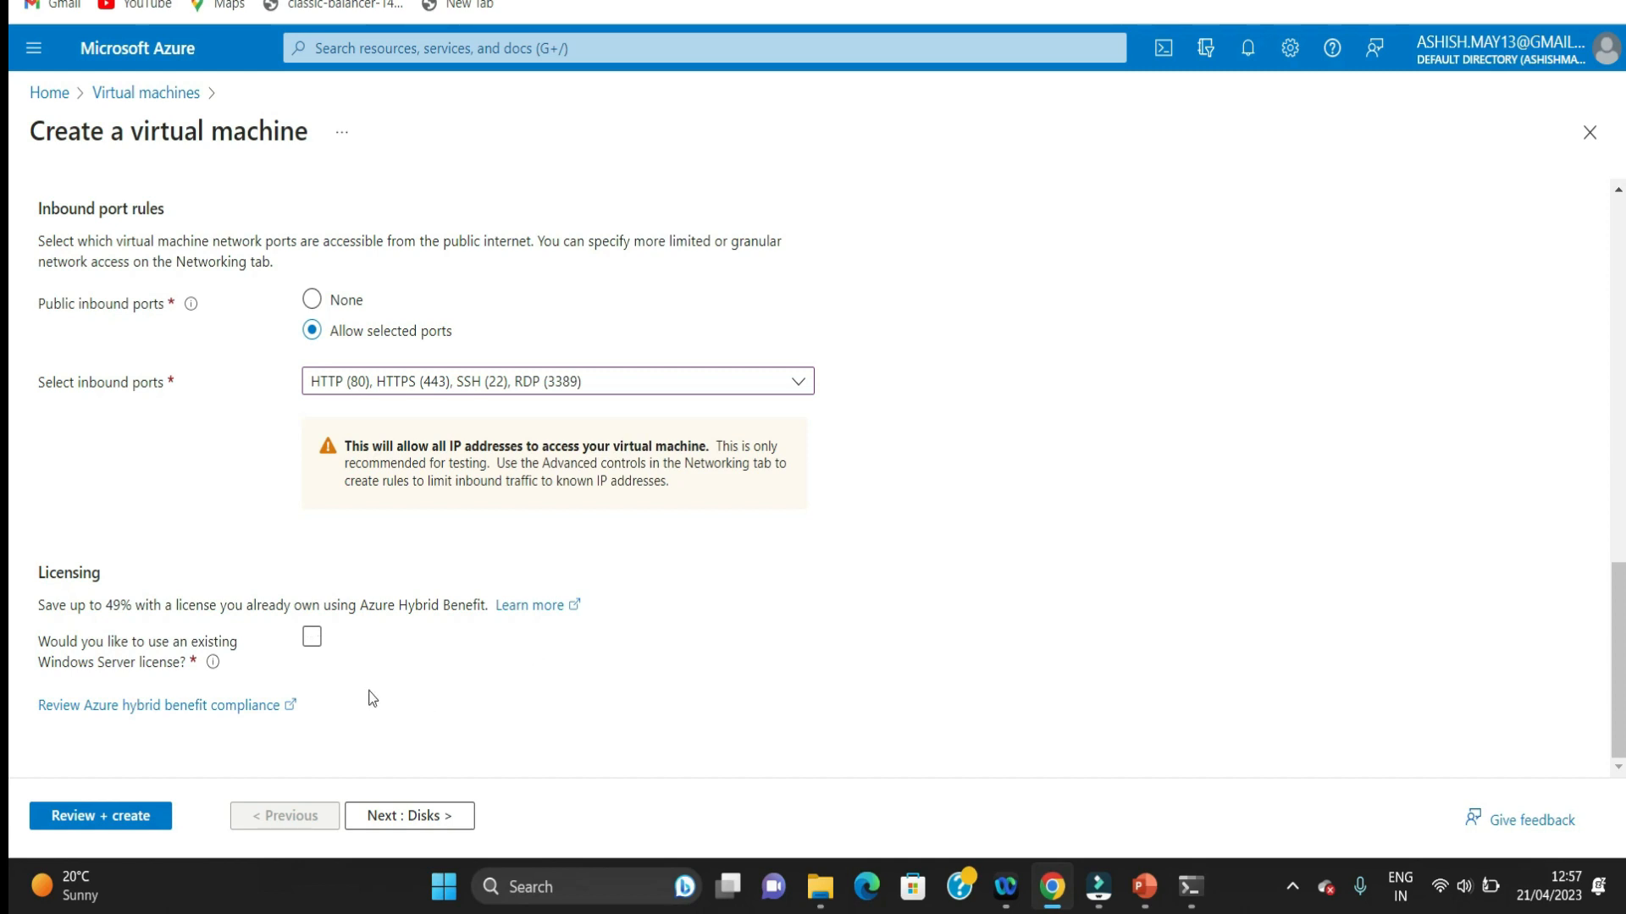
click(313, 640)
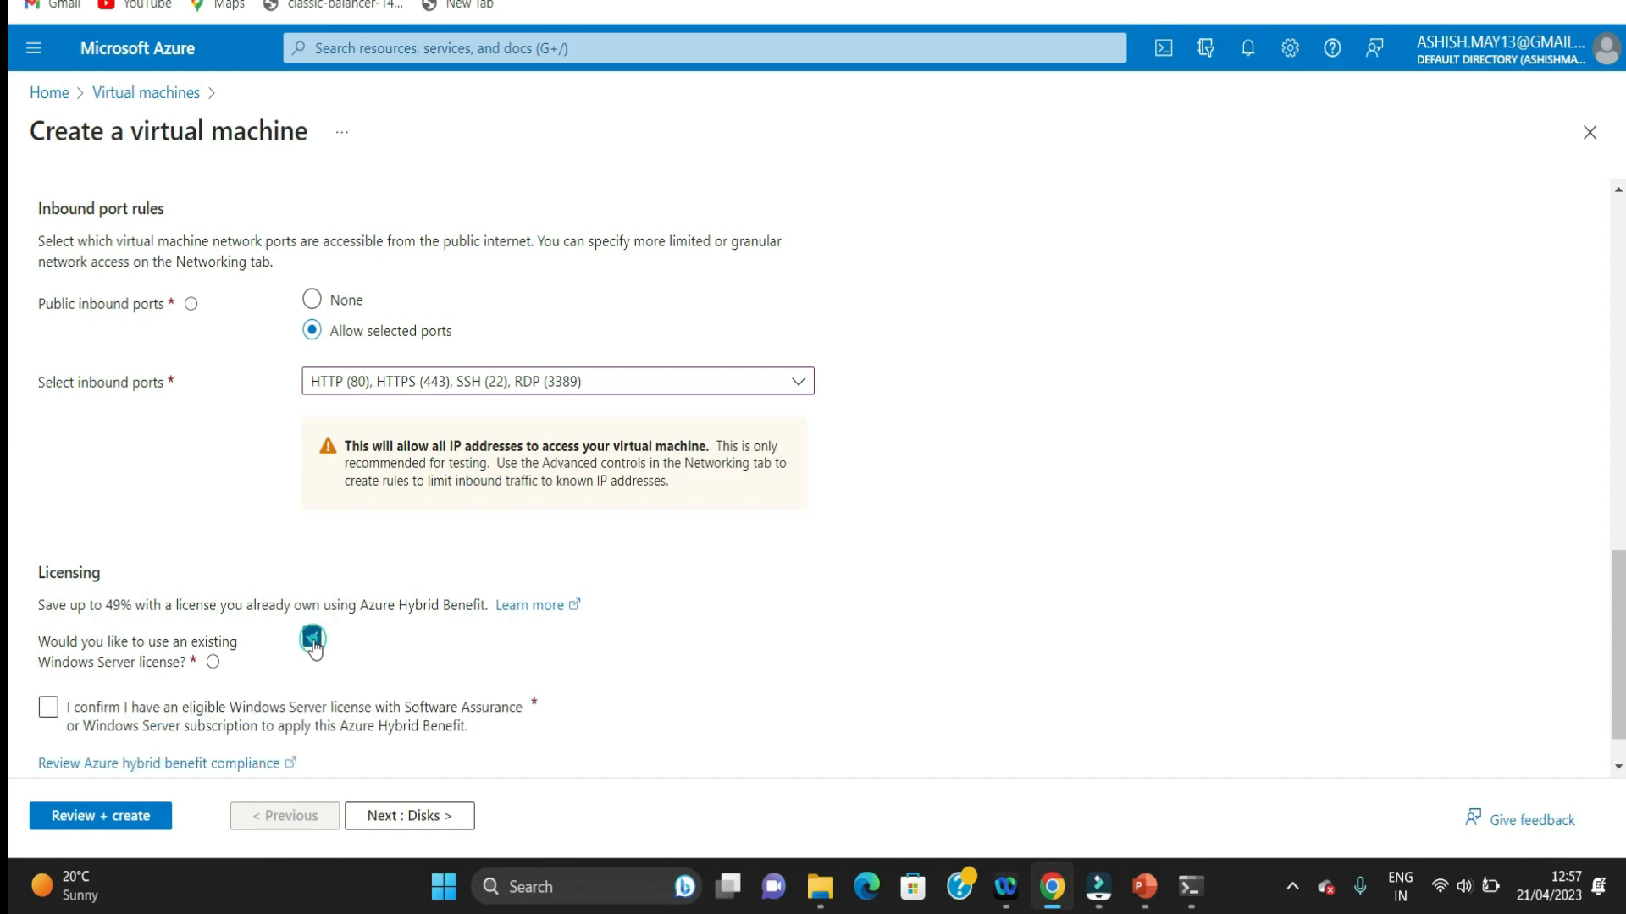
click(51, 711)
Step: Validate and review the virtual machine's configuration summary, and create the machine
click(102, 817)
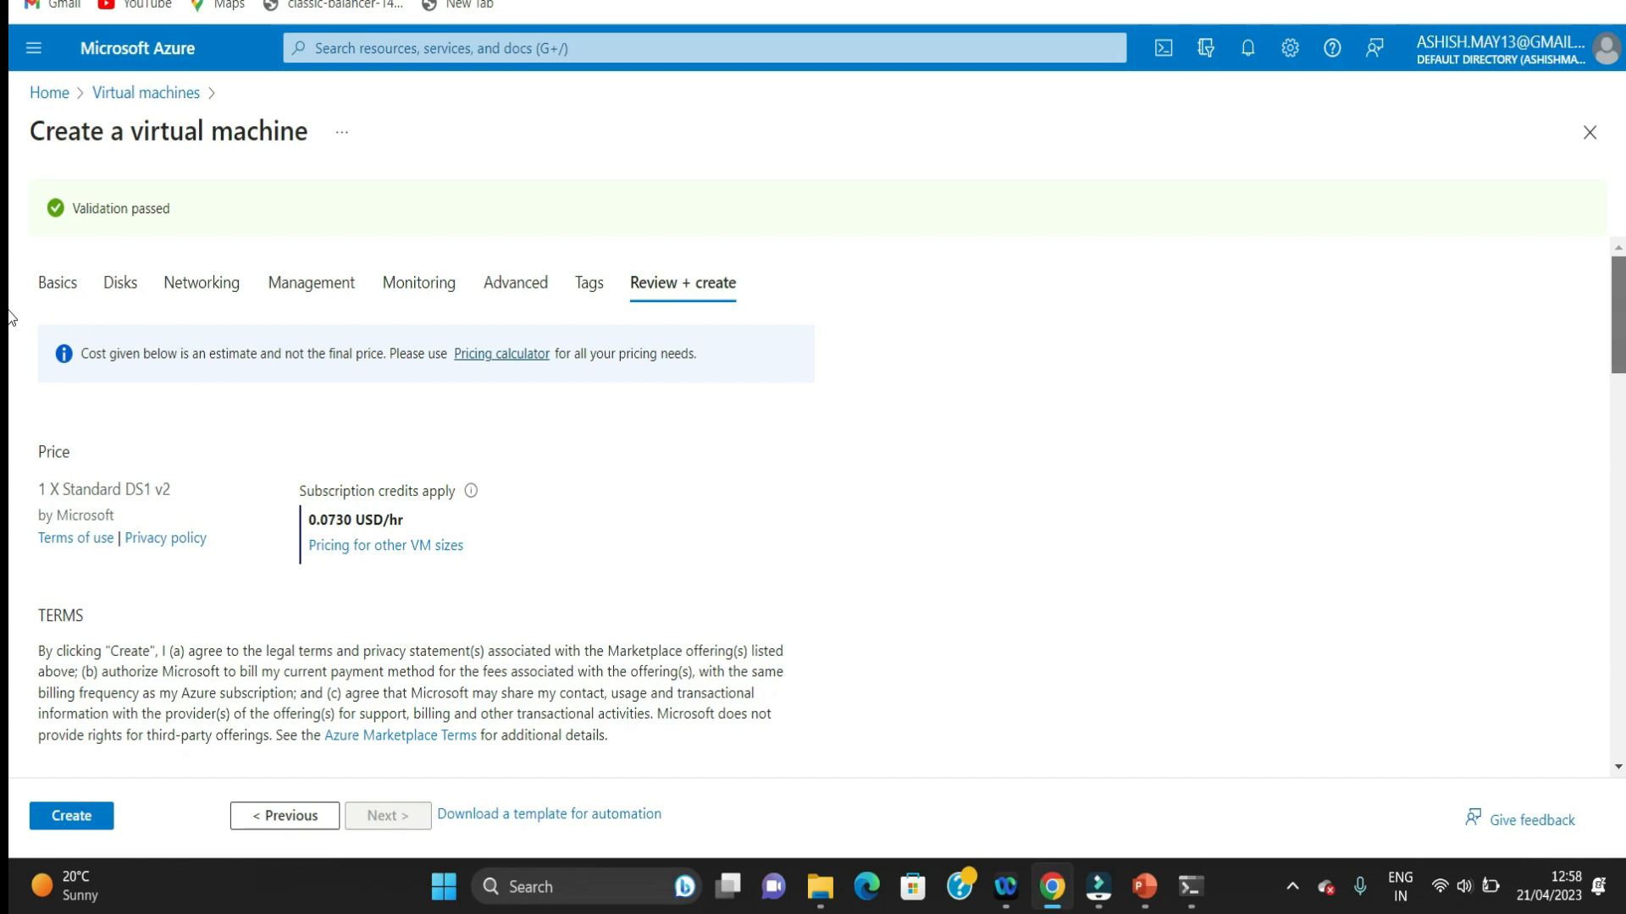
scroll(10, 317, down, 15)
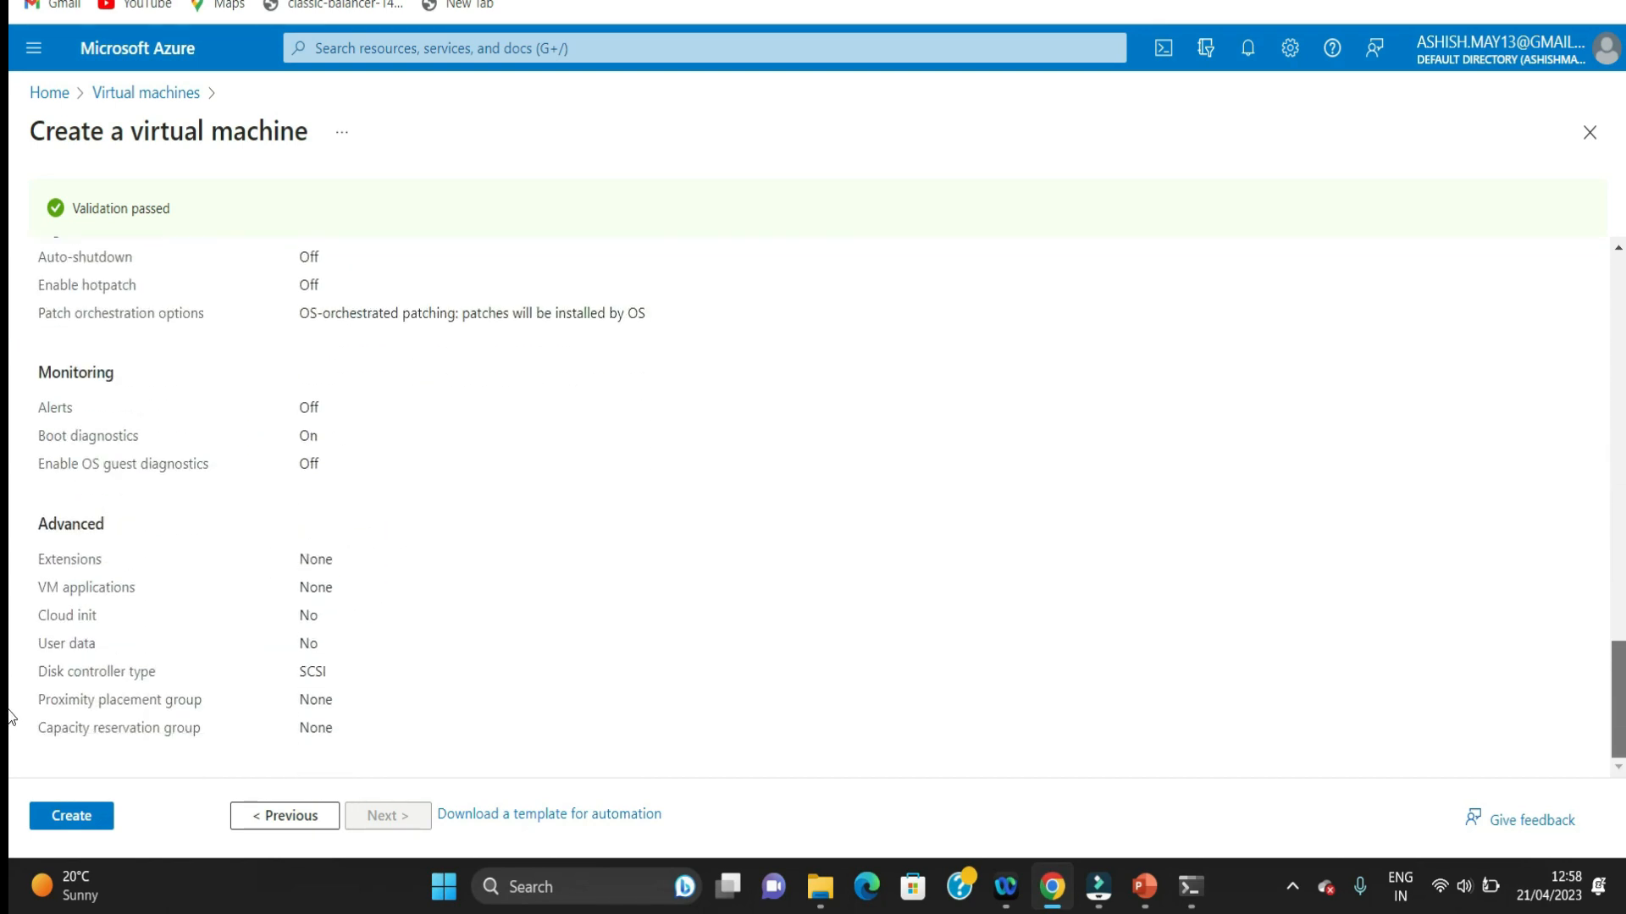
scroll(10, 593, up, 10)
scroll(10, 508, down, 2)
scroll(10, 426, up, 5)
scroll(10, 425, down, 10)
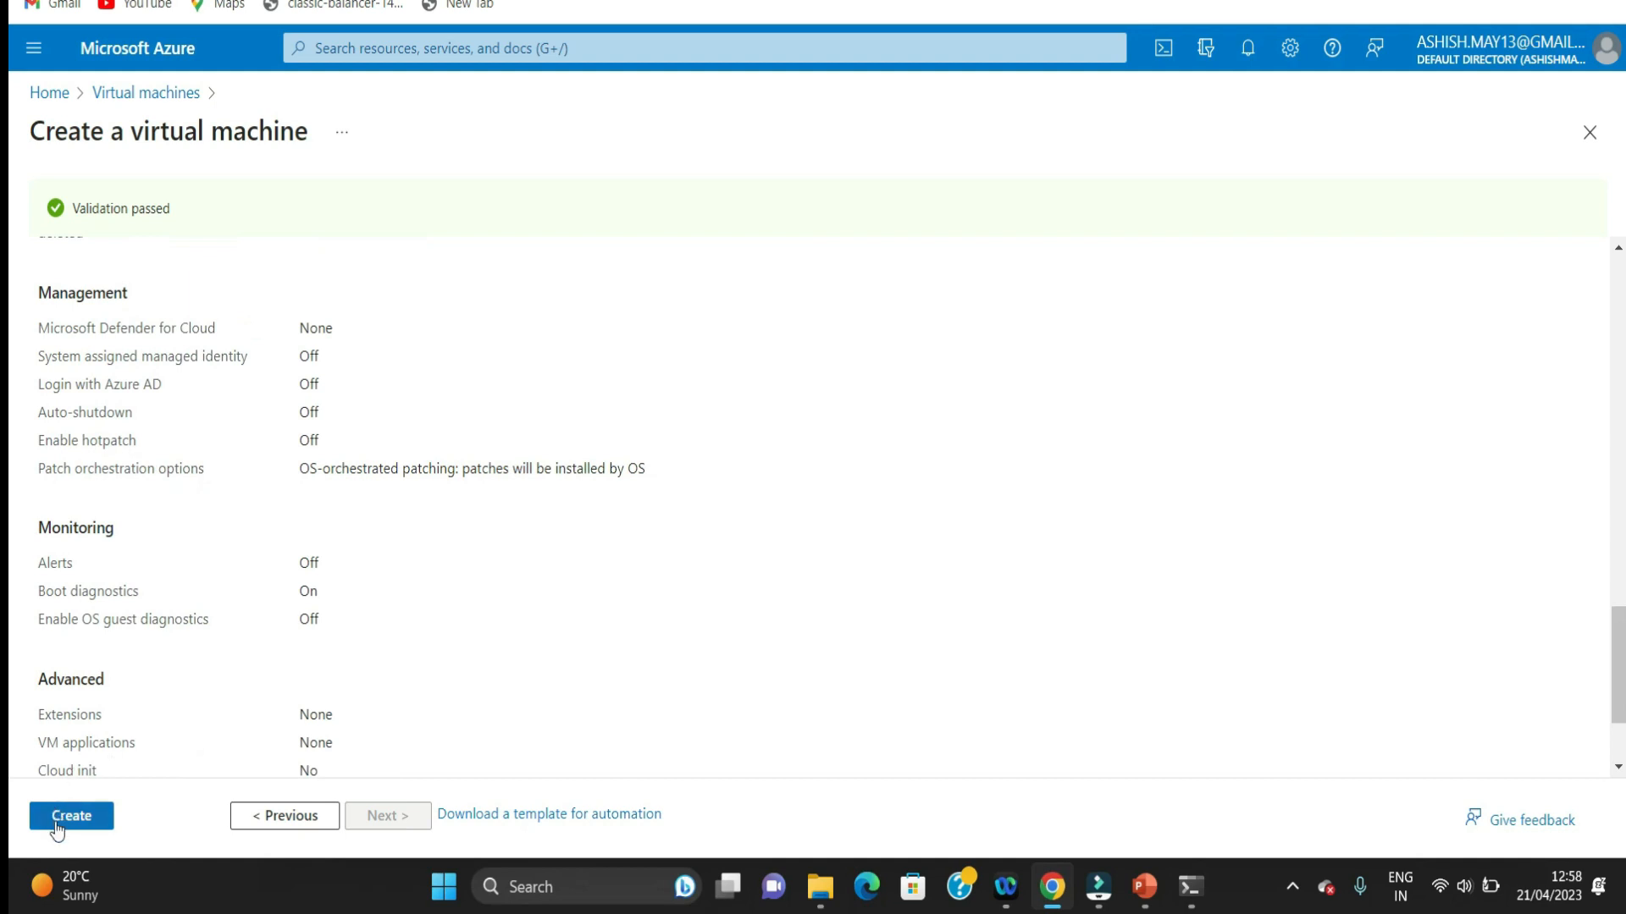
click(59, 813)
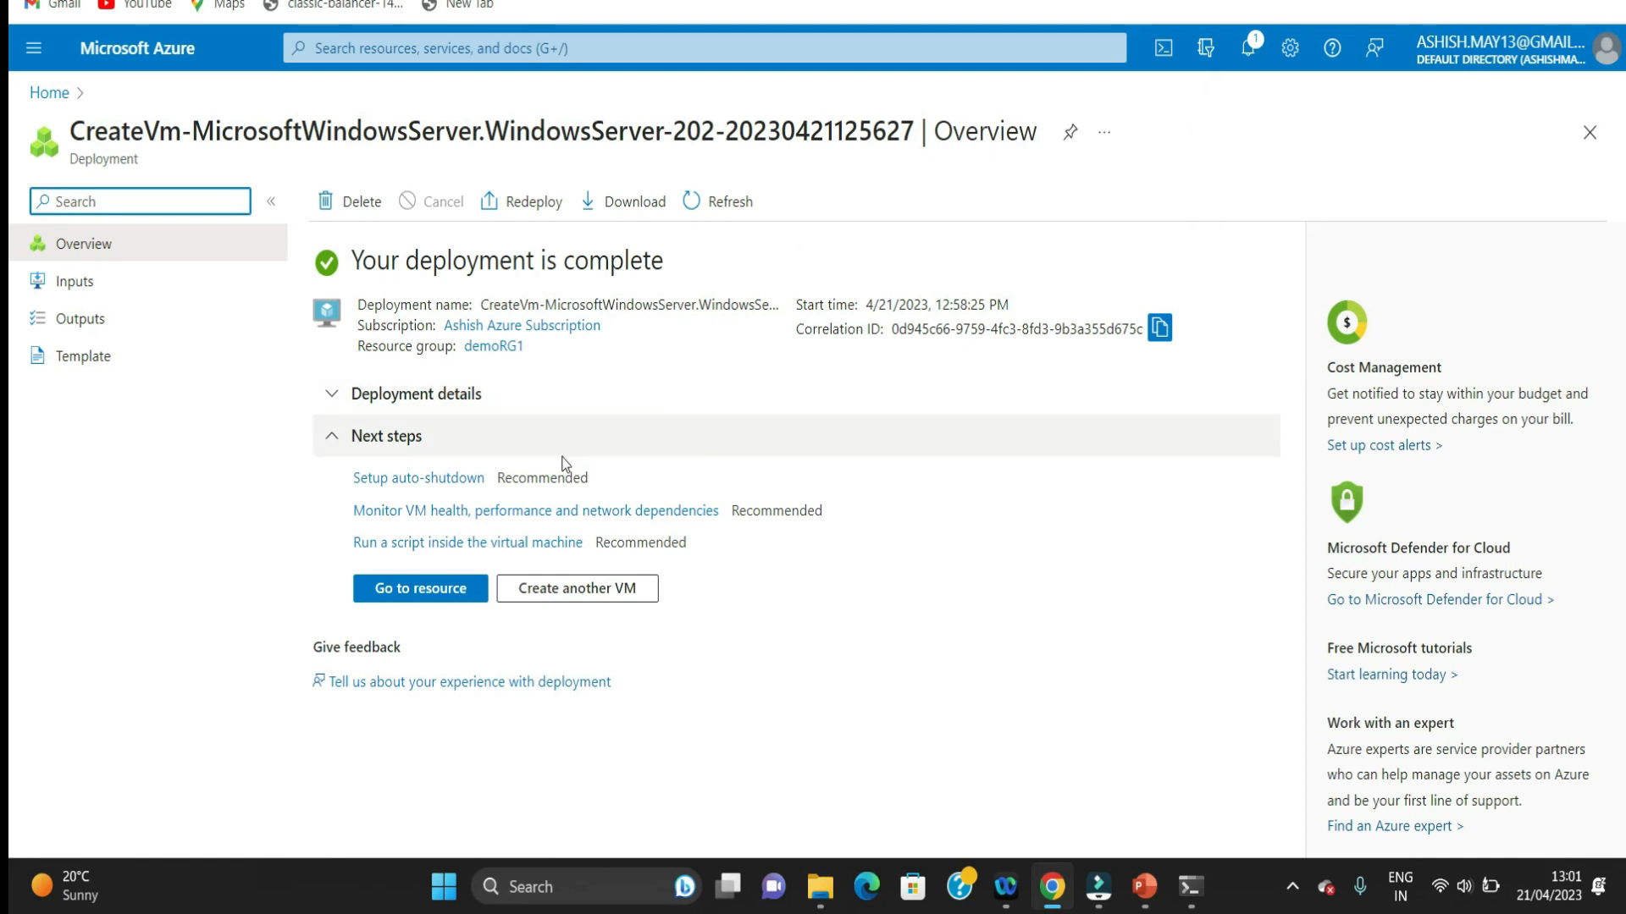
Step: Open the deployed windowVM resource and bring up its RDP connection settings
click(429, 589)
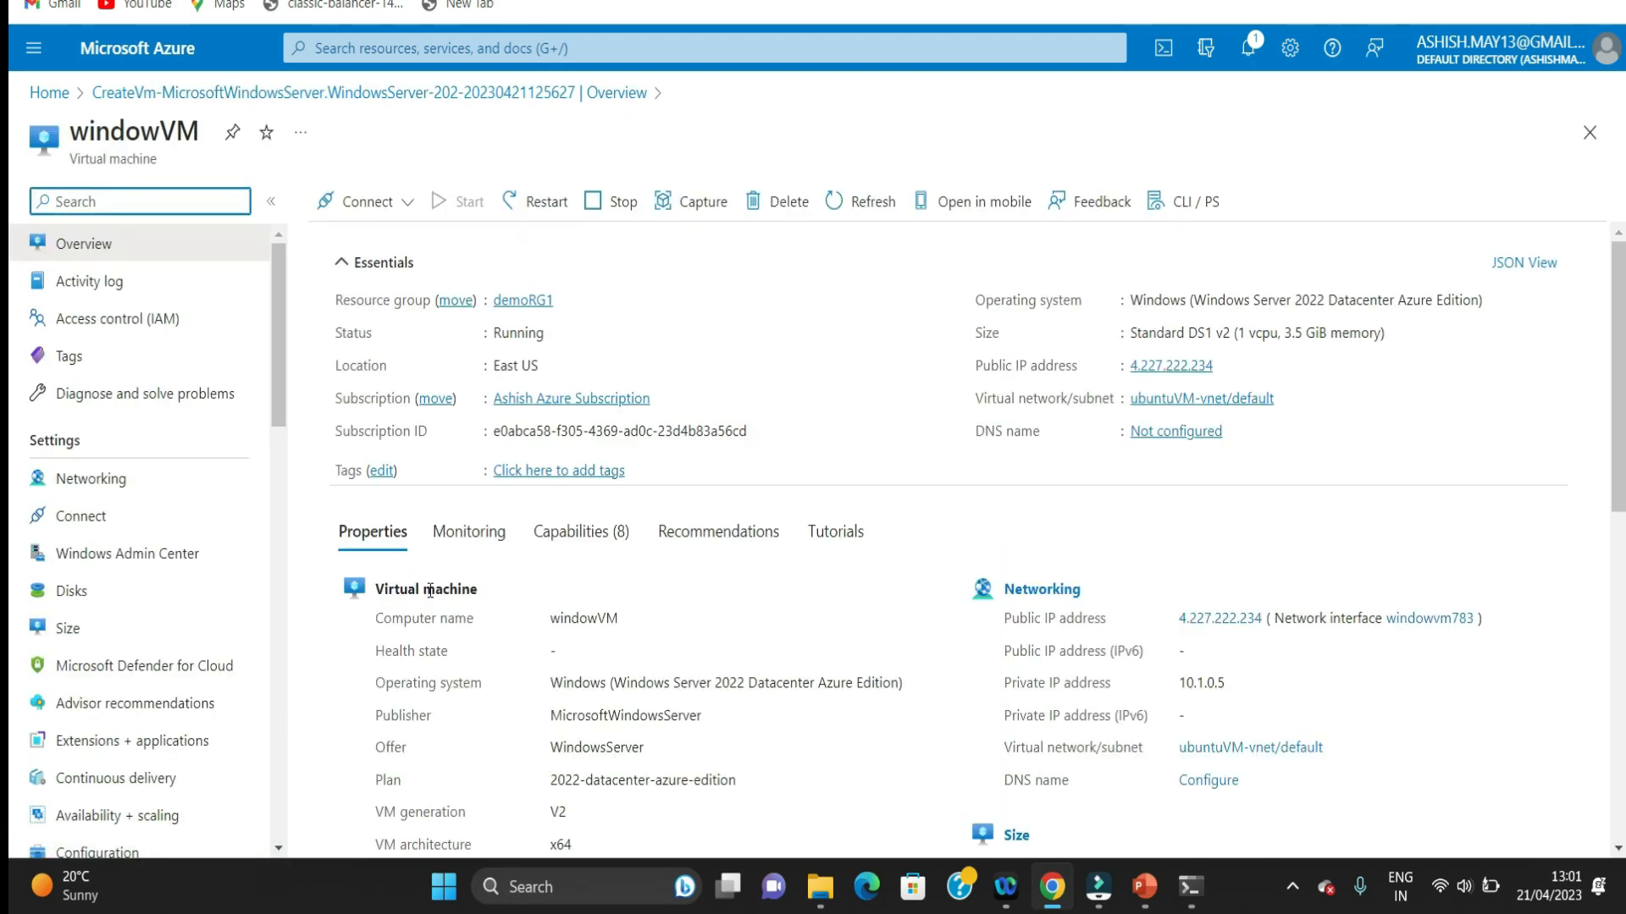
click(360, 207)
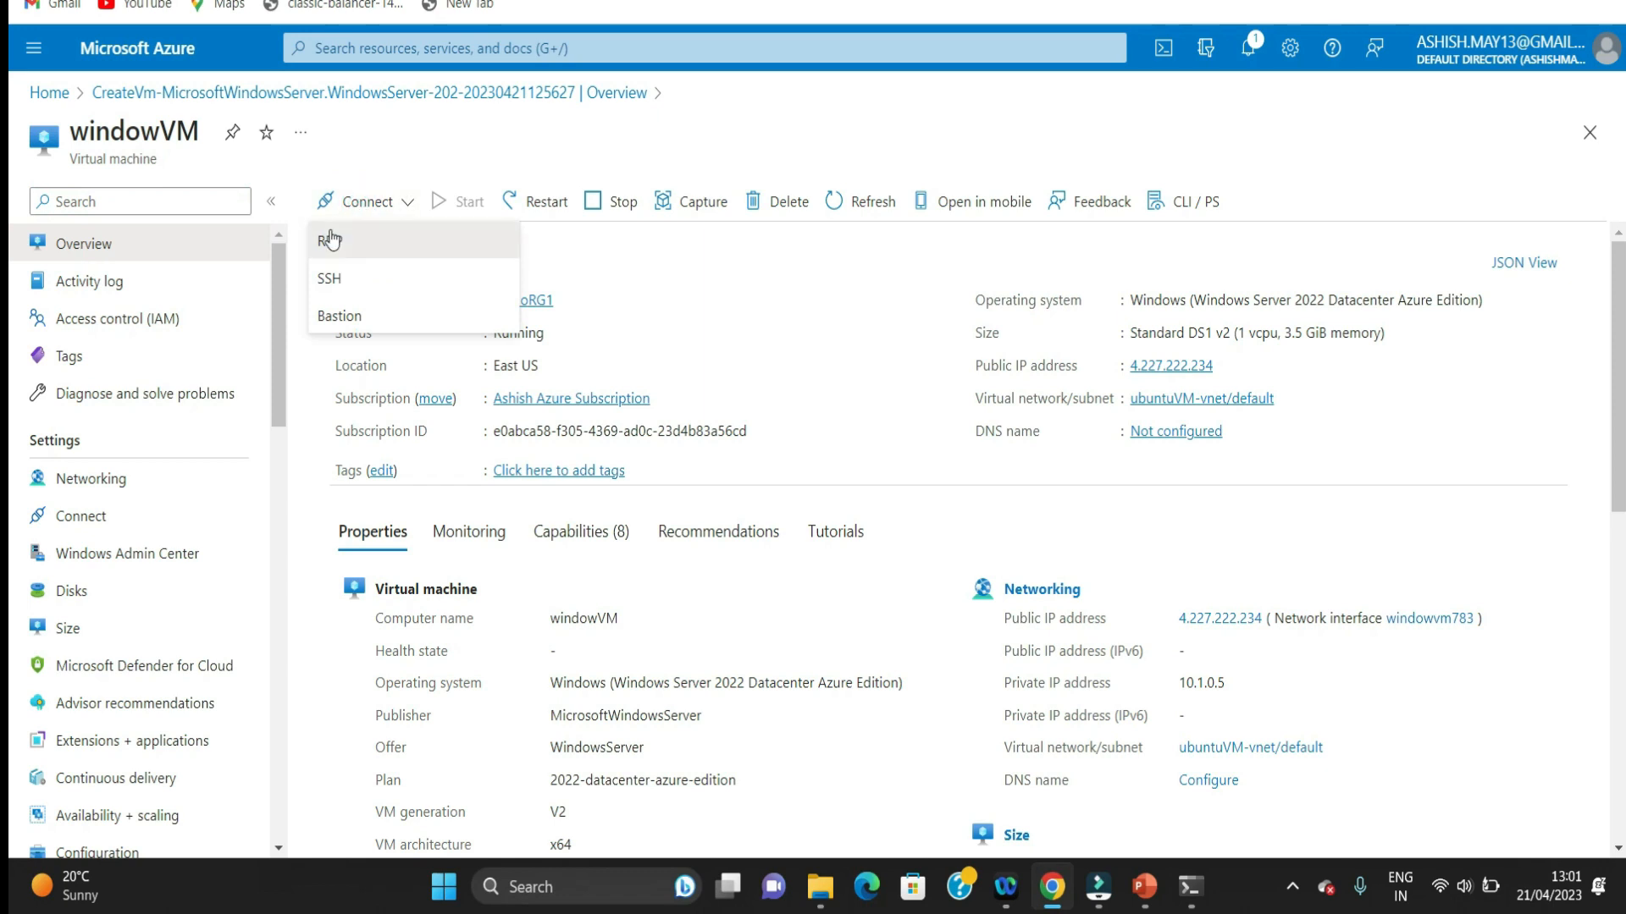
click(329, 238)
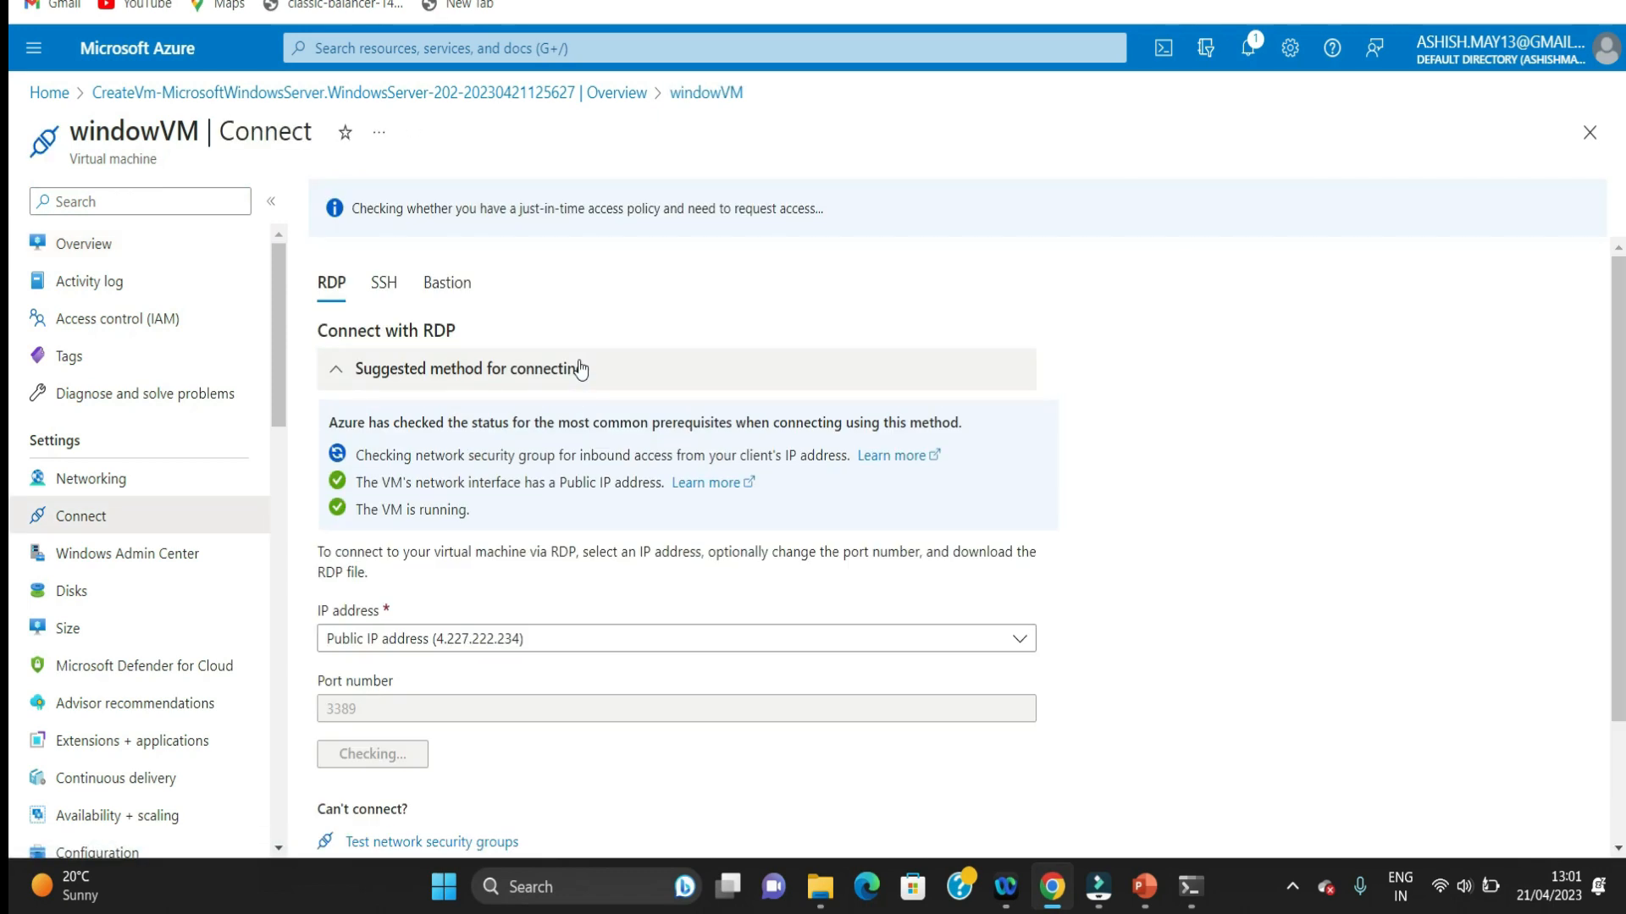
Step: Download the RDP file for windowVM's public IP address on port 3389, open it and start the remote connection
click(406, 762)
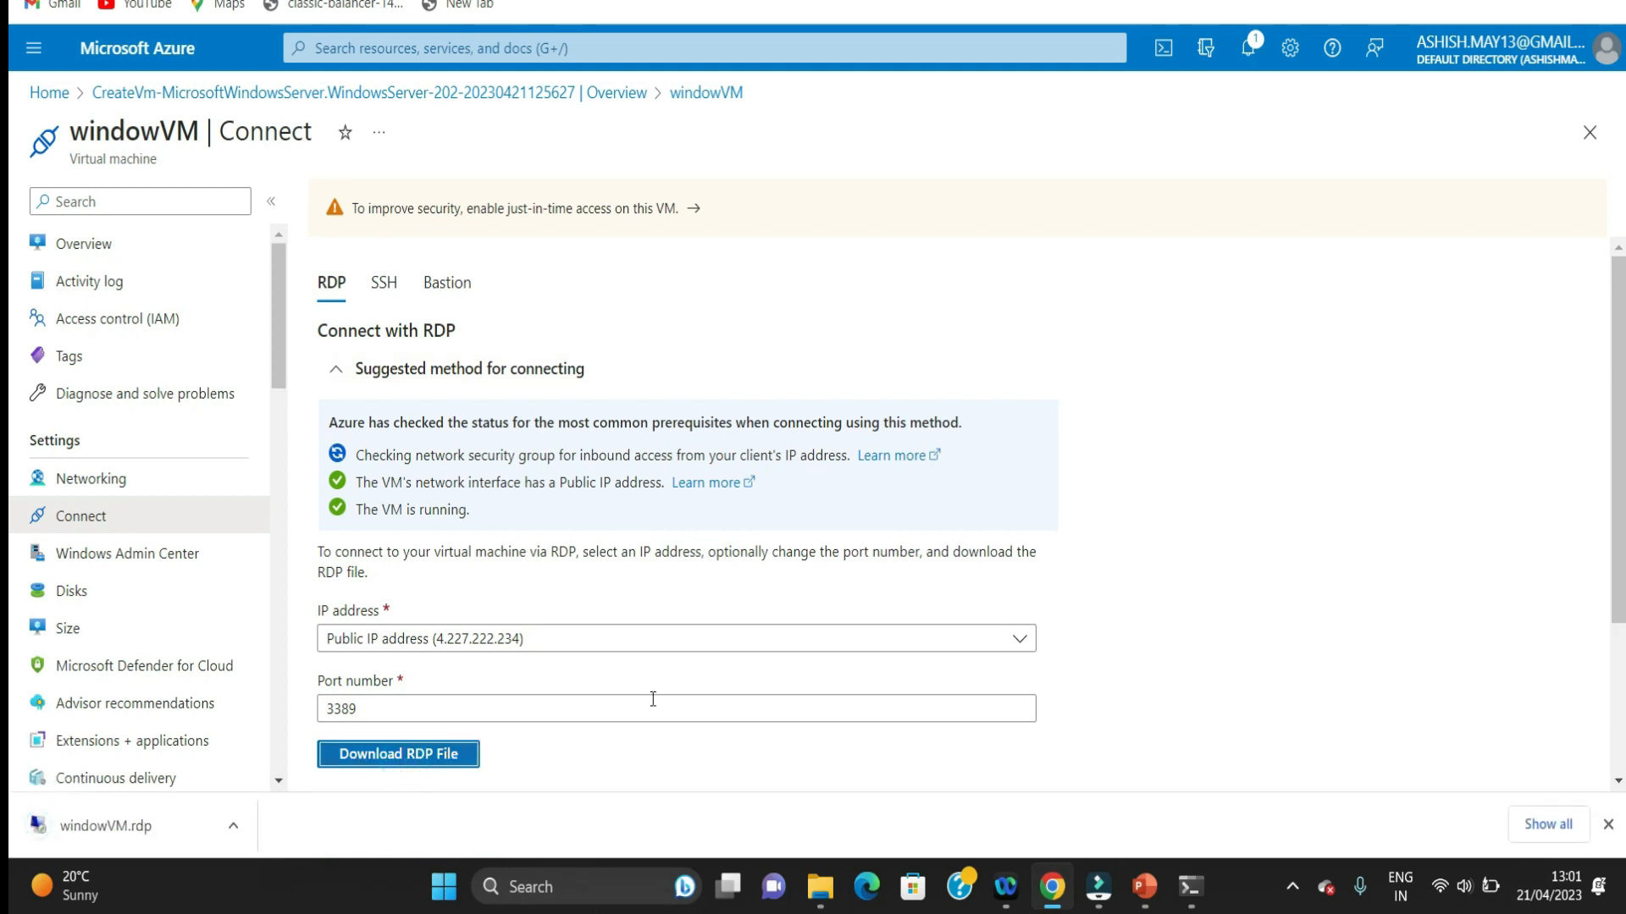
drag(1618, 292, 1621, 405)
click(201, 835)
click(965, 512)
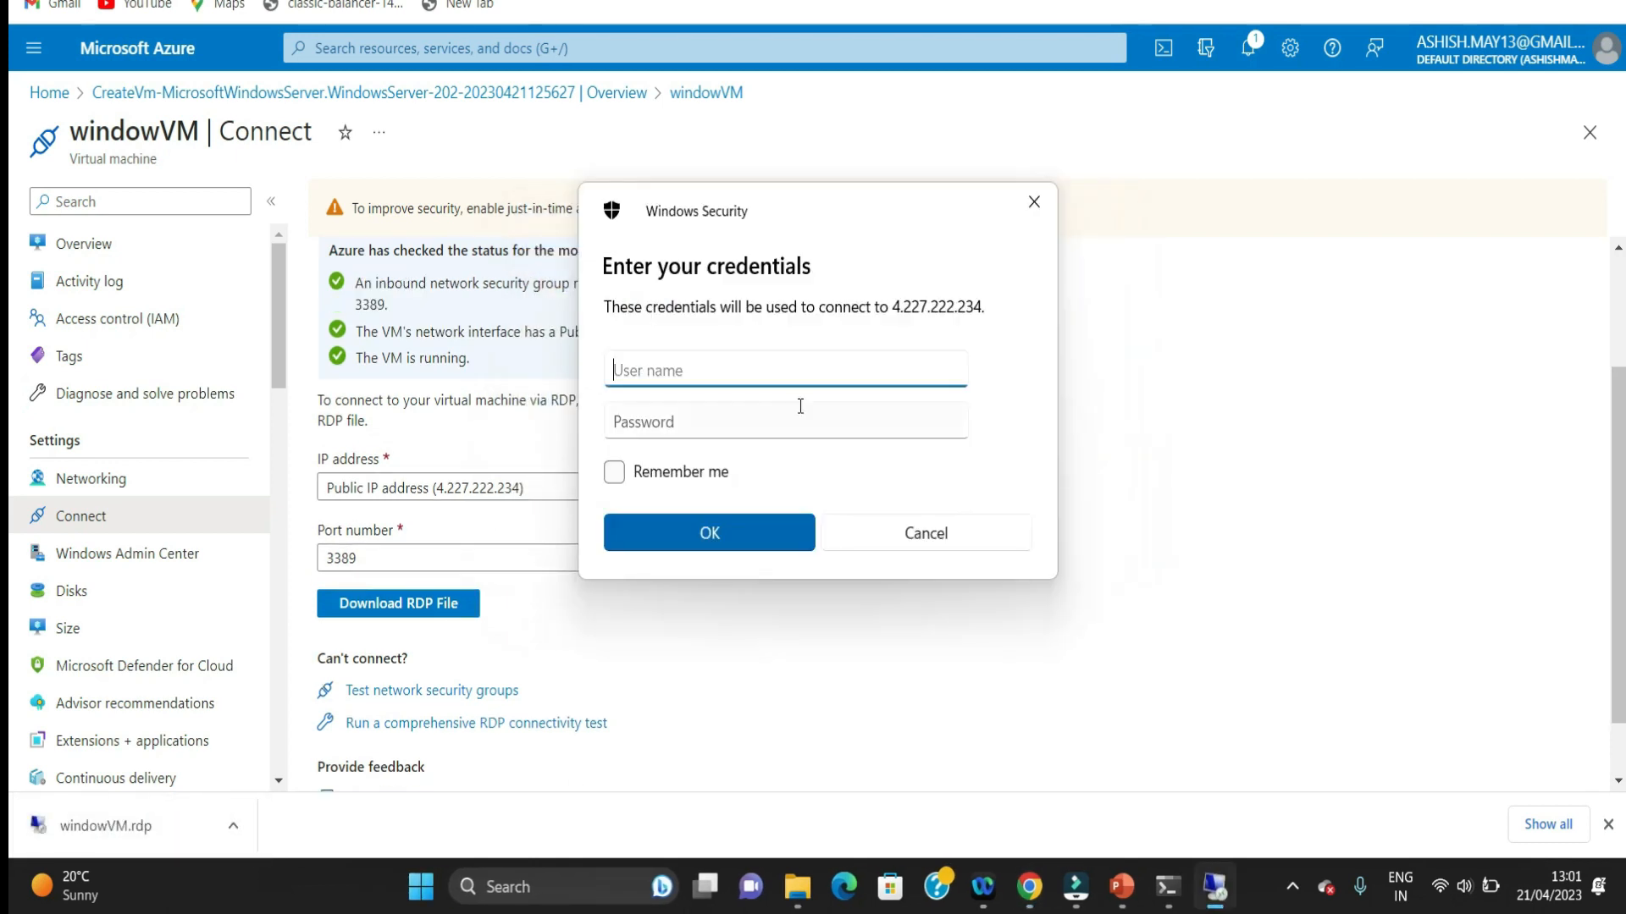
Step: Sign in to the remote machine as windowuser with the account password and connect despite the untrusted certificate
click(723, 375)
text(window)
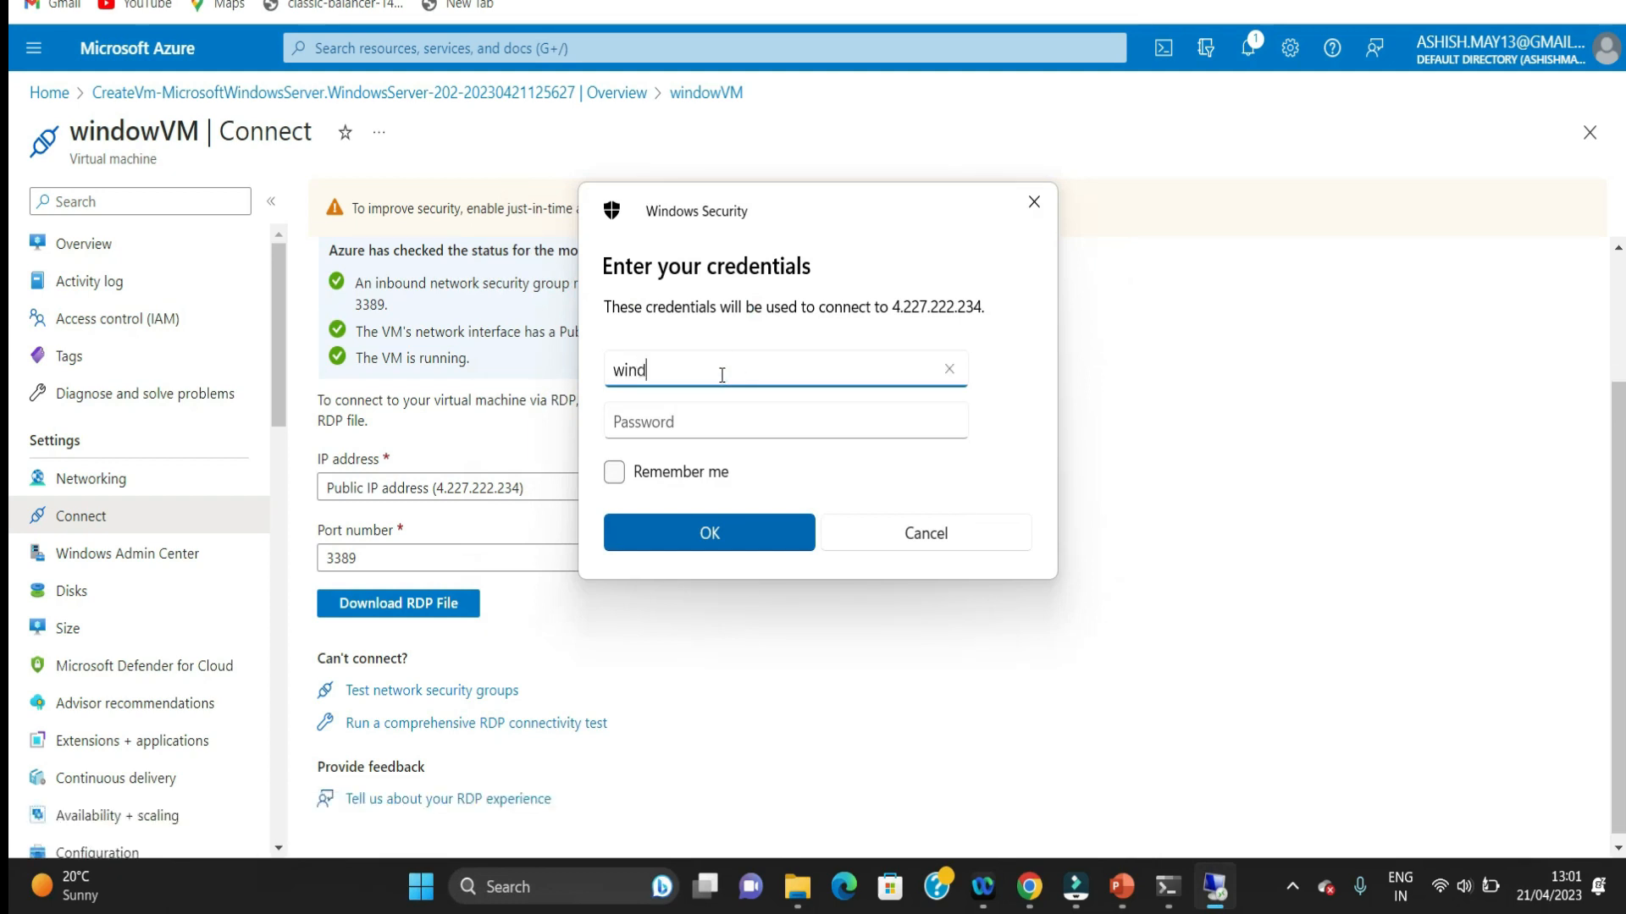
text(r)
click(705, 422)
text(••••••••)
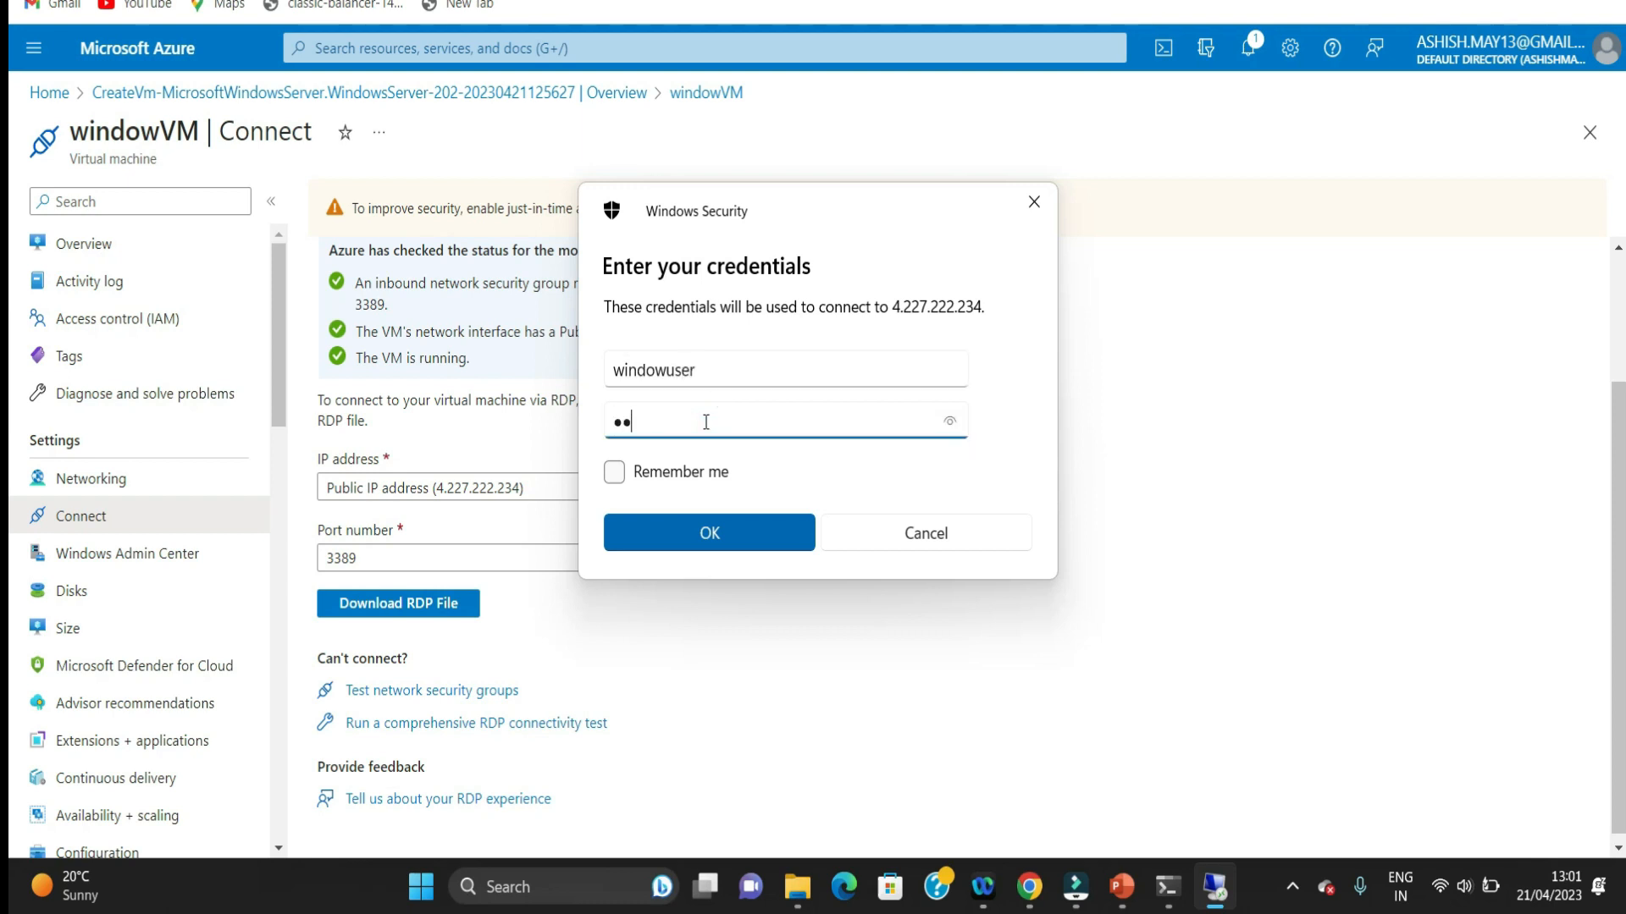
text(•••••••)
key(Return)
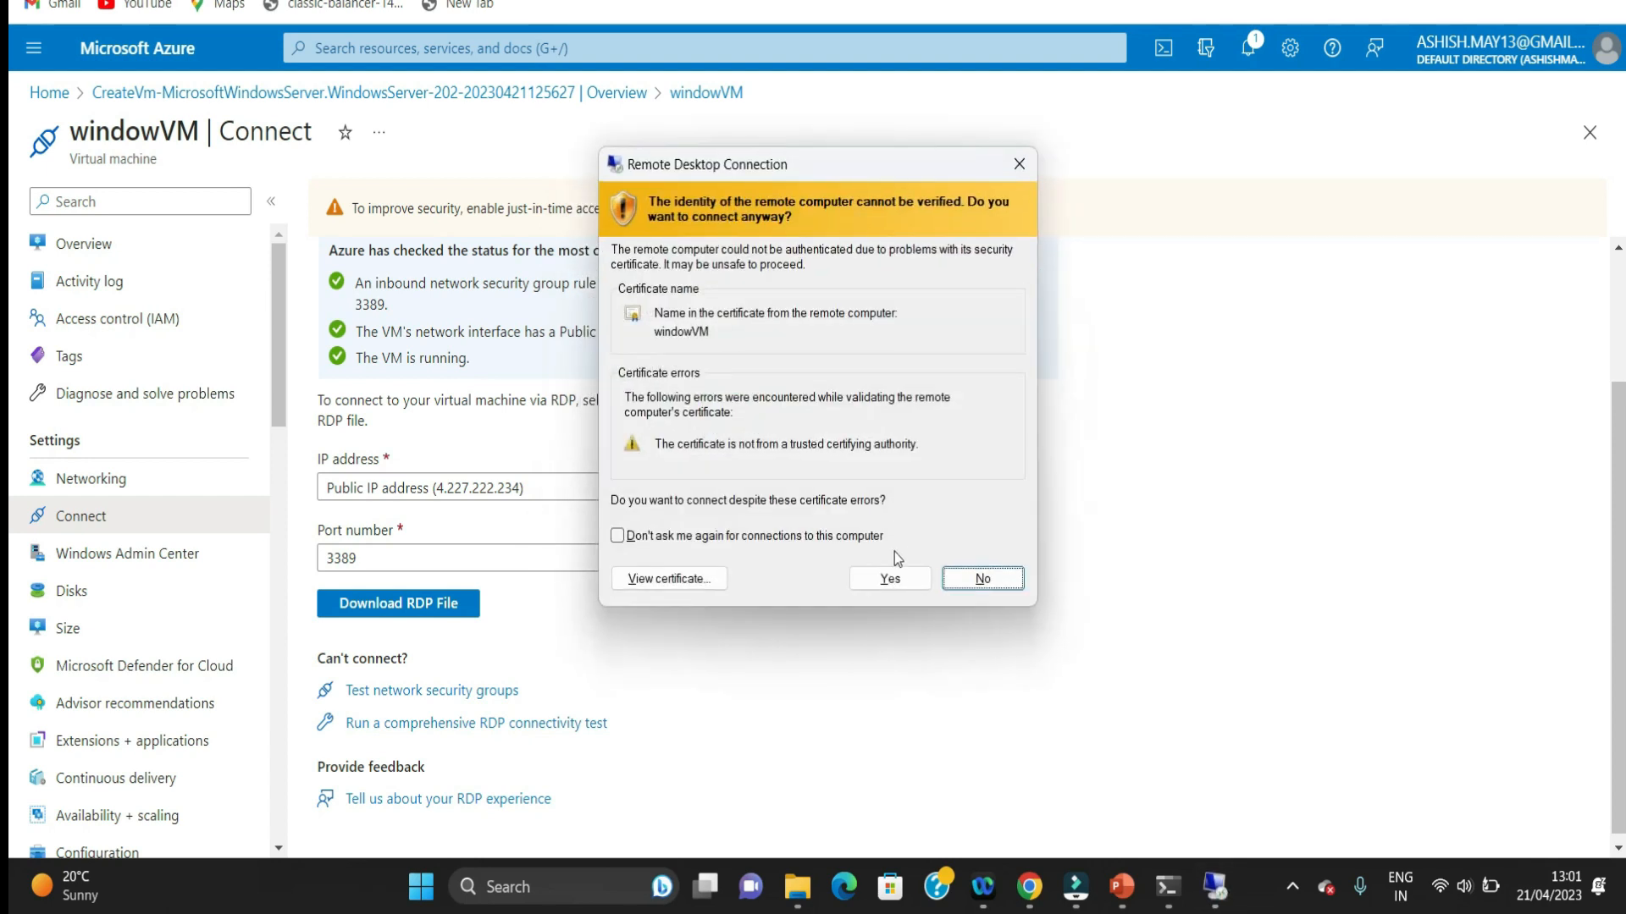
click(889, 578)
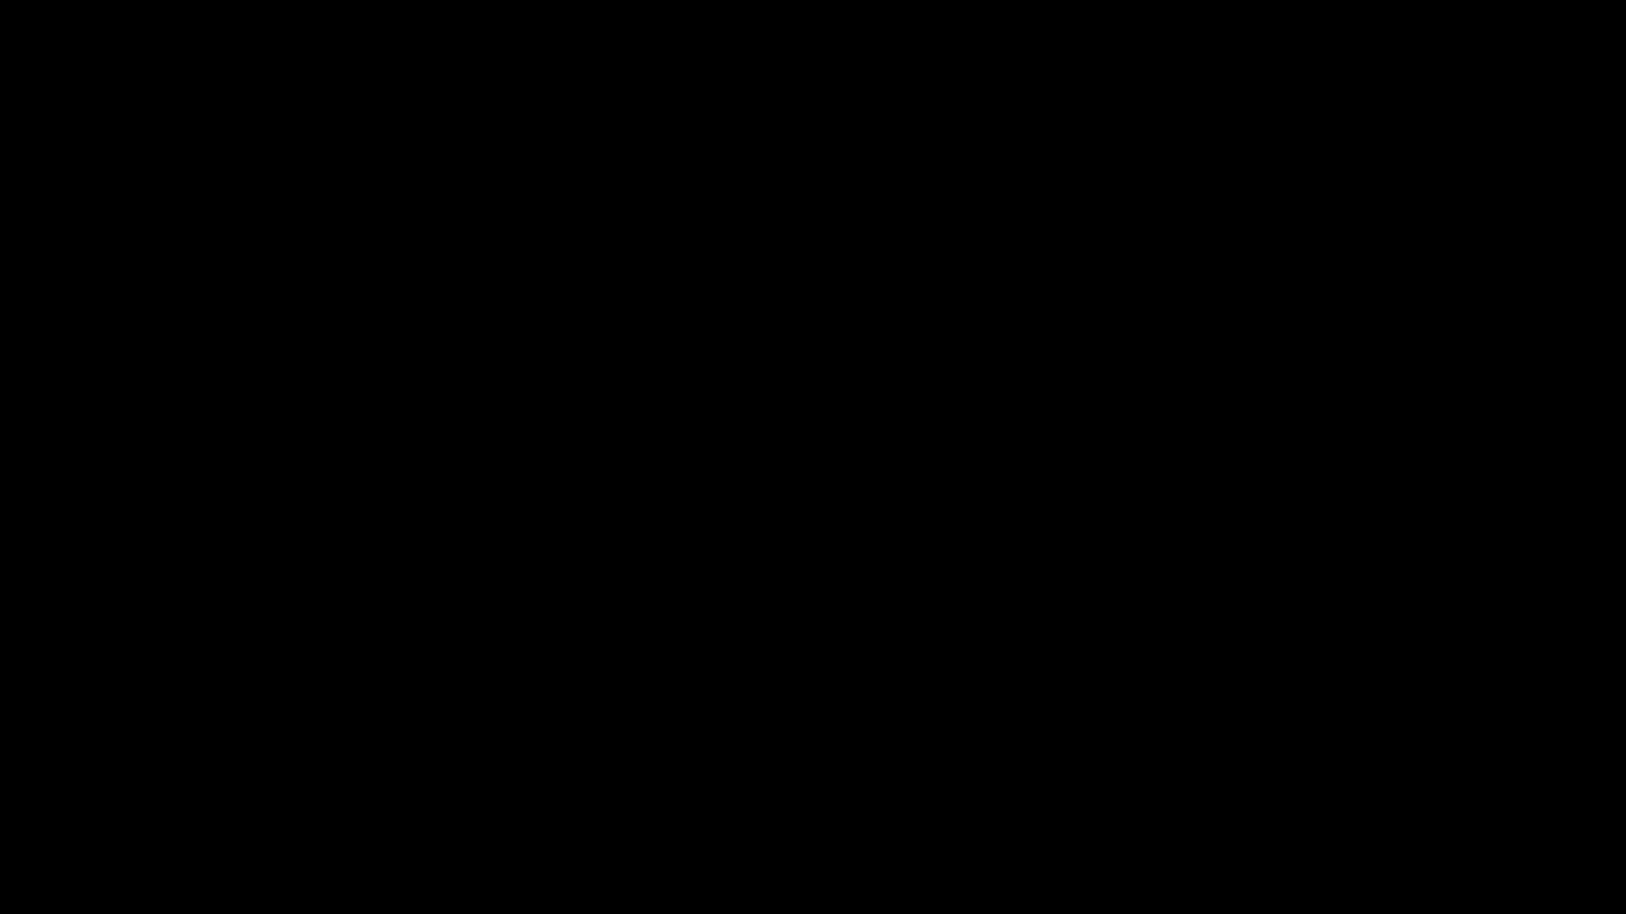
Step: Restore the remote desktop session from full screen to a window, reposition it and enlarge it over the portal
click(1076, 4)
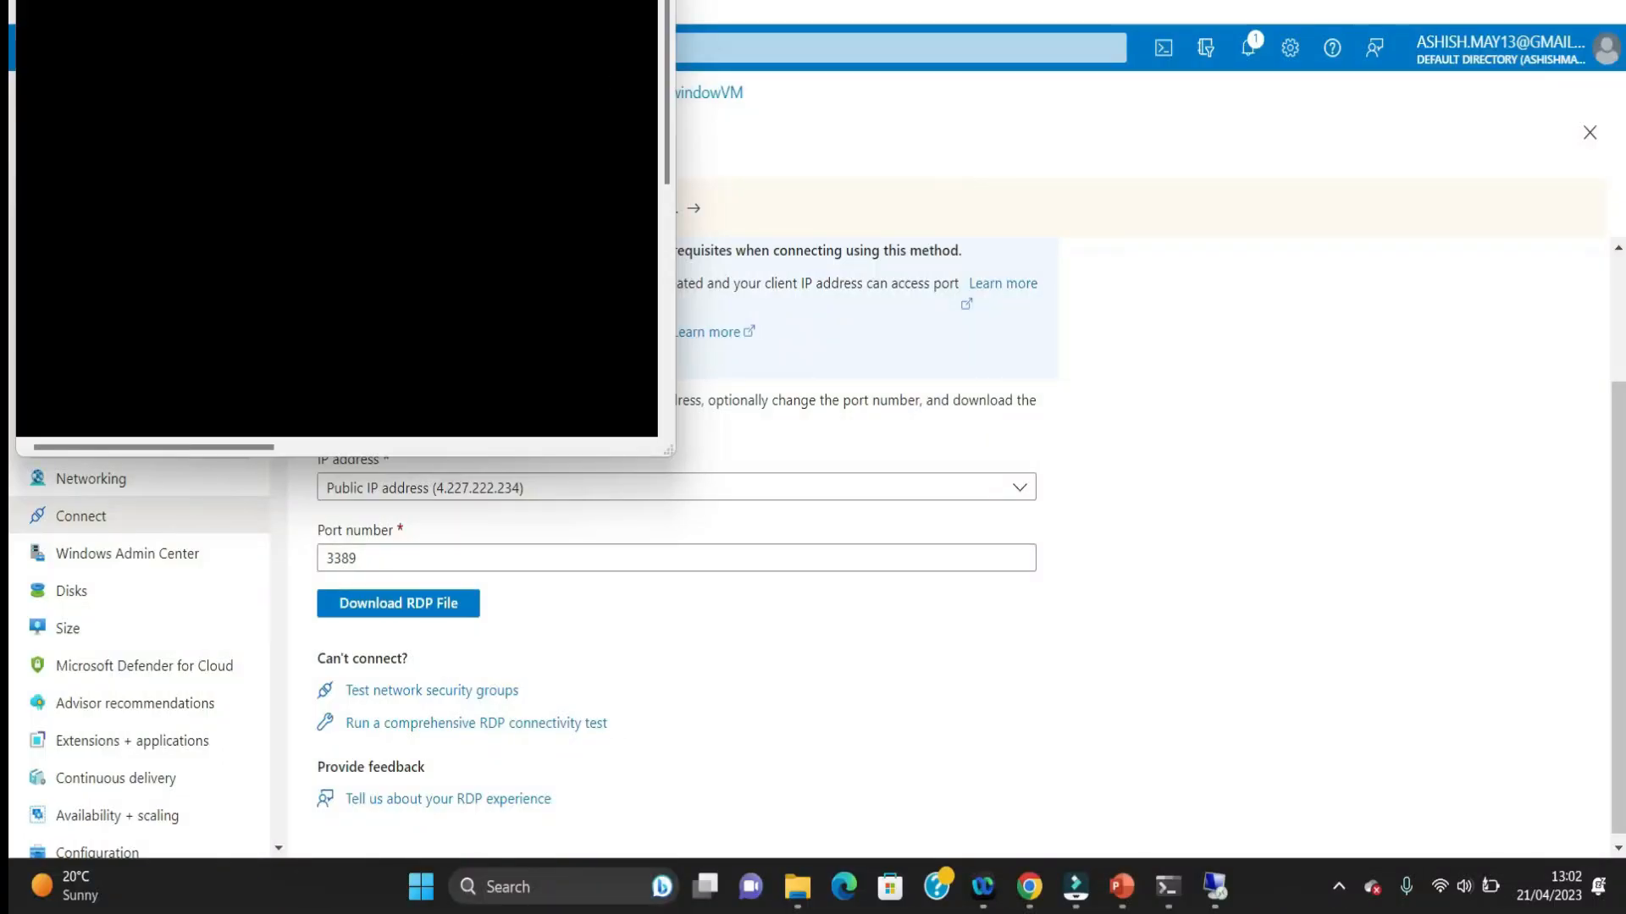
drag(394, 2, 694, 2)
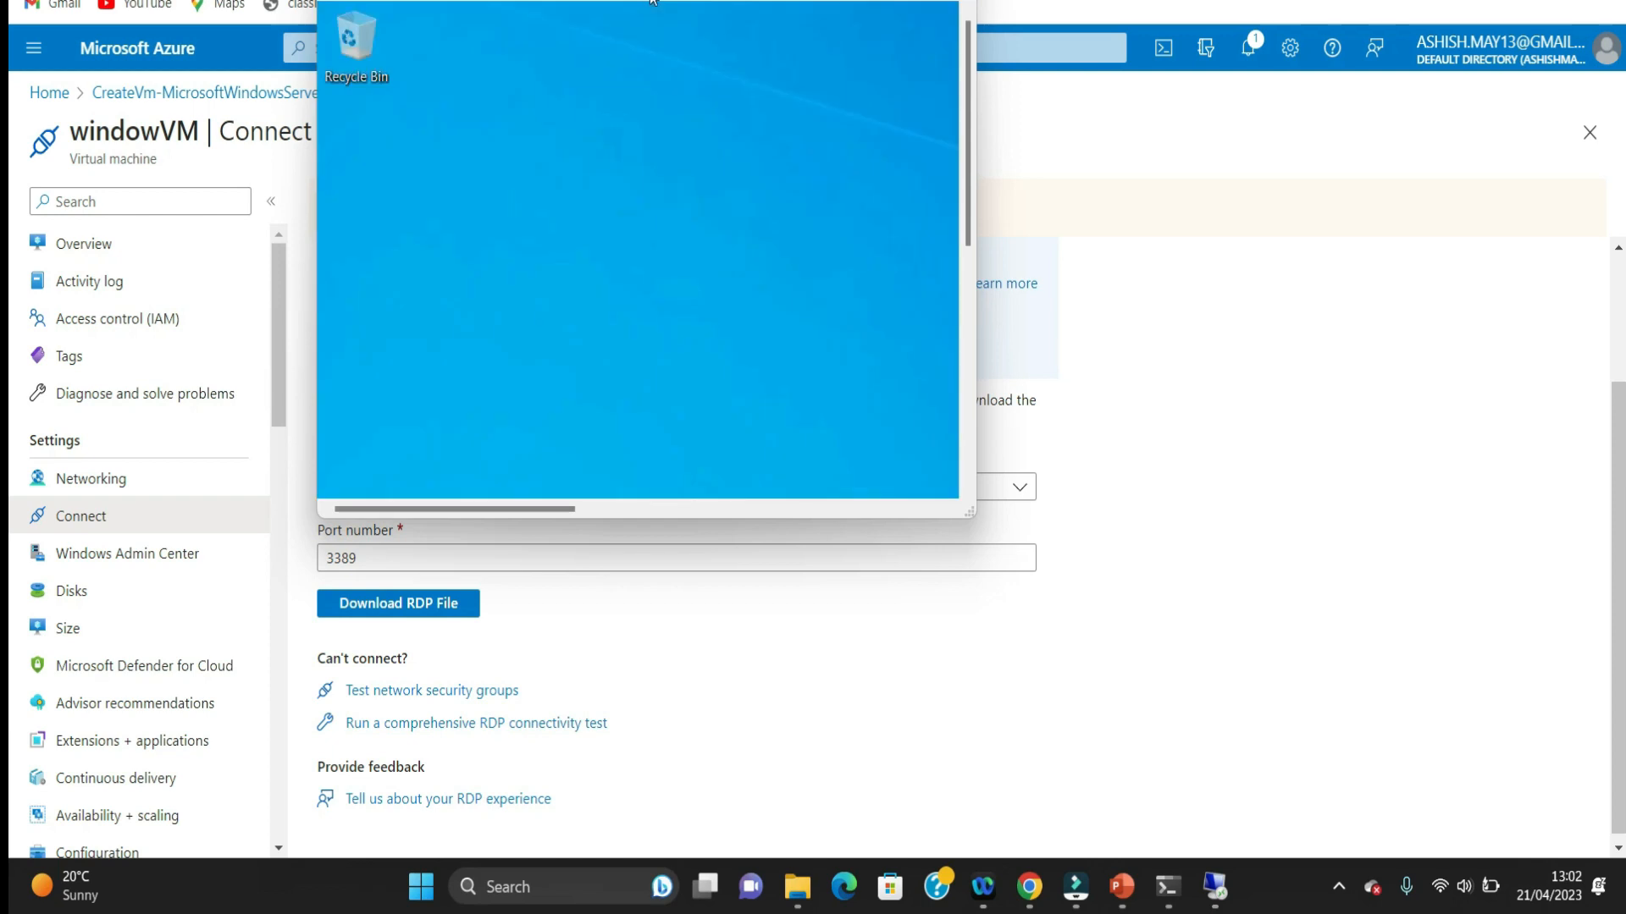
drag(972, 511, 1455, 716)
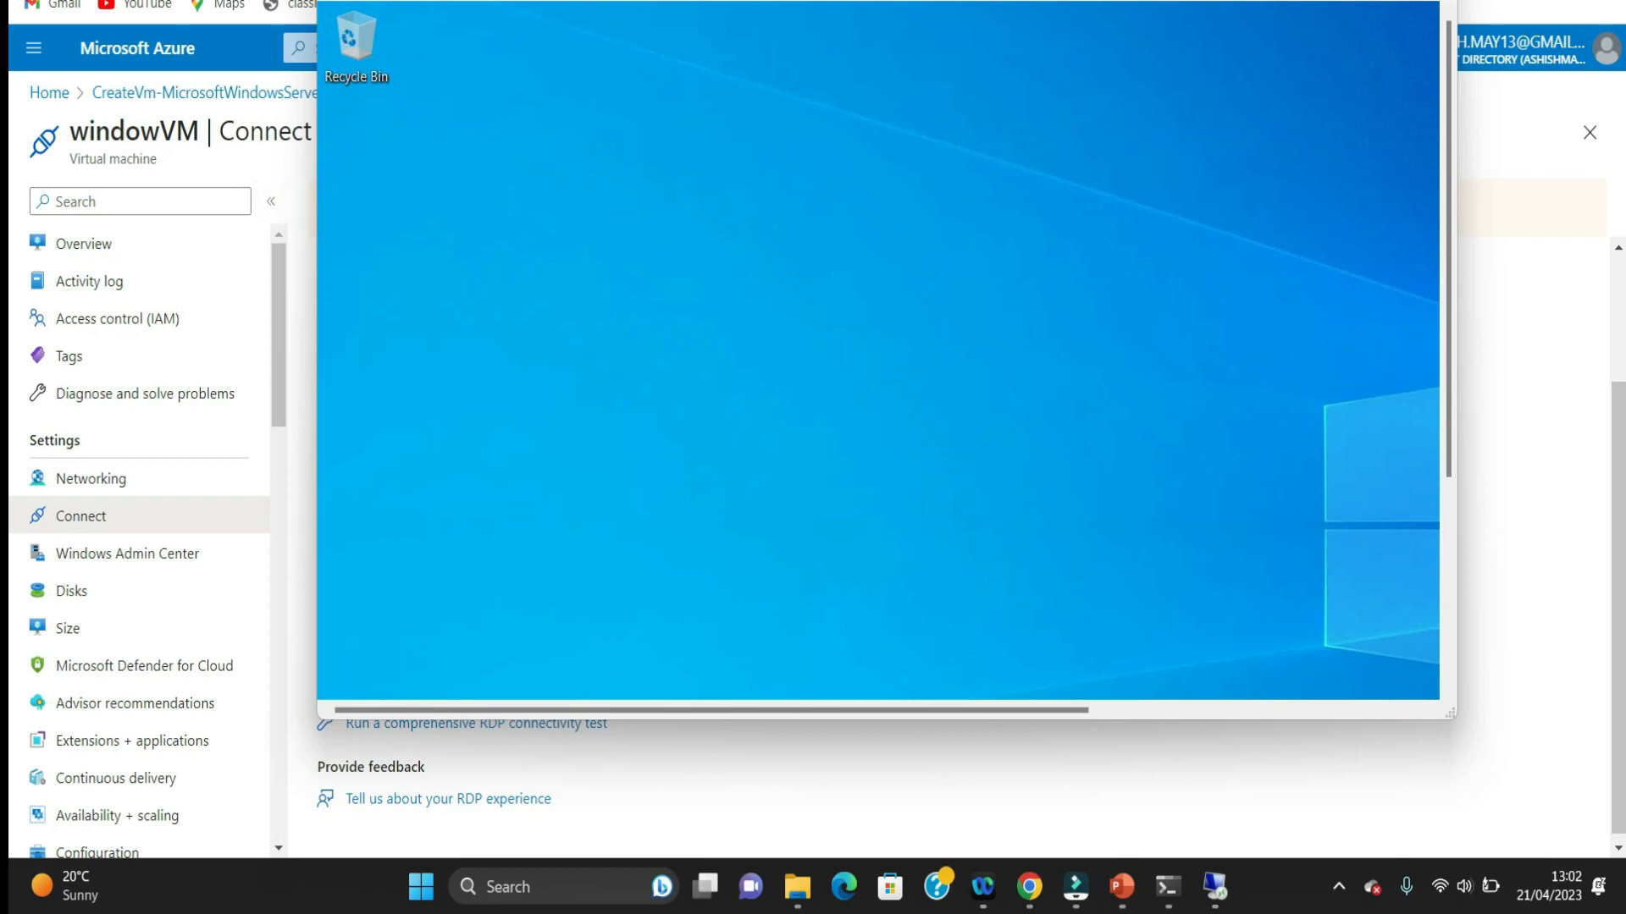
key(alt+Tab)
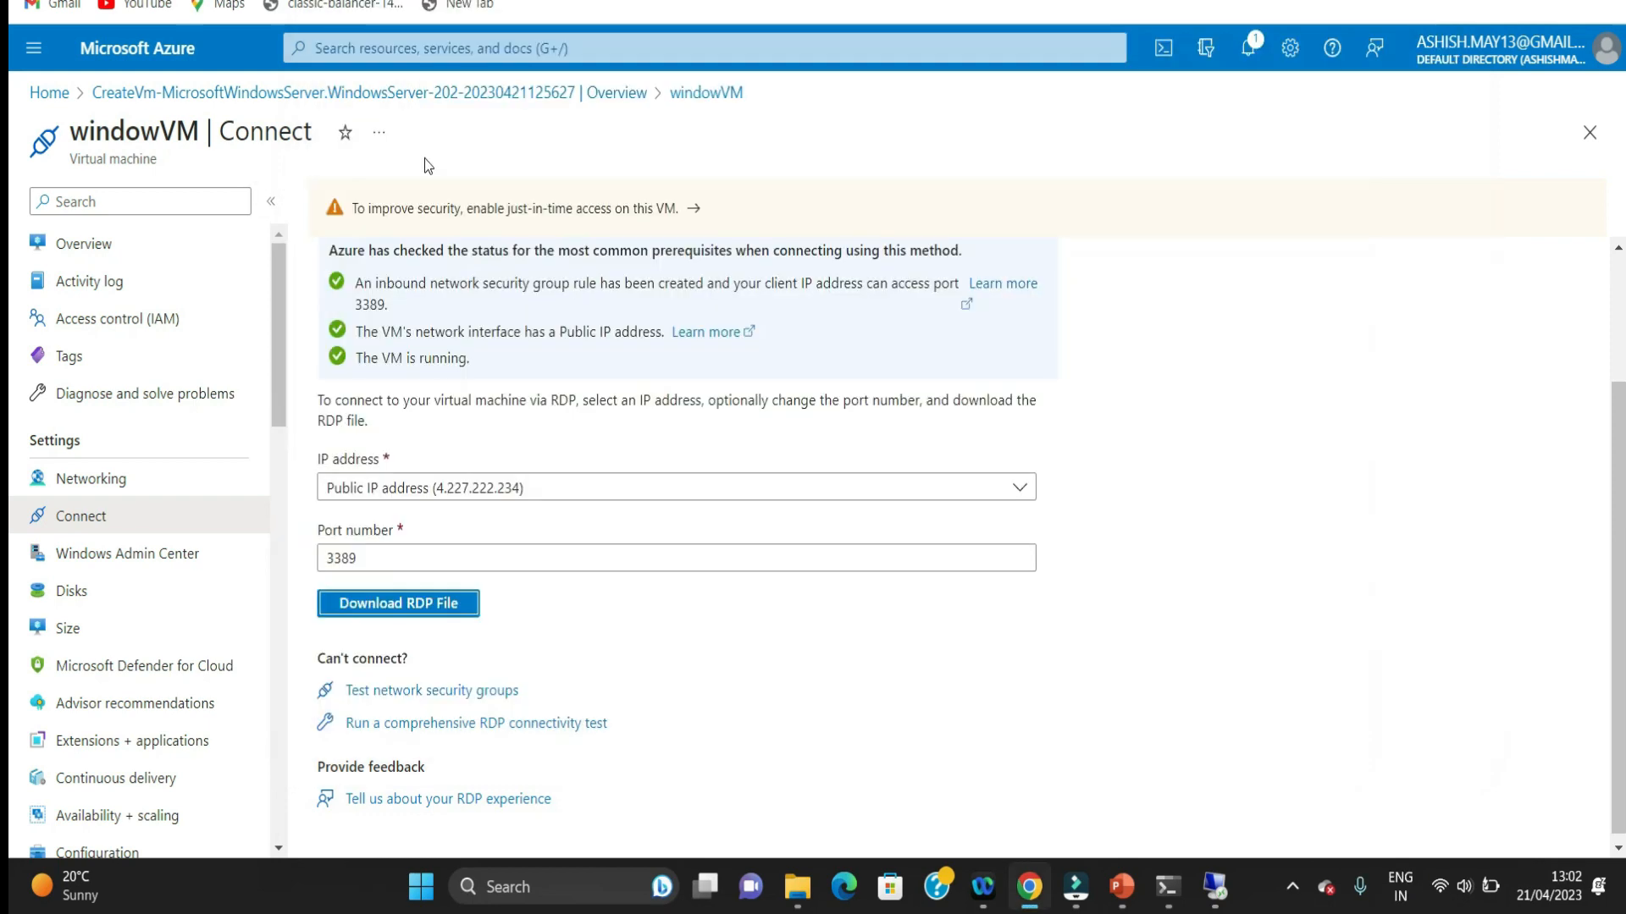
click(1214, 887)
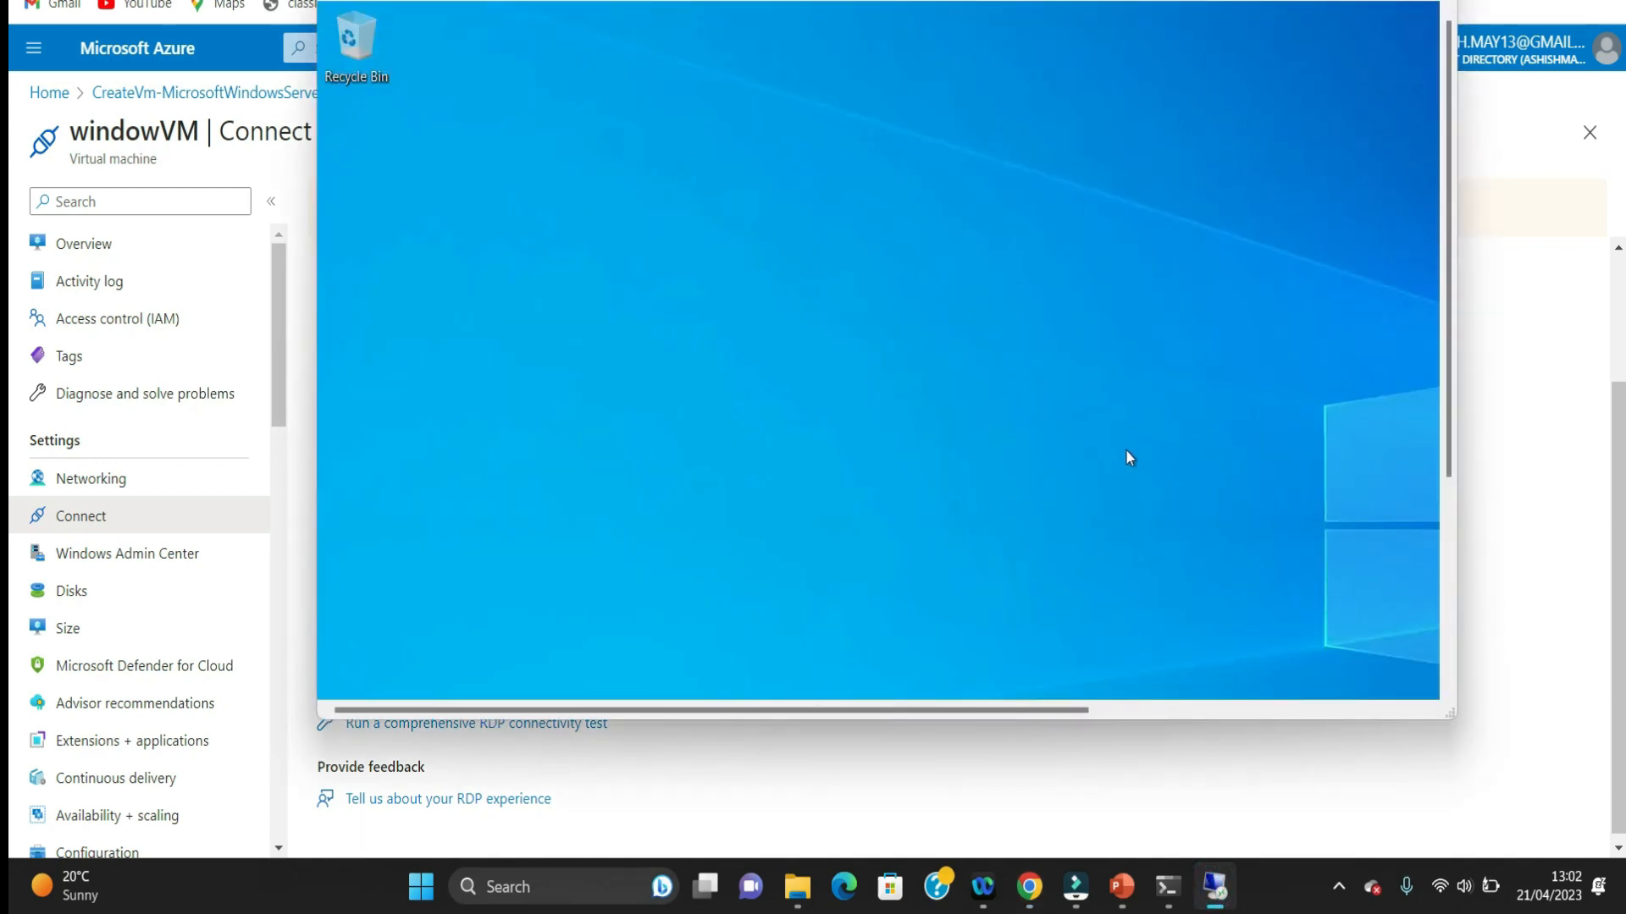
Step: Allow the virtual machine to be discoverable on its network and look over the Server Manager dashboard
drag(1071, 713, 1421, 696)
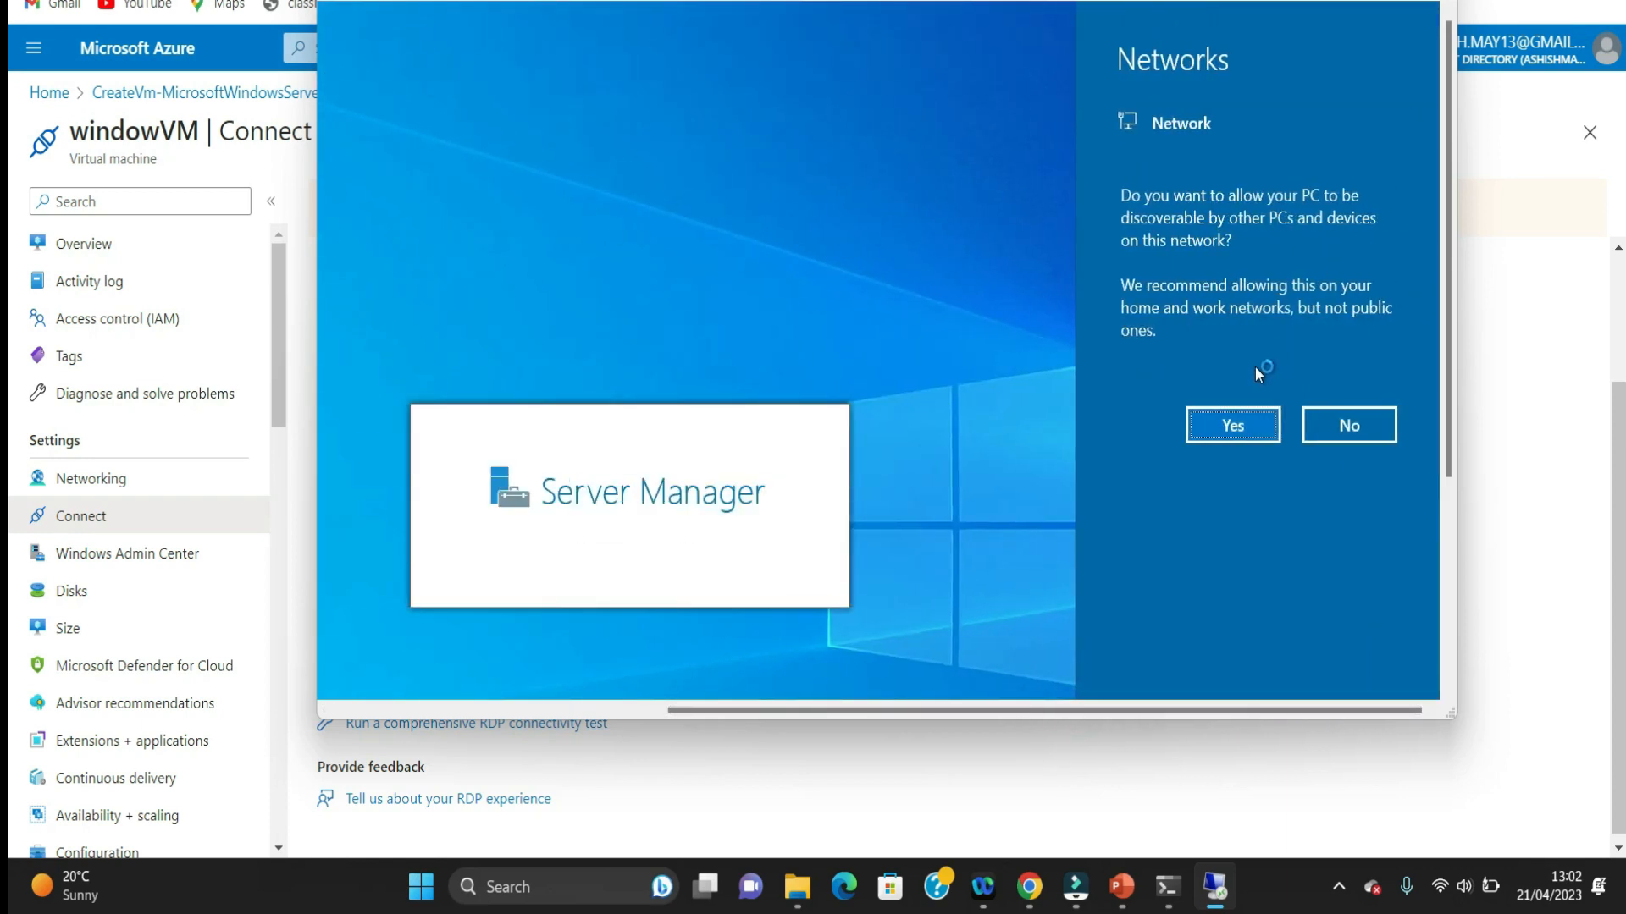
click(1230, 428)
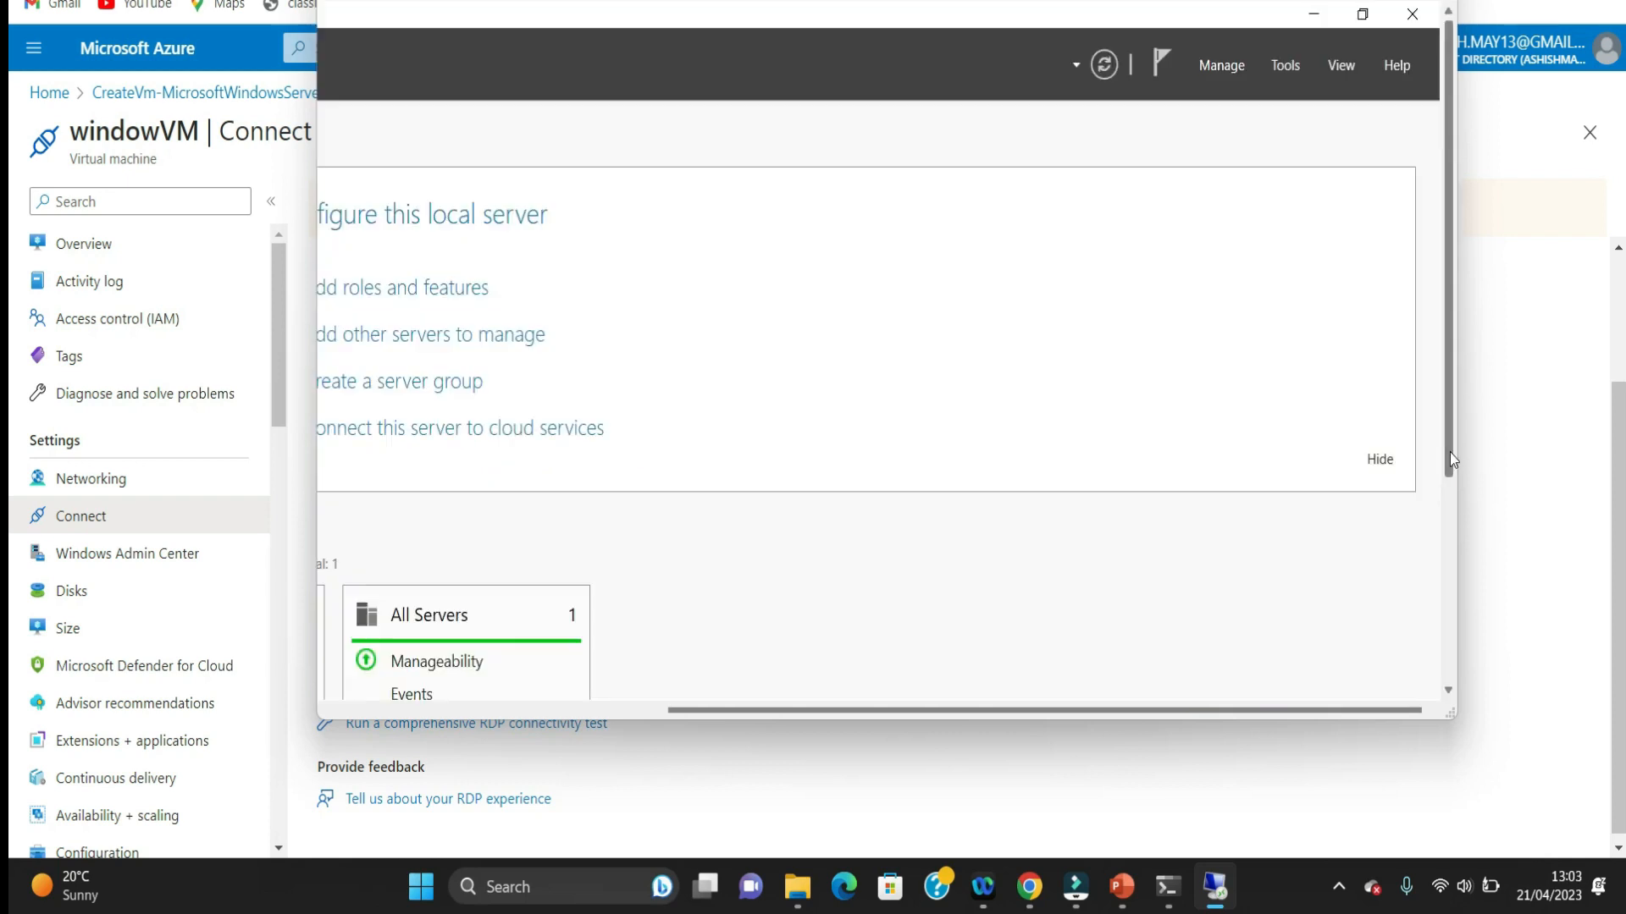
click(1450, 452)
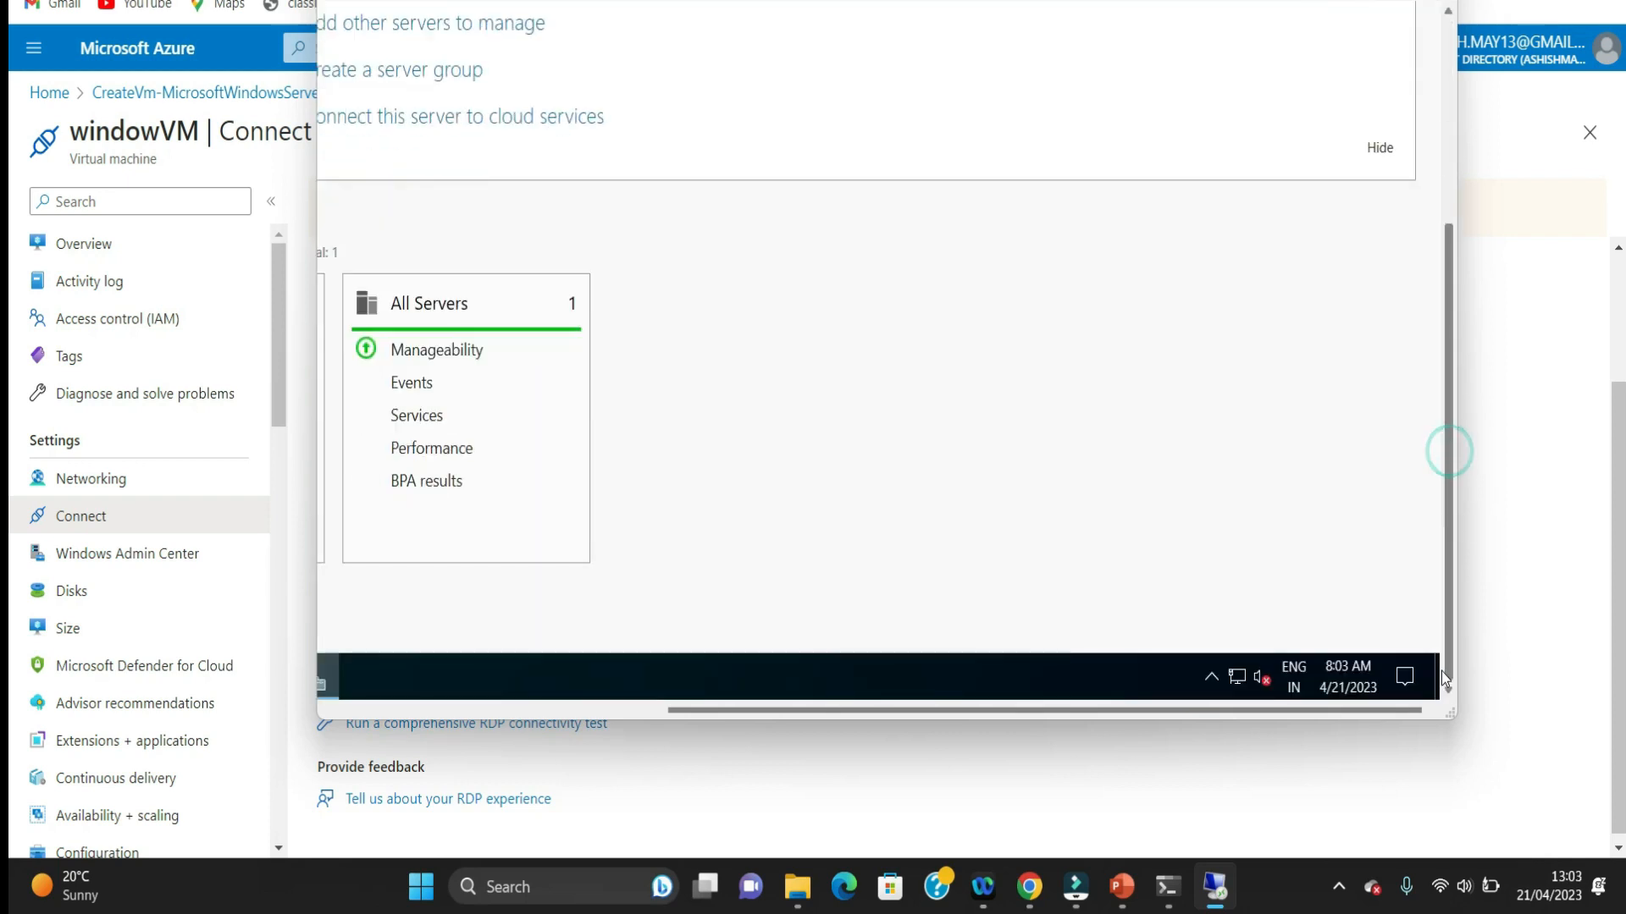
drag(1304, 708, 659, 715)
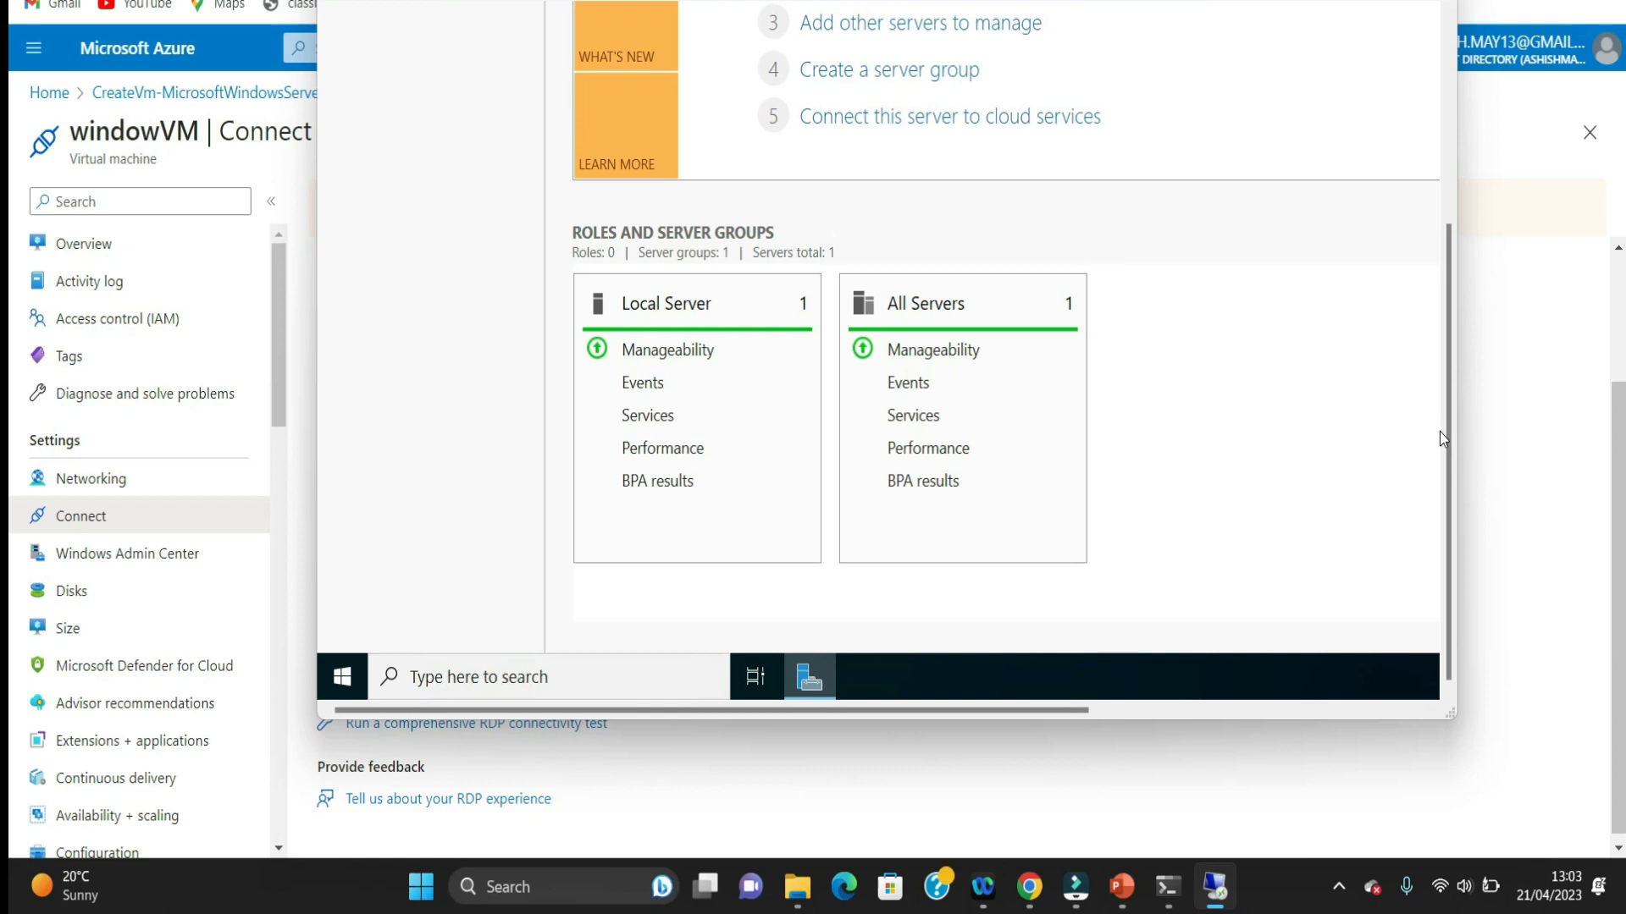
drag(1446, 429, 1454, 185)
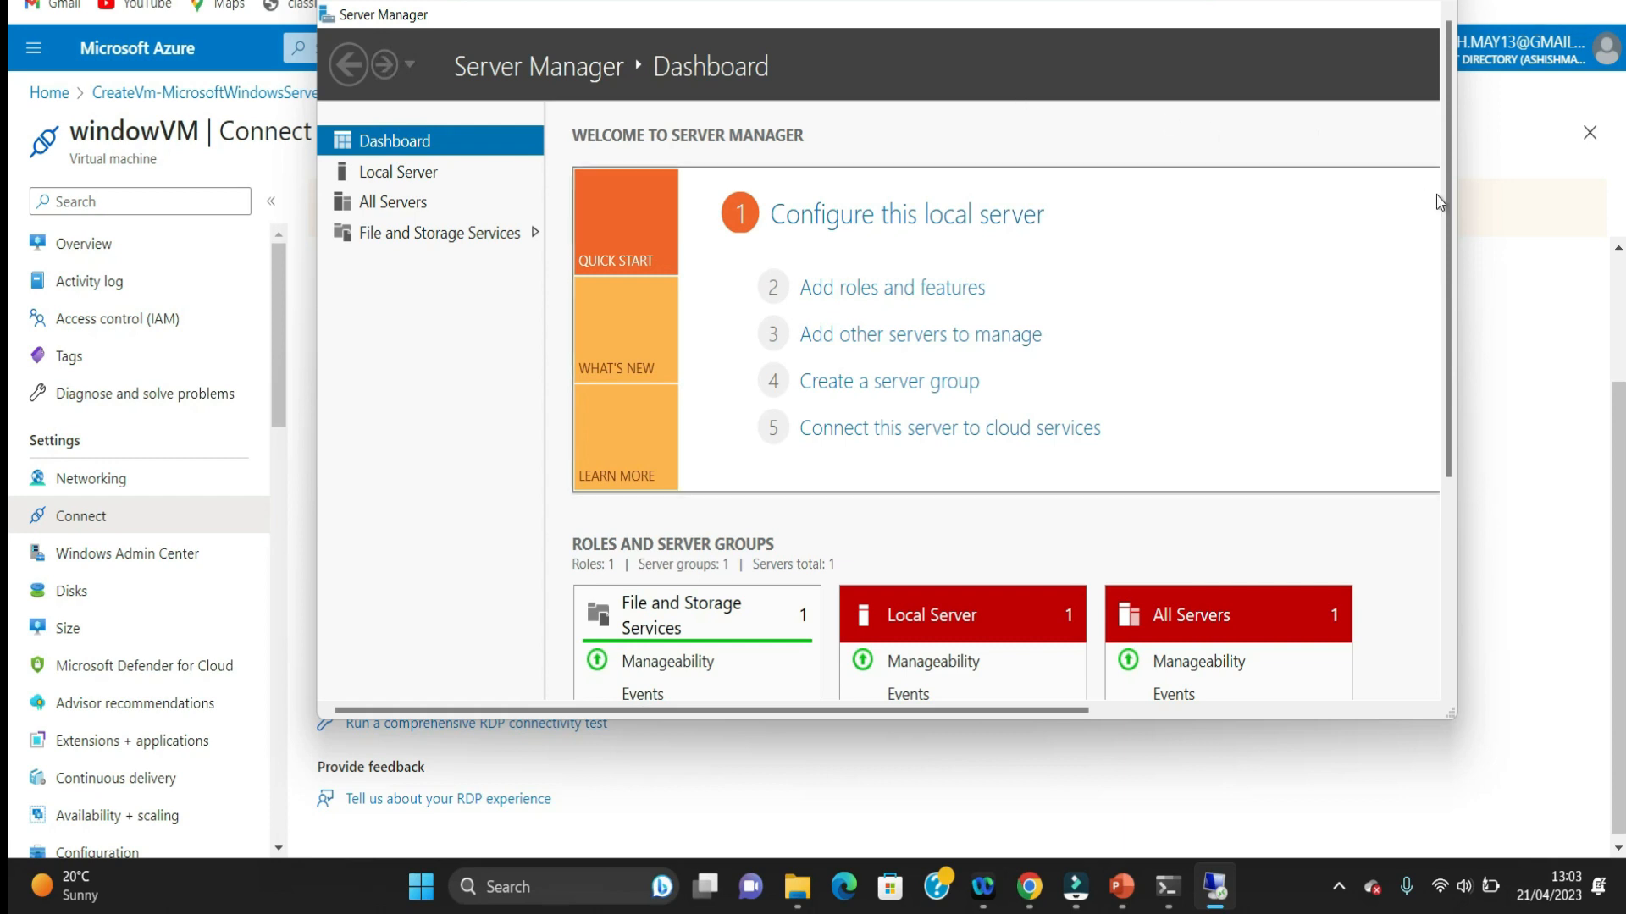
drag(1443, 200, 1436, 434)
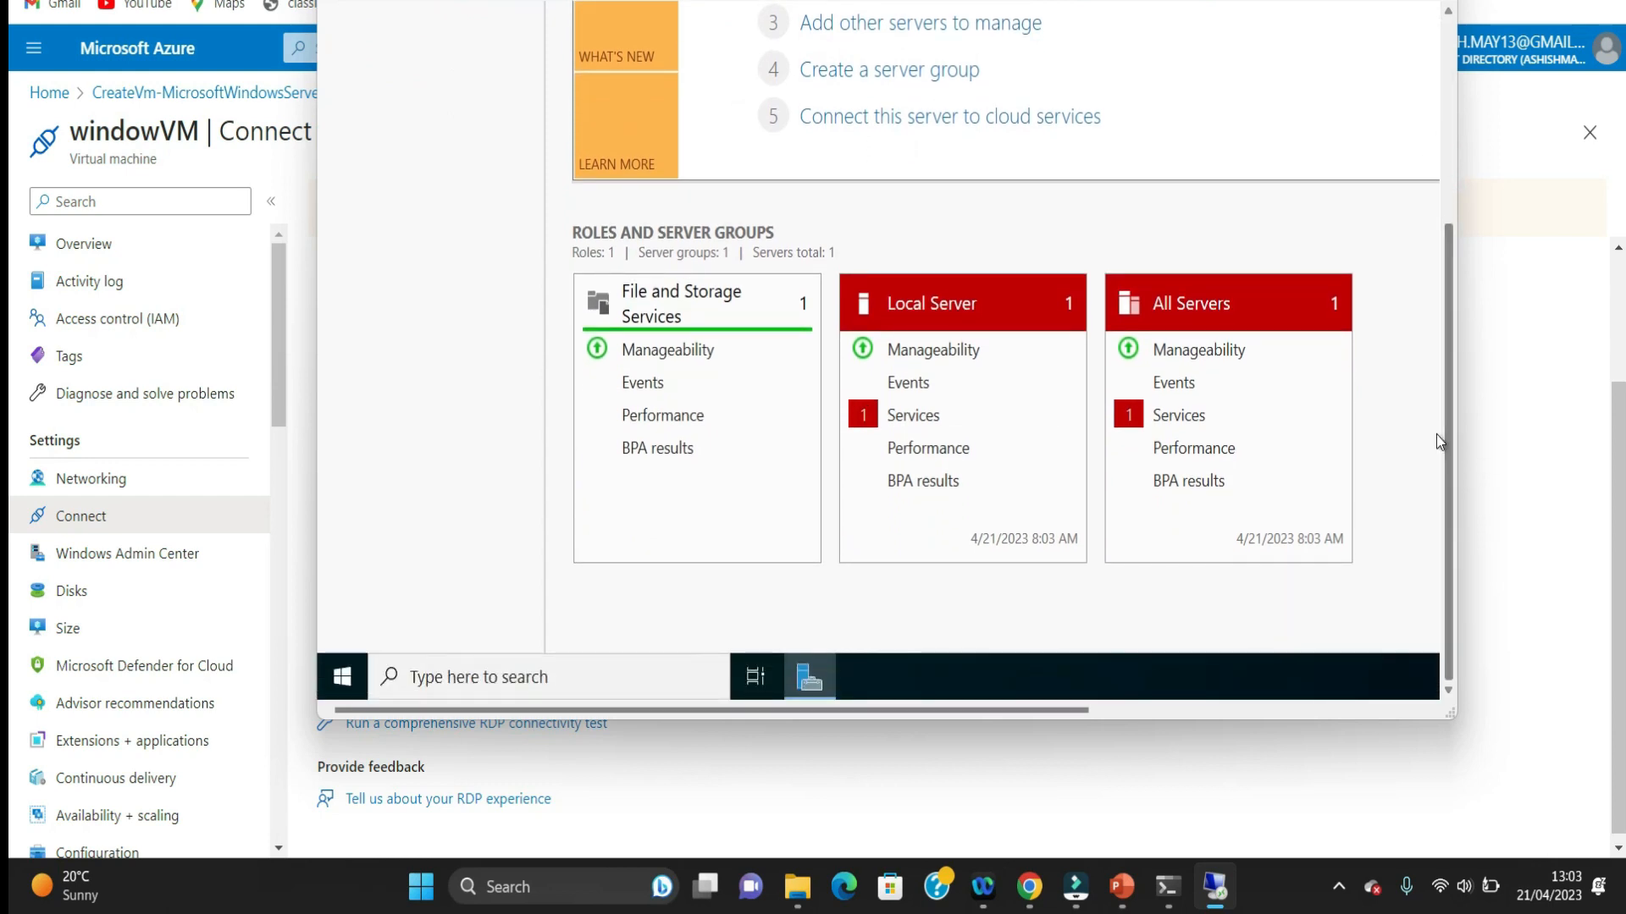
Step: Search for File Explorer on the virtual machine and open it
click(529, 676)
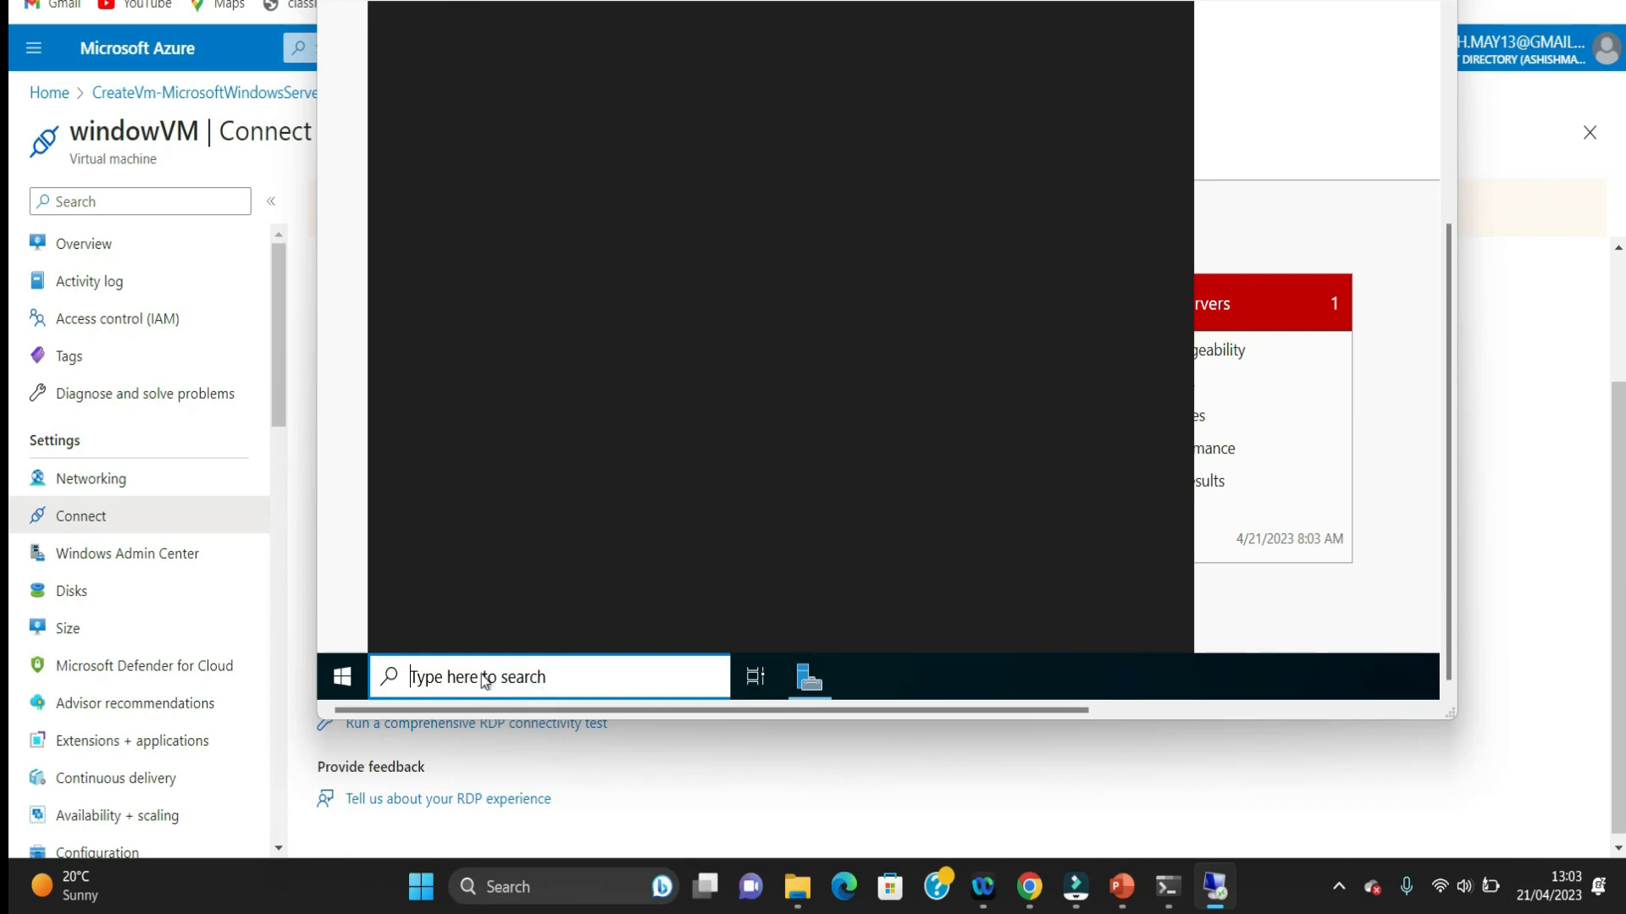
text(file )
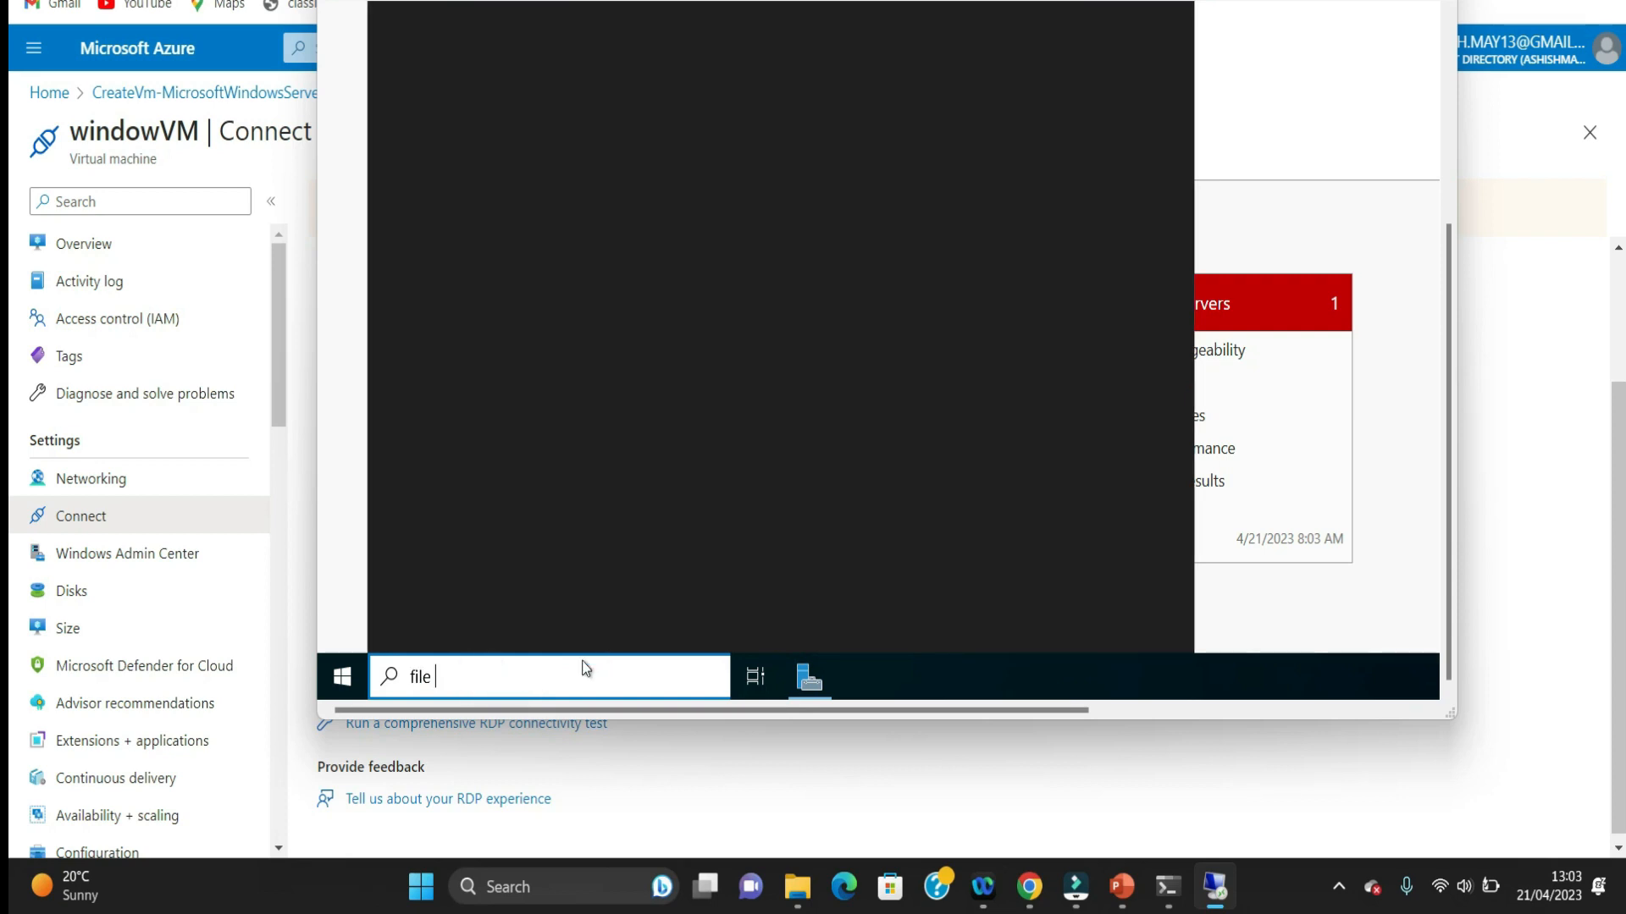
text(explor)
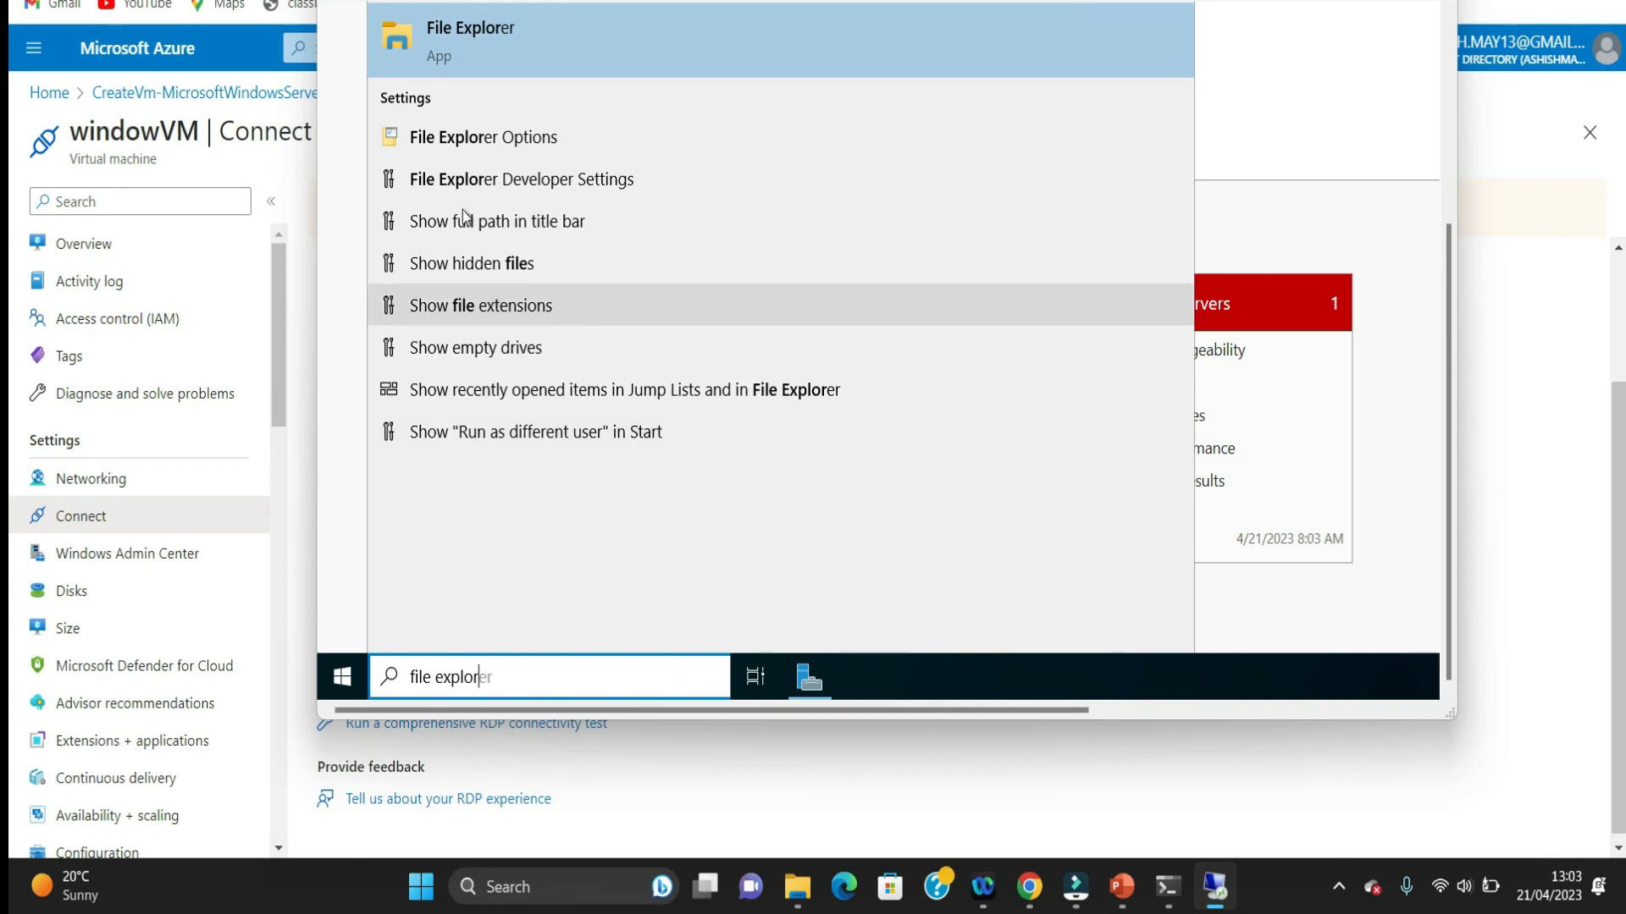
click(399, 51)
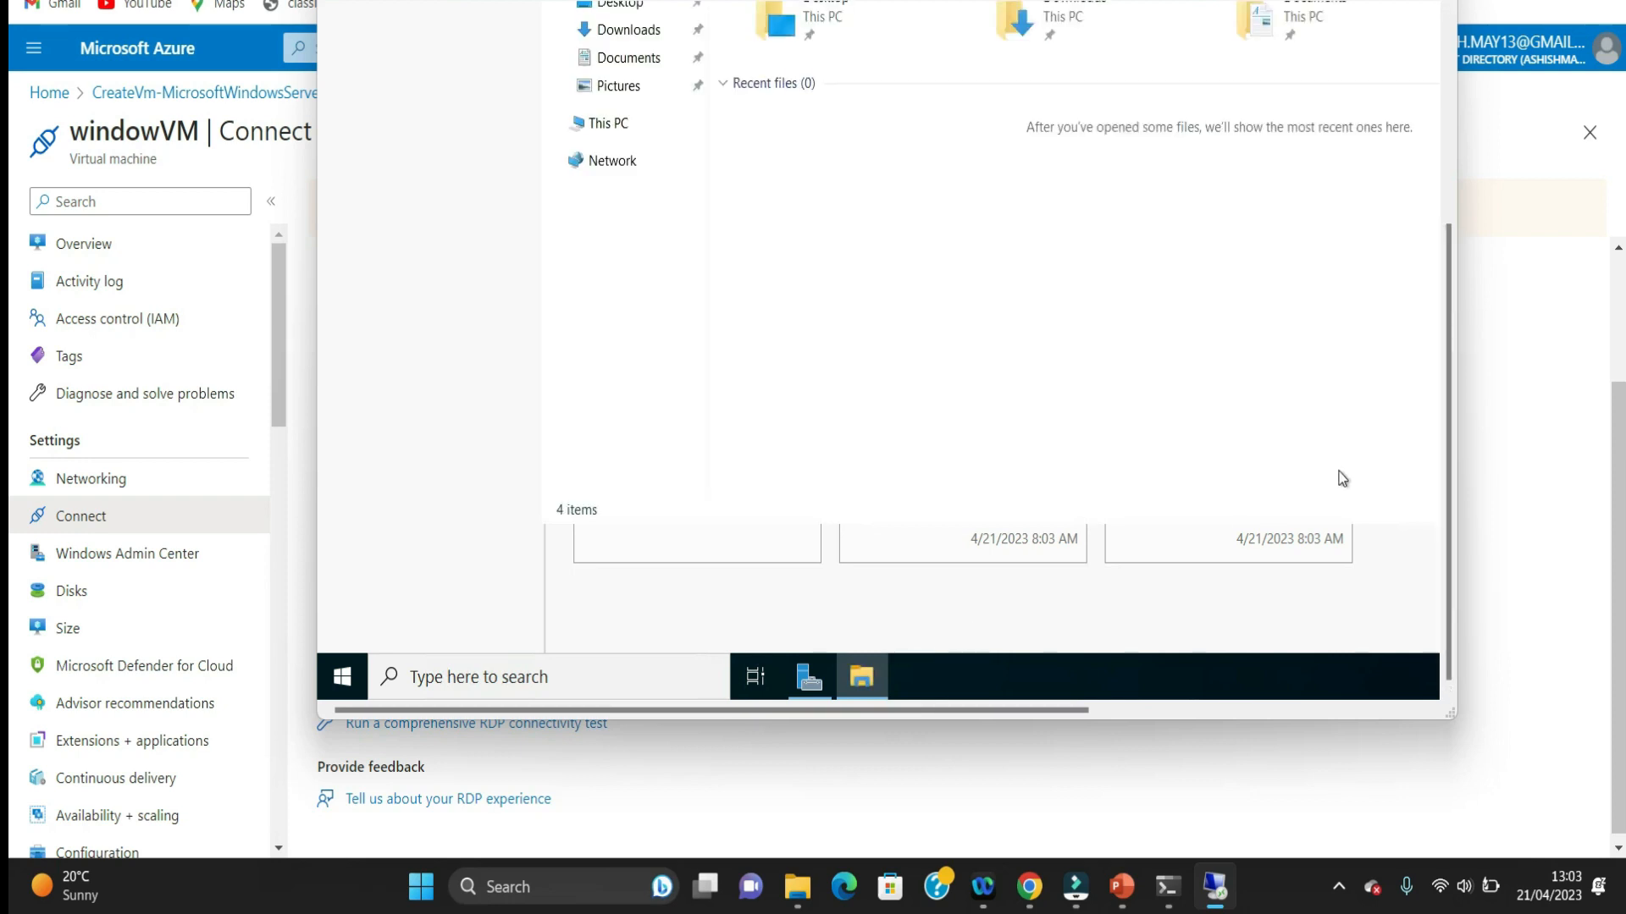
Step: Start mapping a network drive from the Network entry in the virtual machine's File Explorer
drag(1445, 480, 1441, 348)
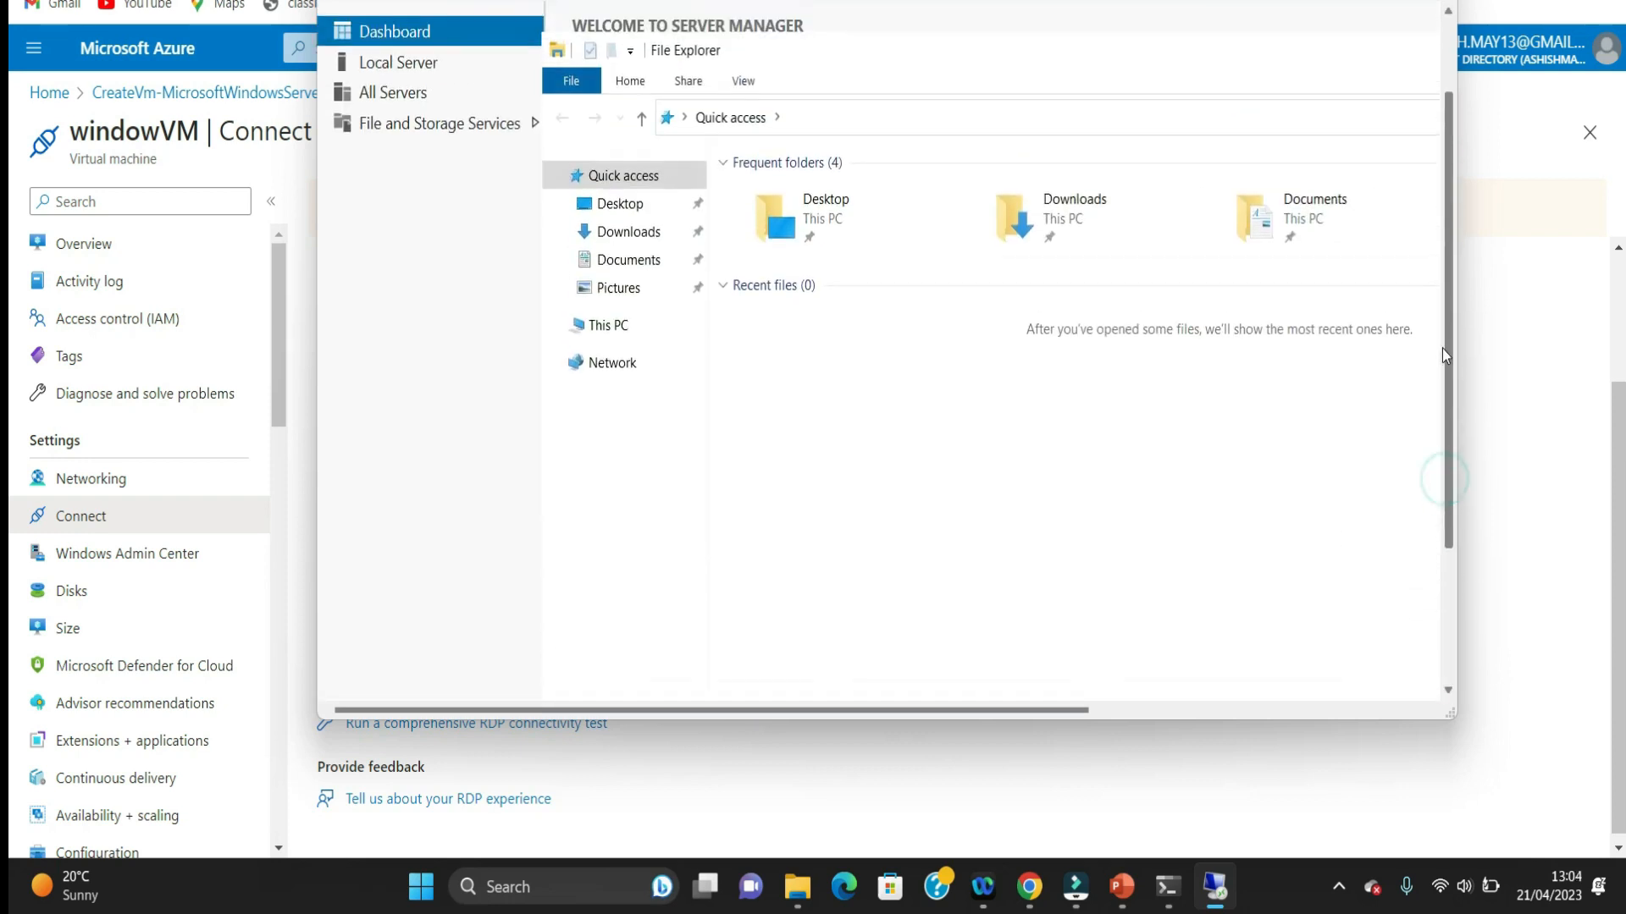
right_click(605, 371)
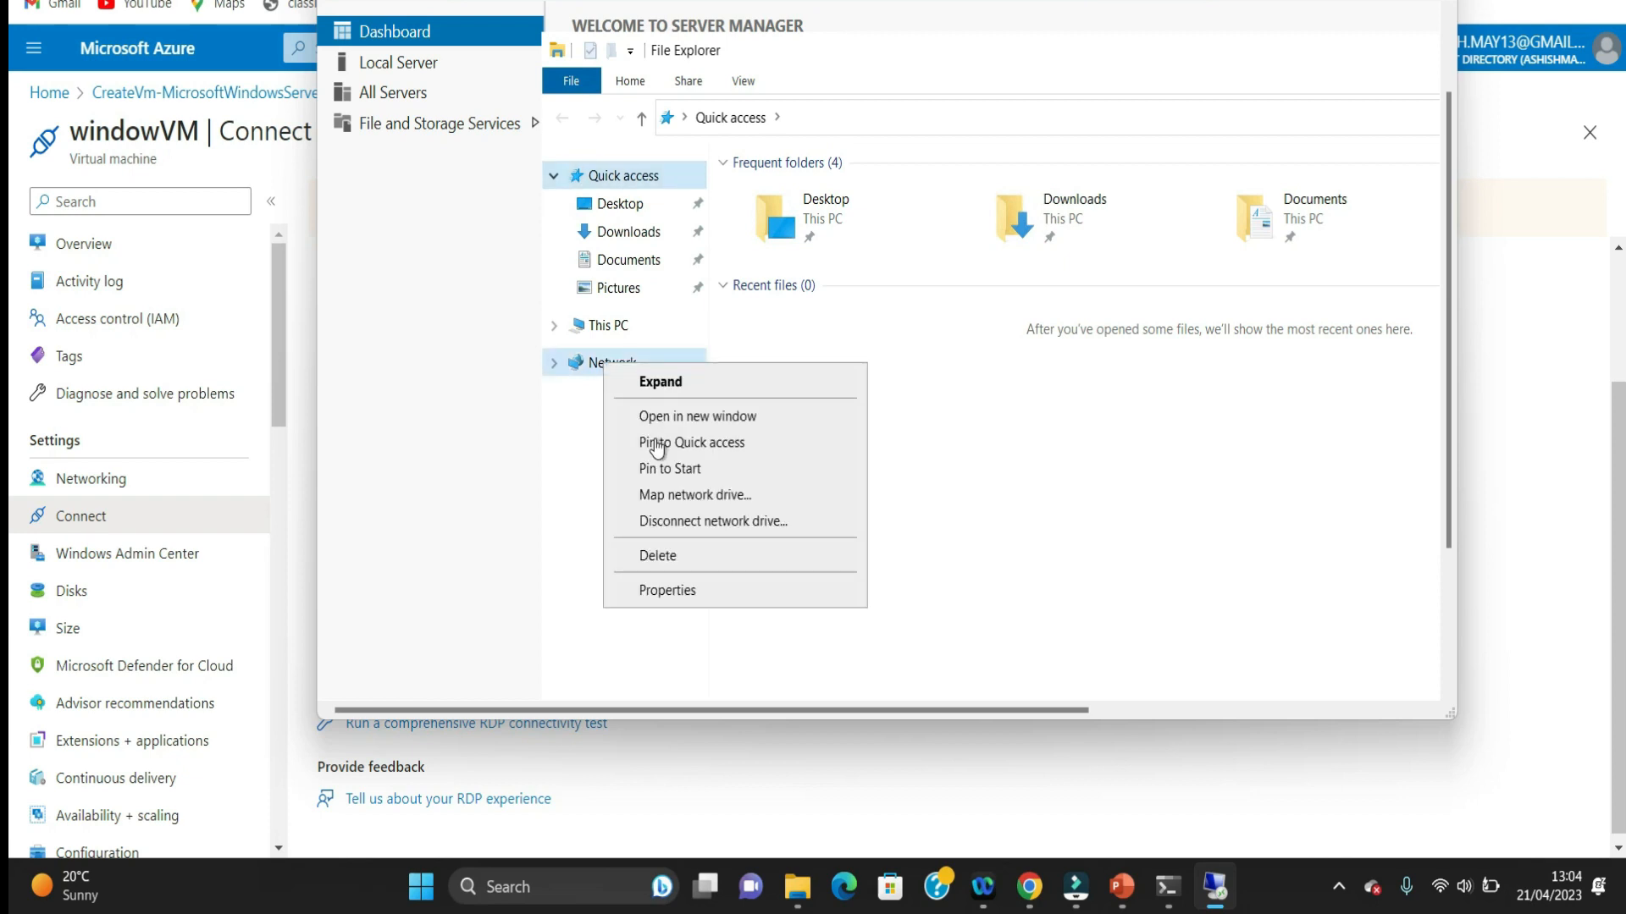
click(742, 503)
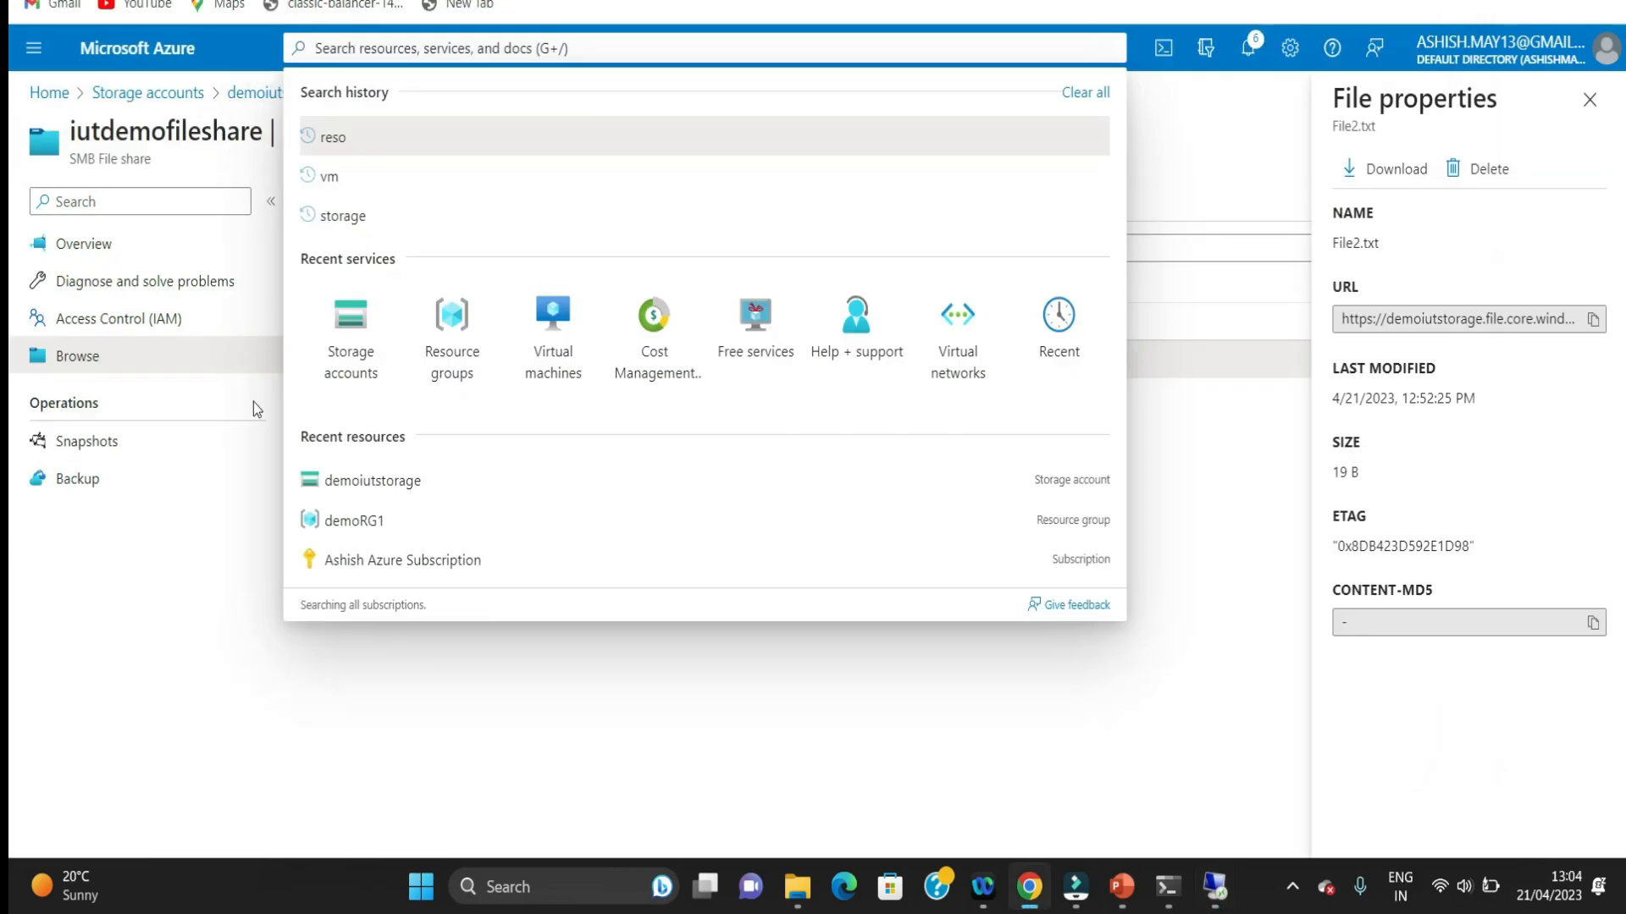
Step: Switch to the Azure portal and open the connection settings of the iutdemofileshare file share in the demoiutstorage account
click(179, 658)
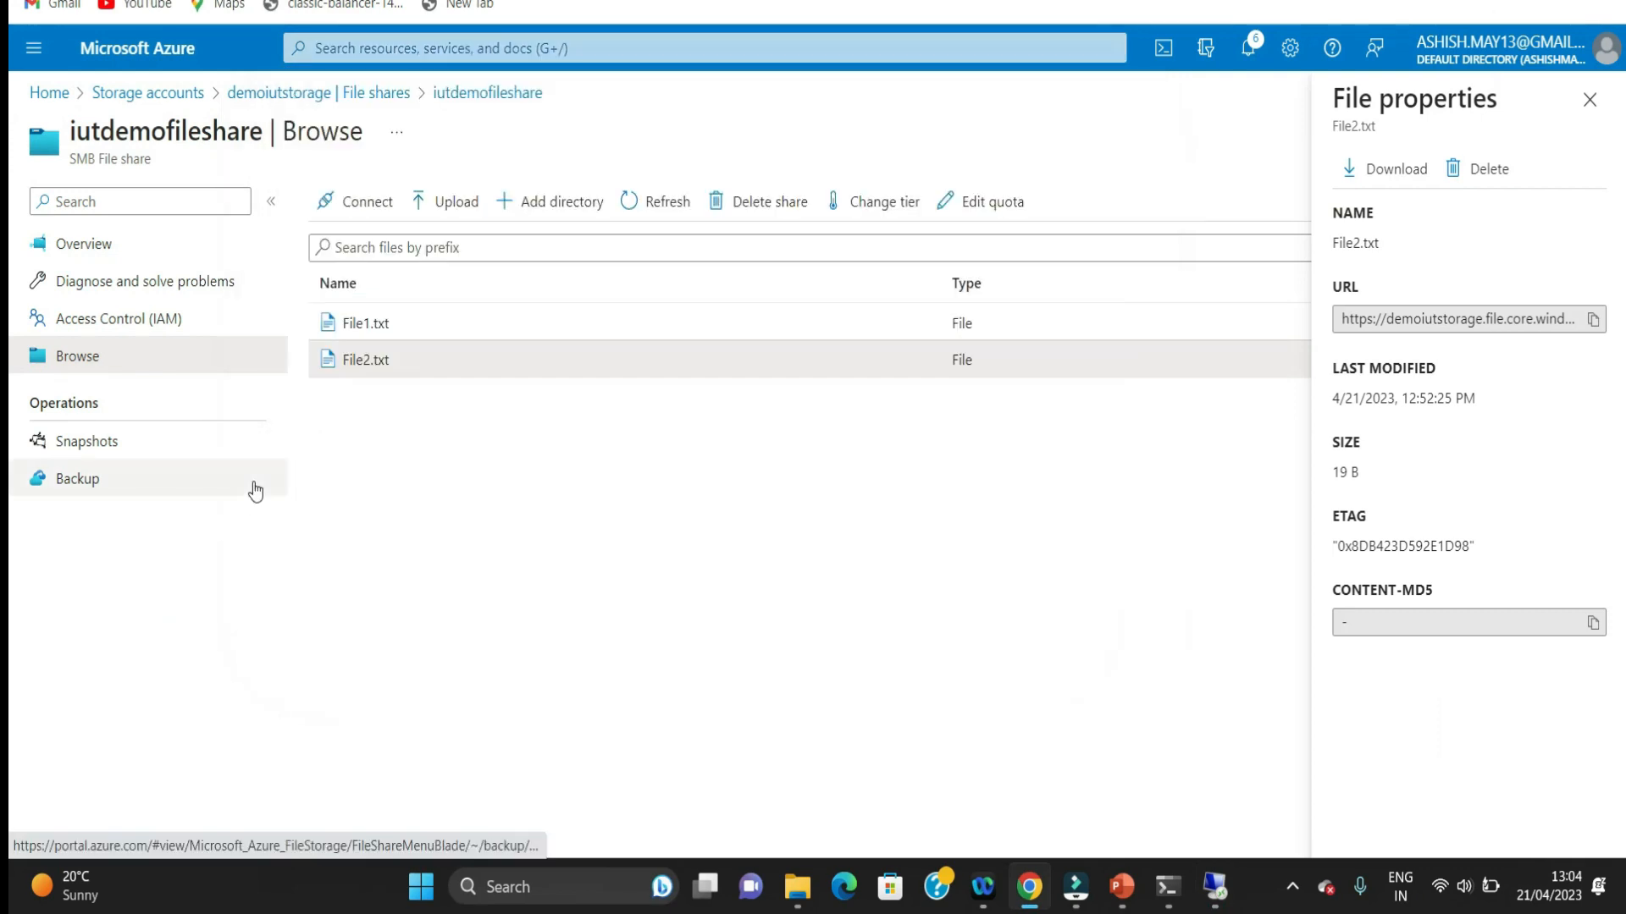
click(385, 95)
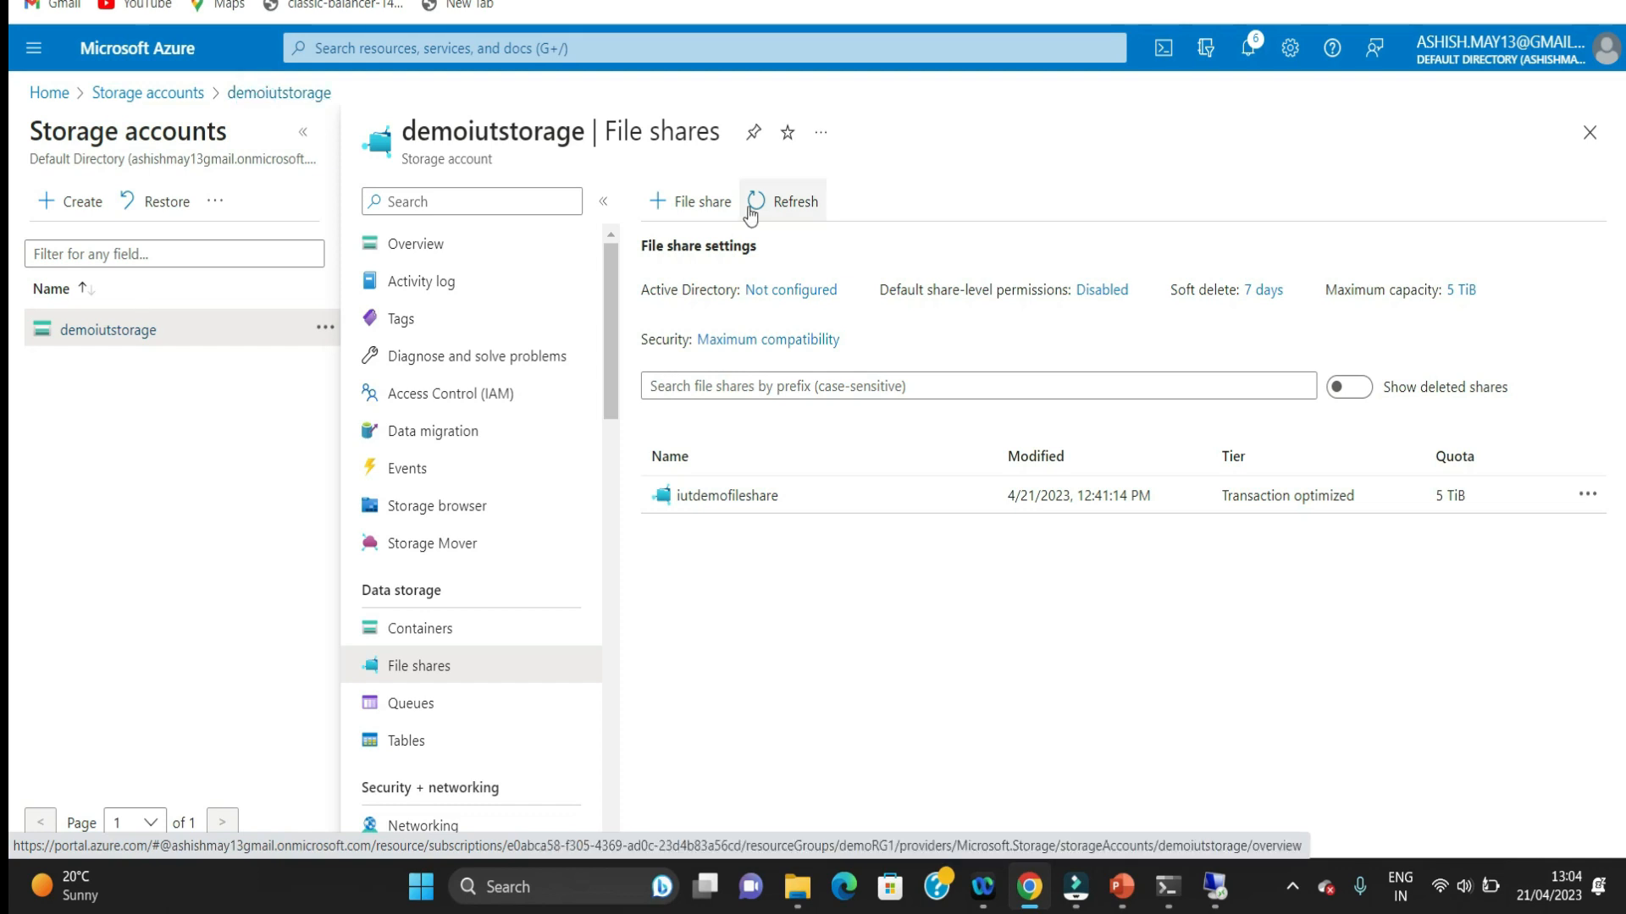
click(82, 347)
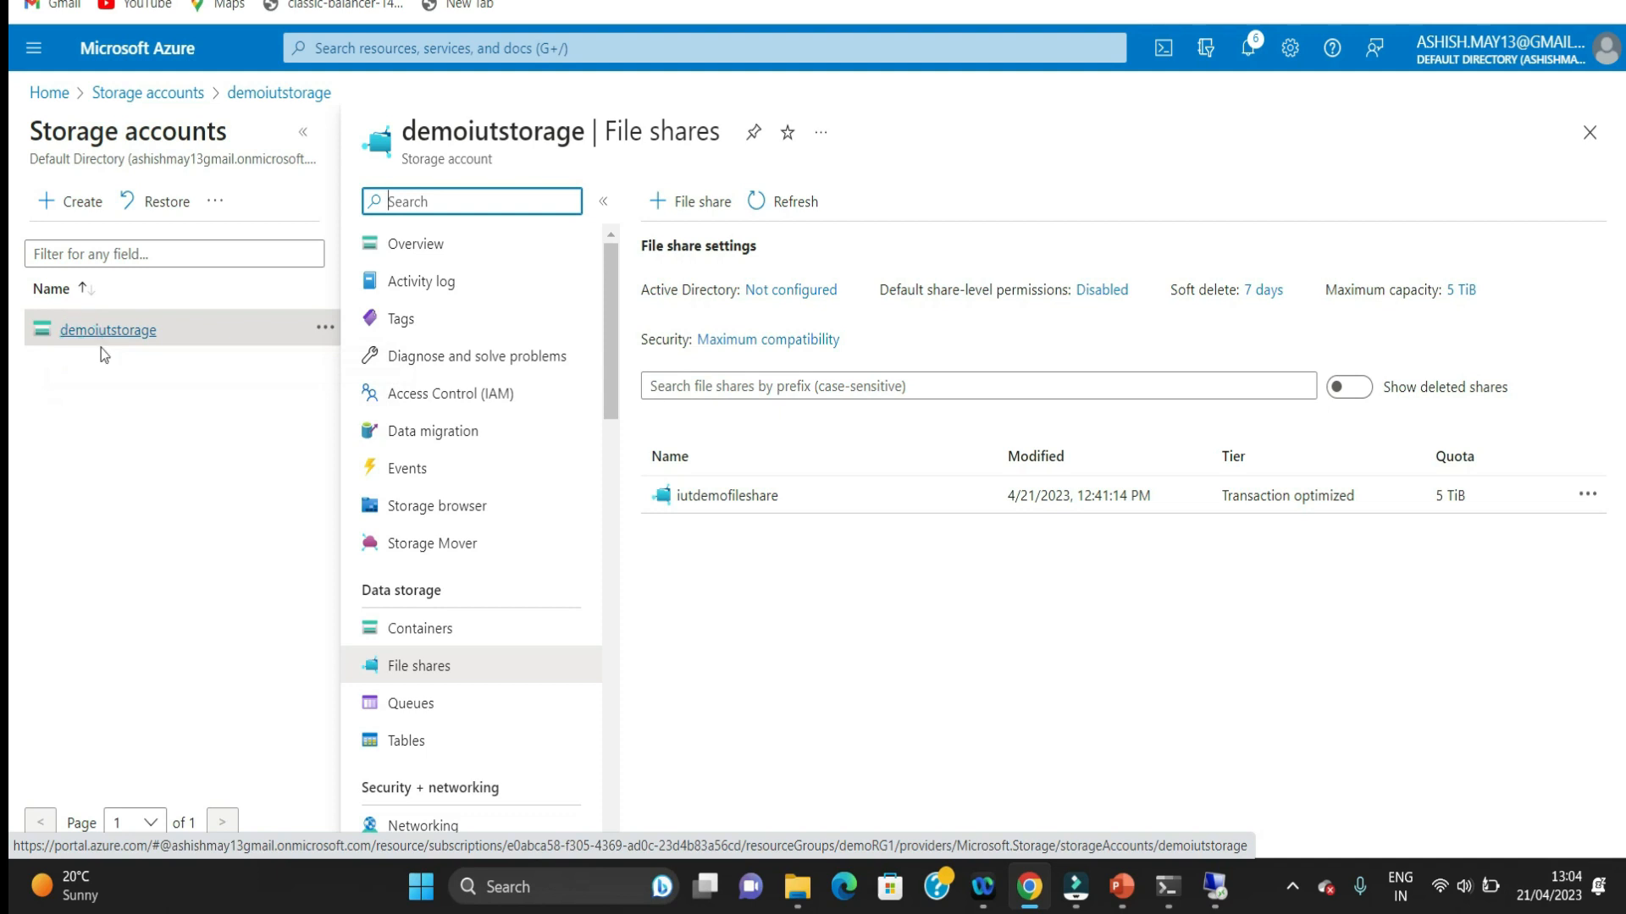
click(726, 498)
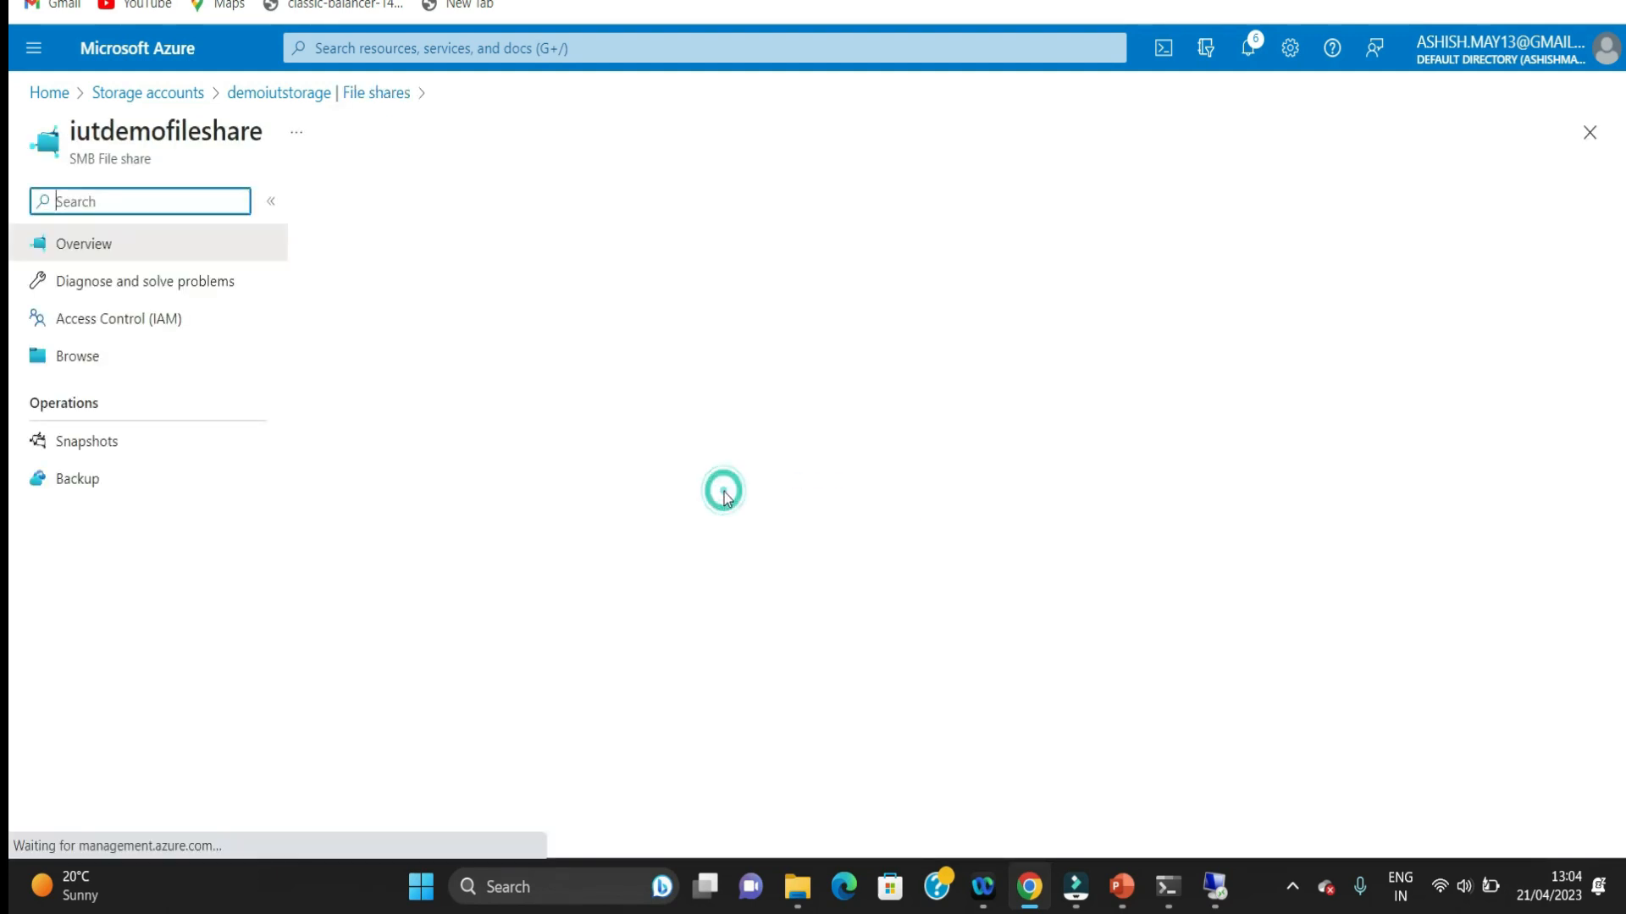
click(362, 201)
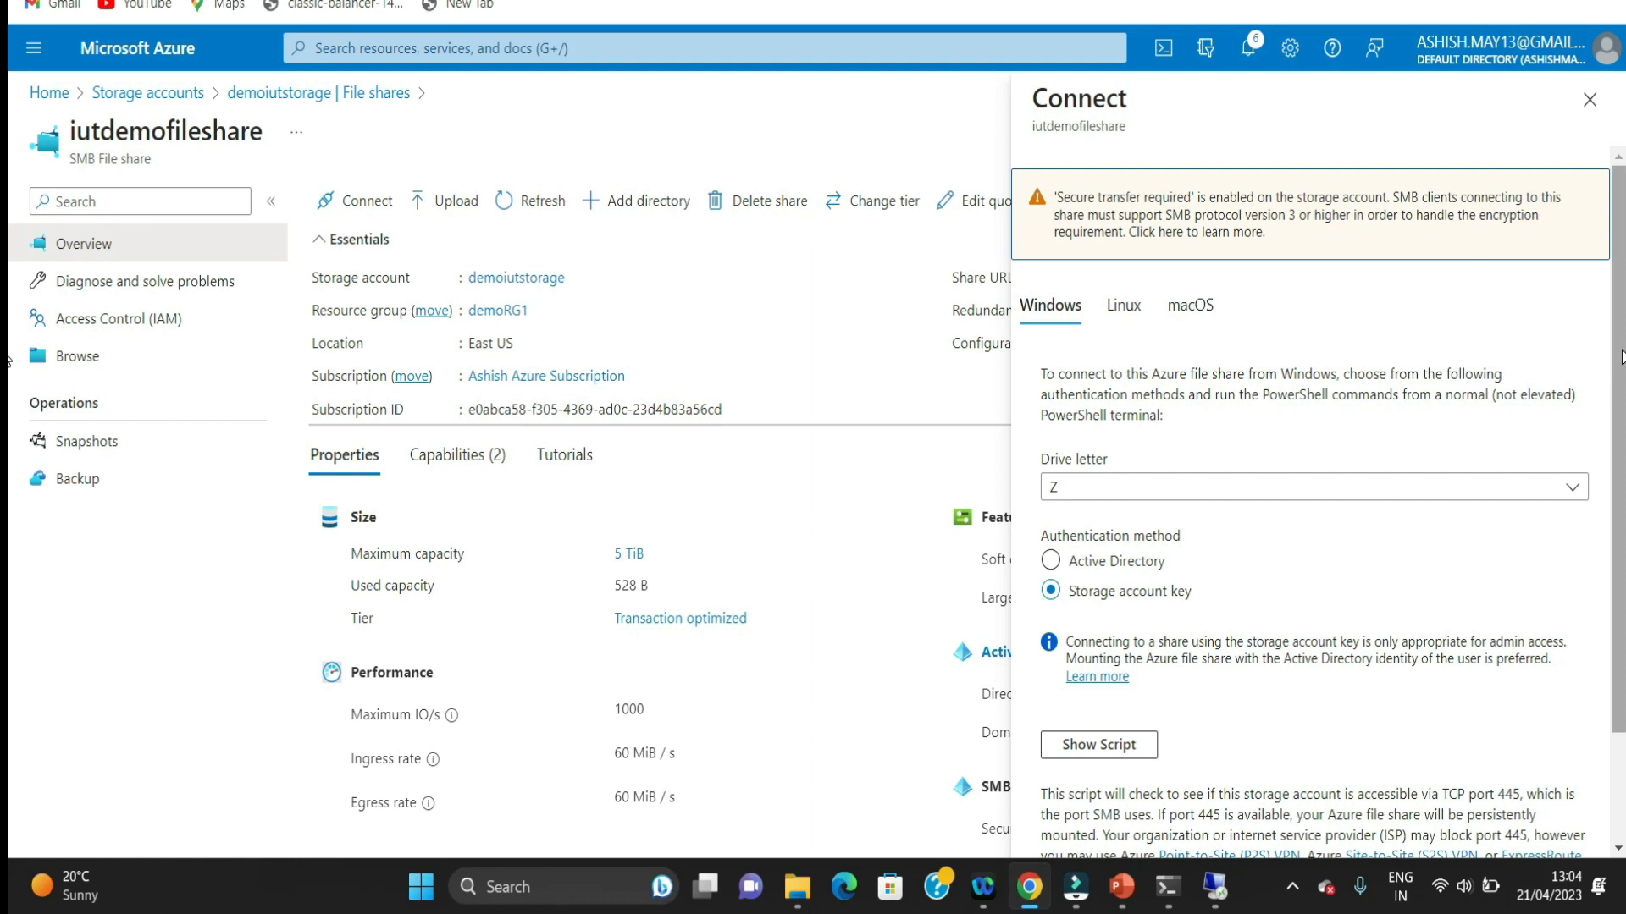
Step: Show the Windows mount script for drive letter Z with storage account key authentication and copy it
scroll(1620, 356, down, 3)
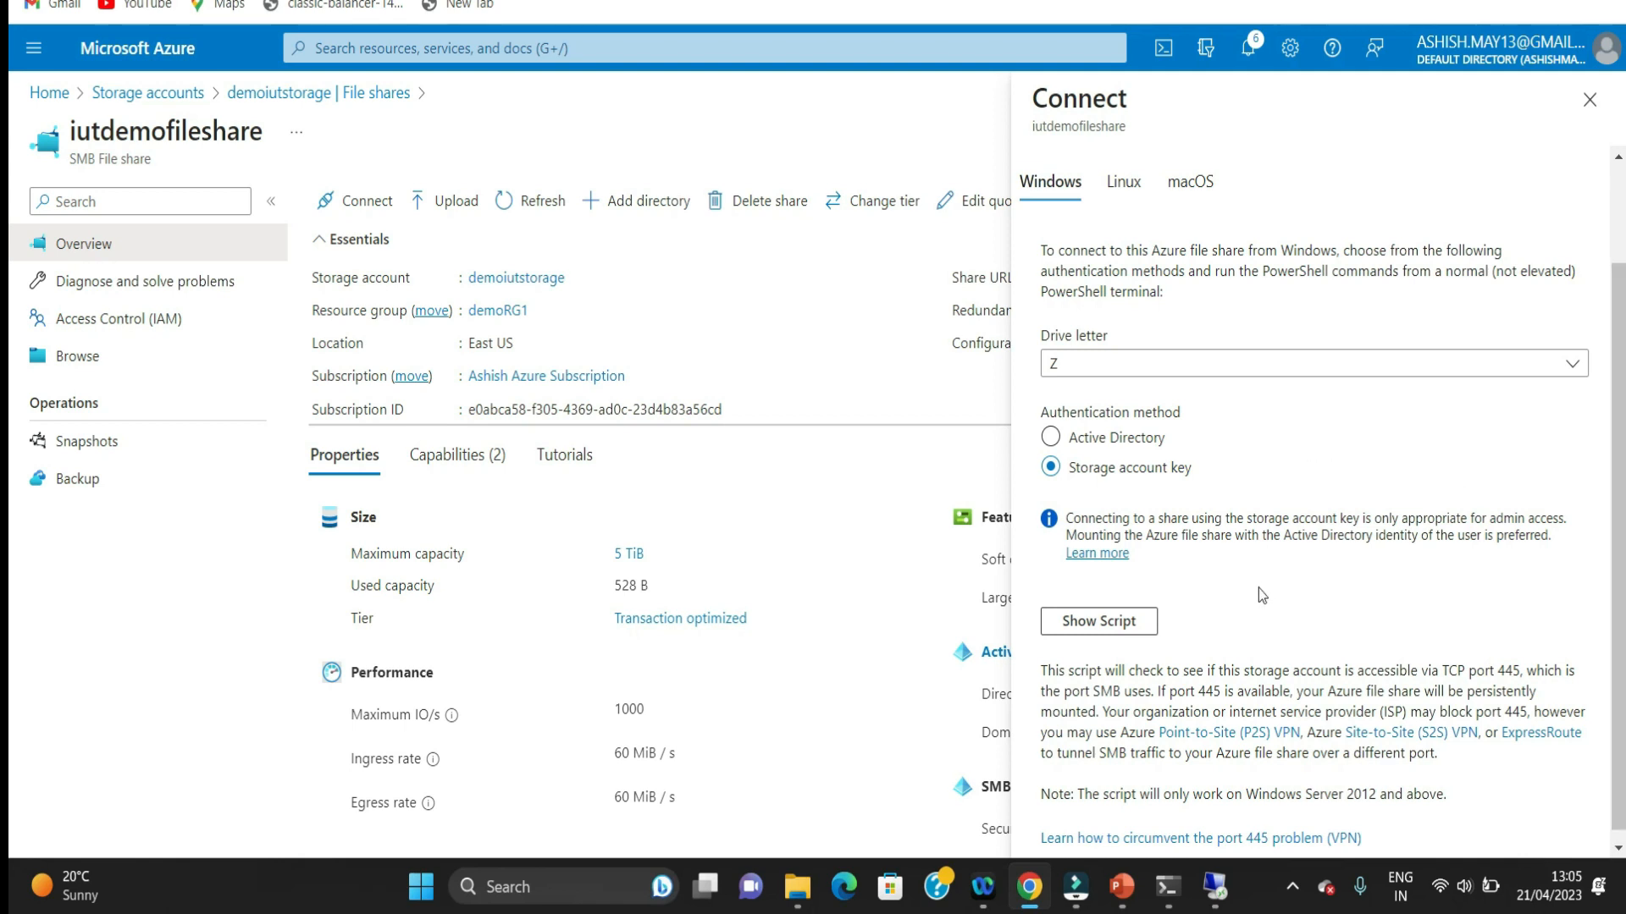
click(1099, 623)
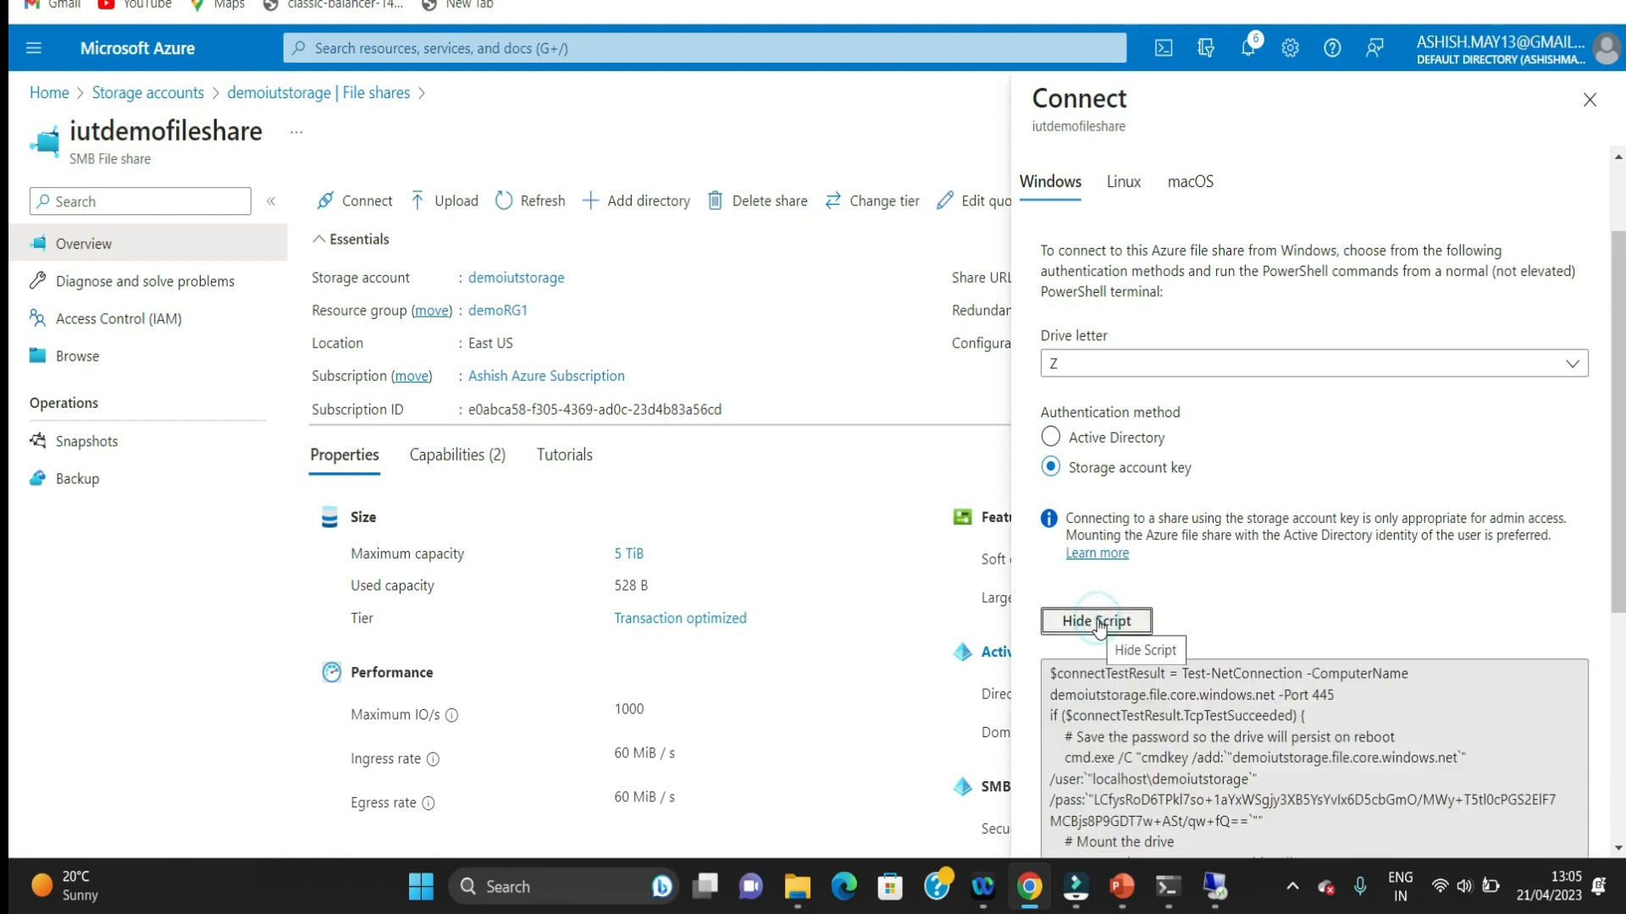
drag(1617, 593, 1618, 766)
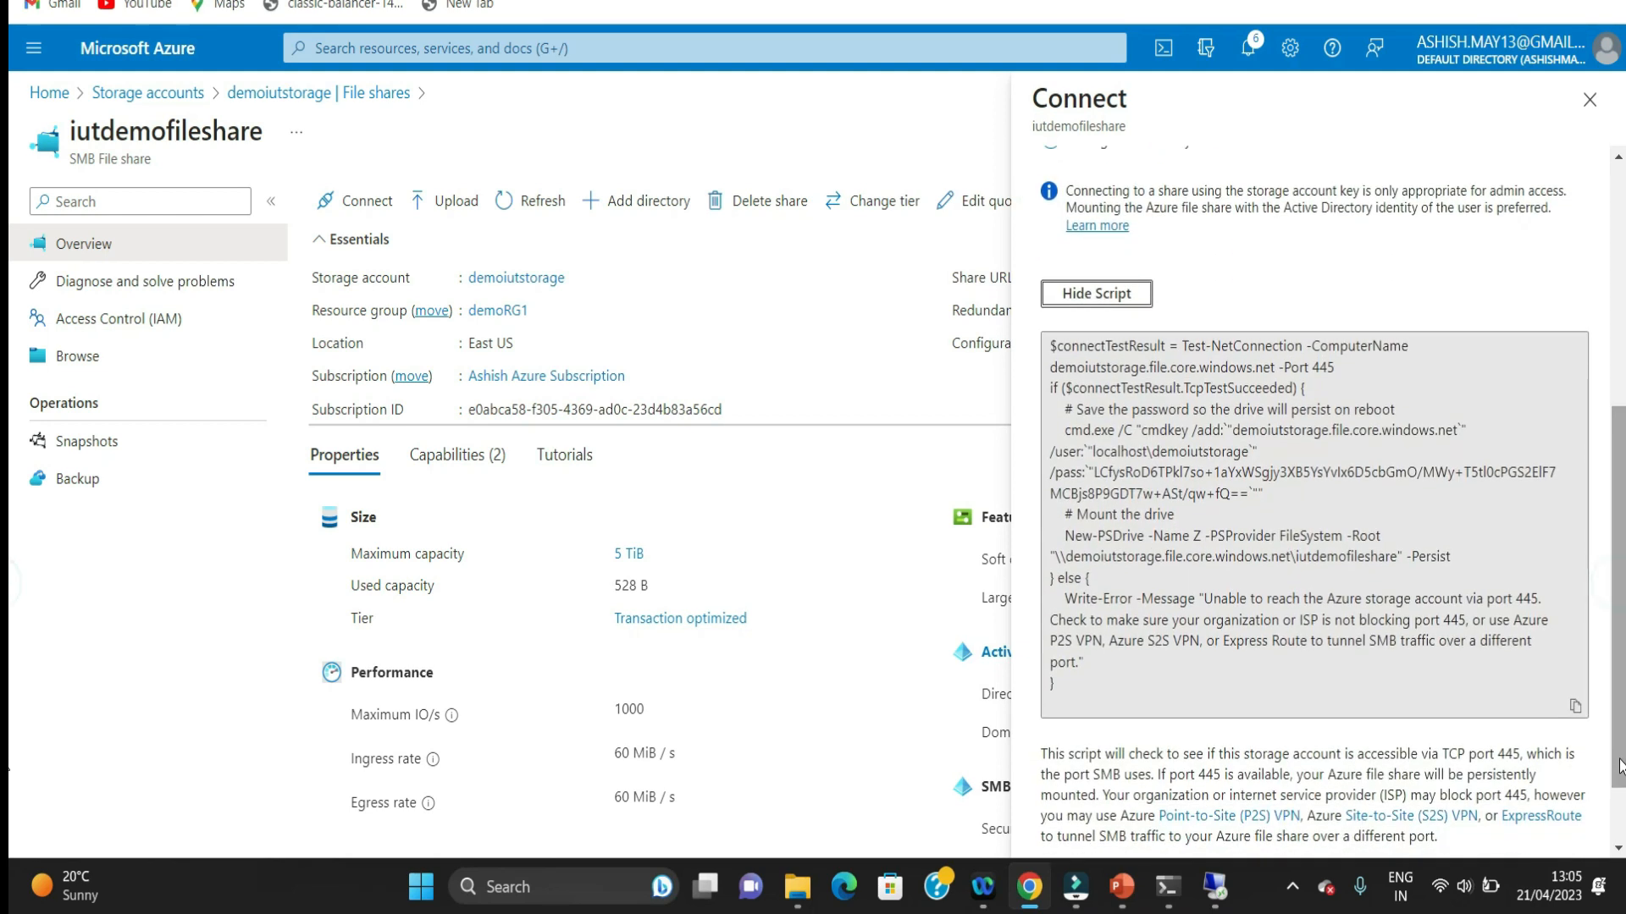
click(1575, 706)
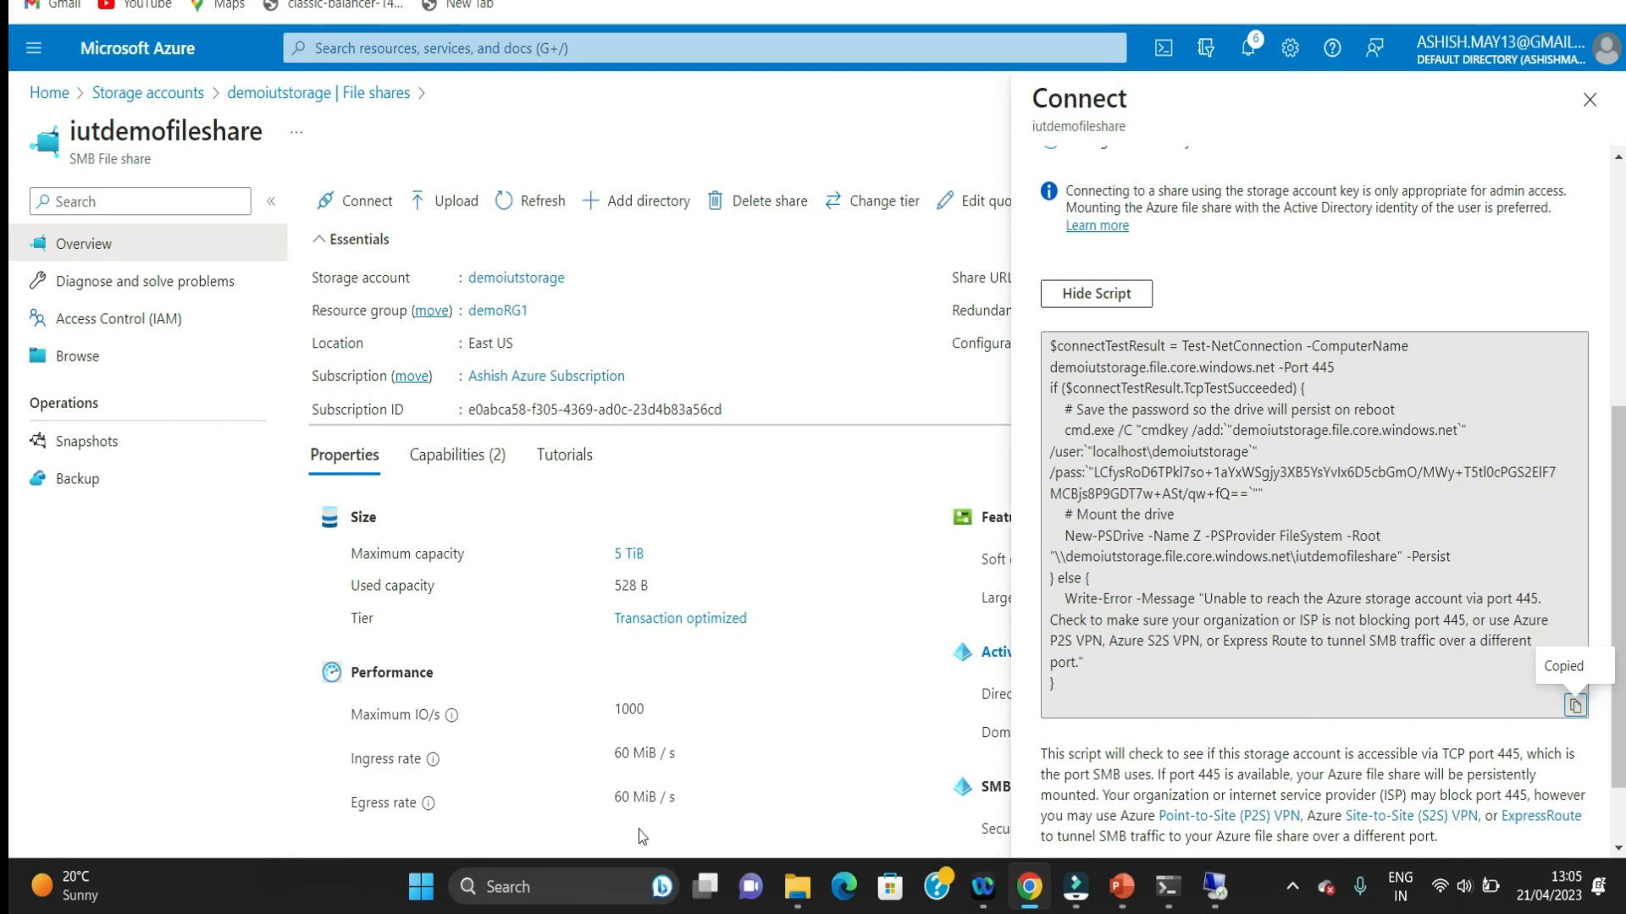
Step: Open Notepad and paste the copied mount script, including its storage account key, into a blank document
click(547, 887)
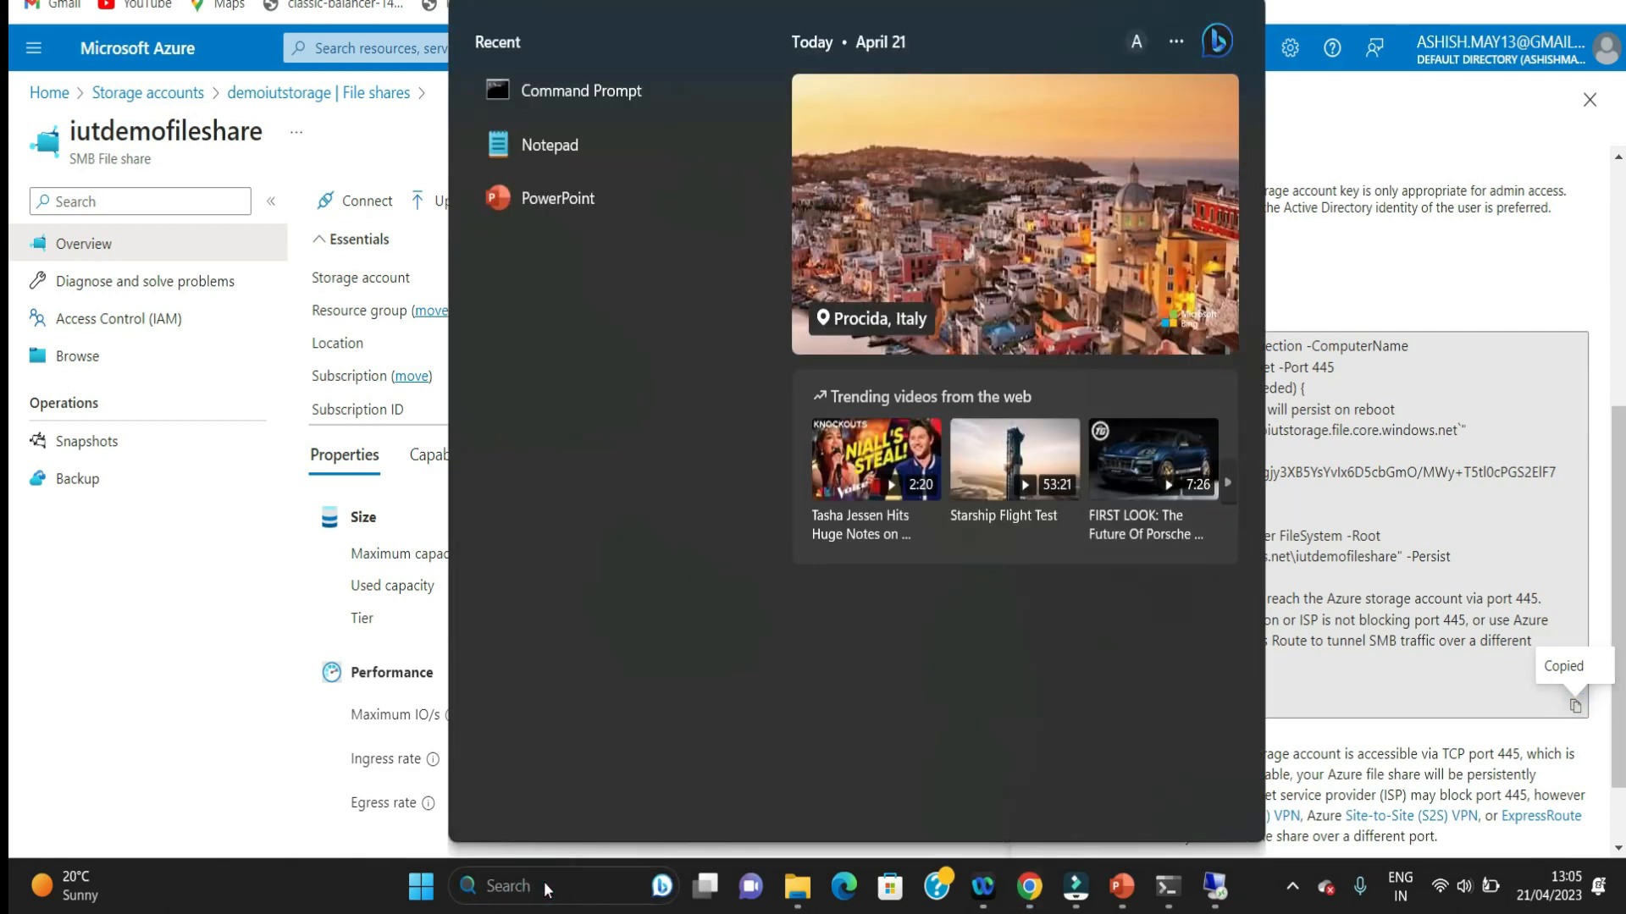
text(note)
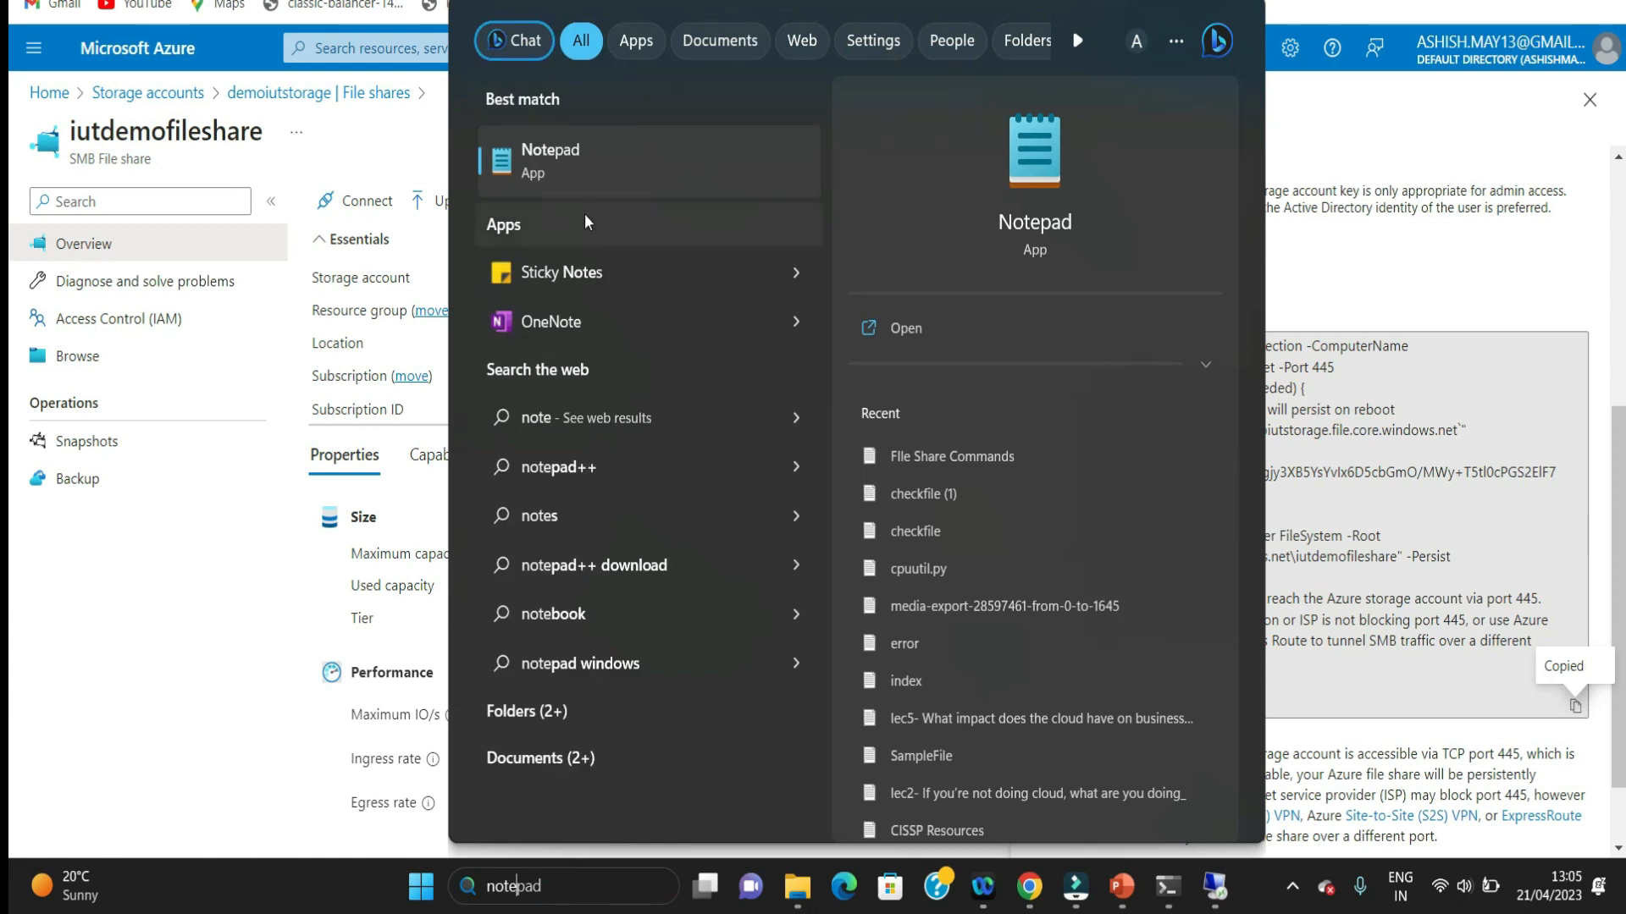
key(Return)
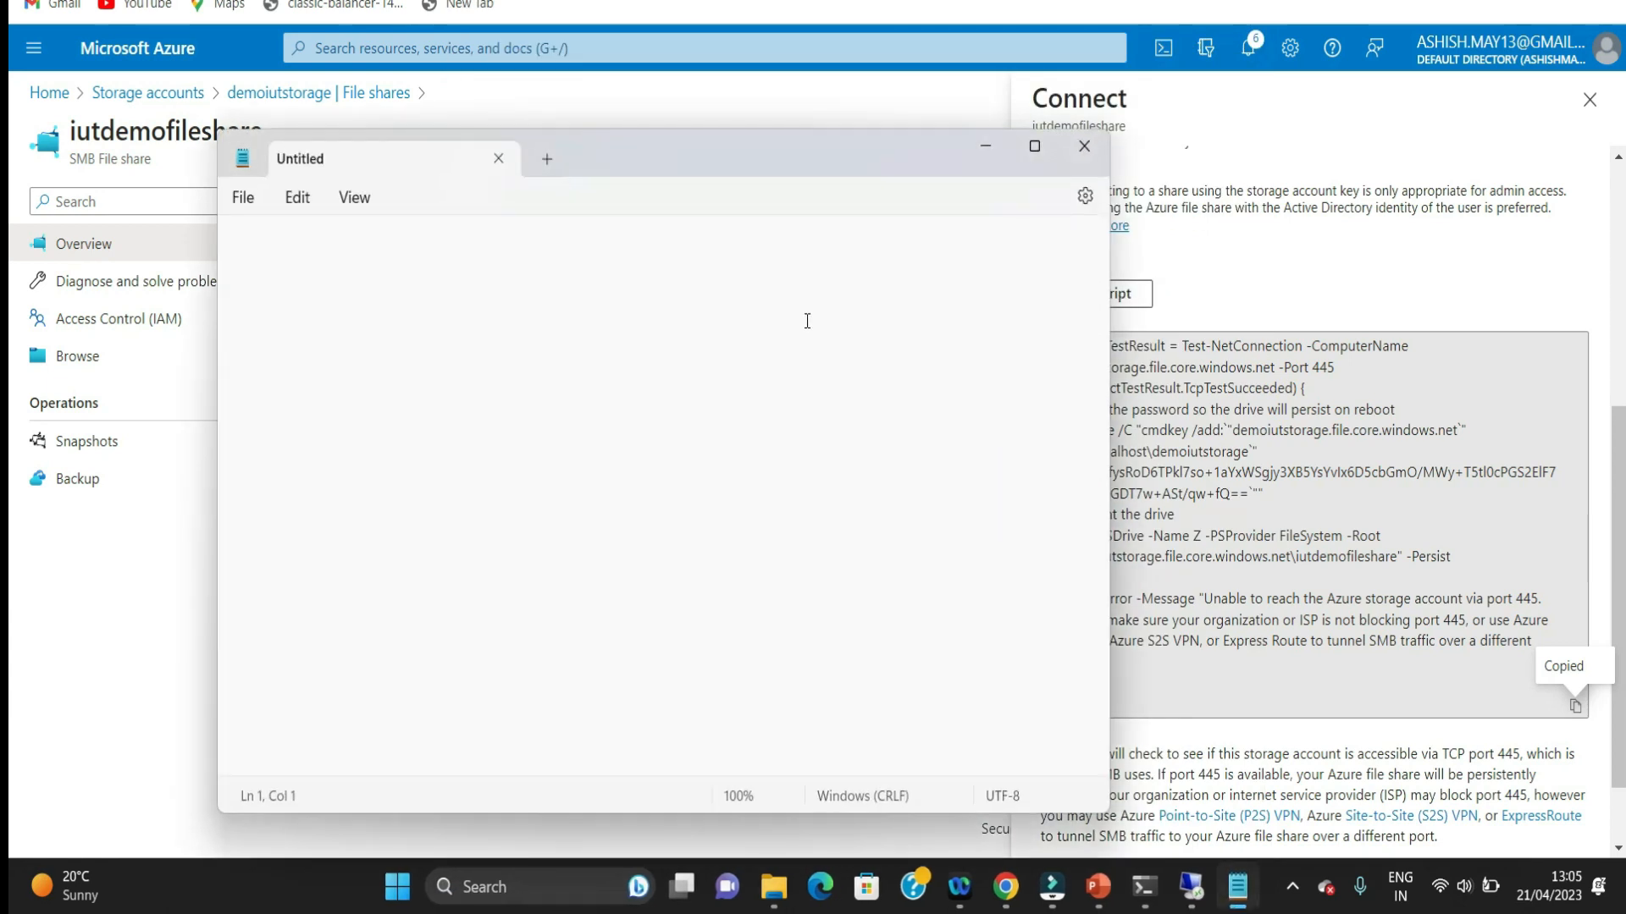
key(ctrl+v)
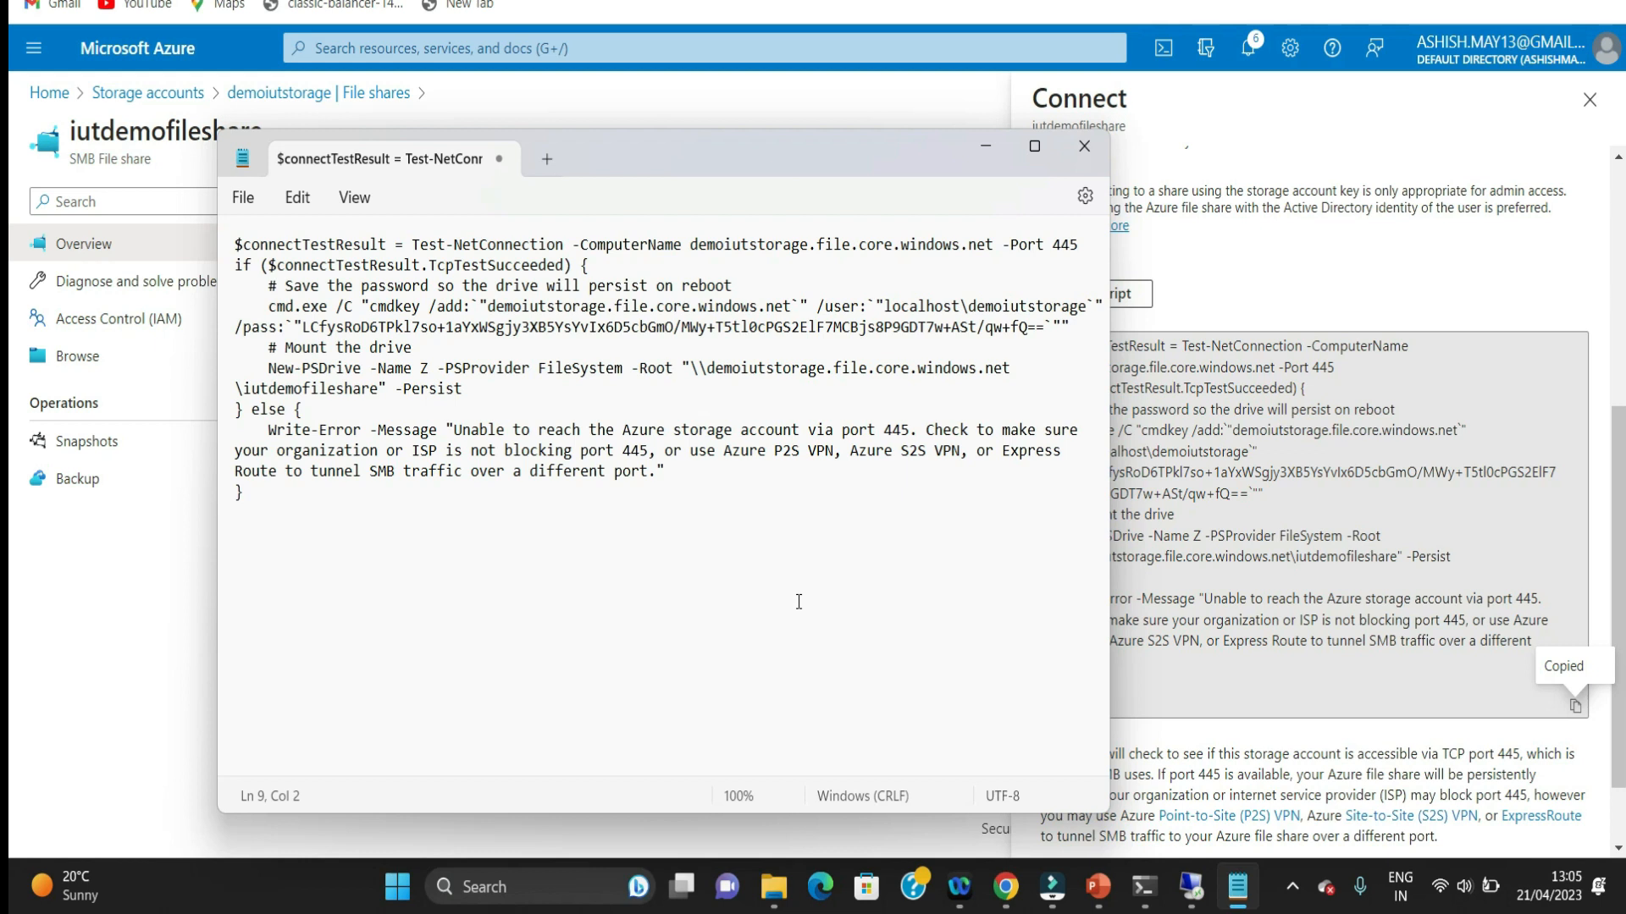
Step: Copy the user entry from the script to a new line below it and trim it to "user: localhost\demoiutstorage"
drag(819, 305, 793, 336)
drag(793, 336, 1091, 305)
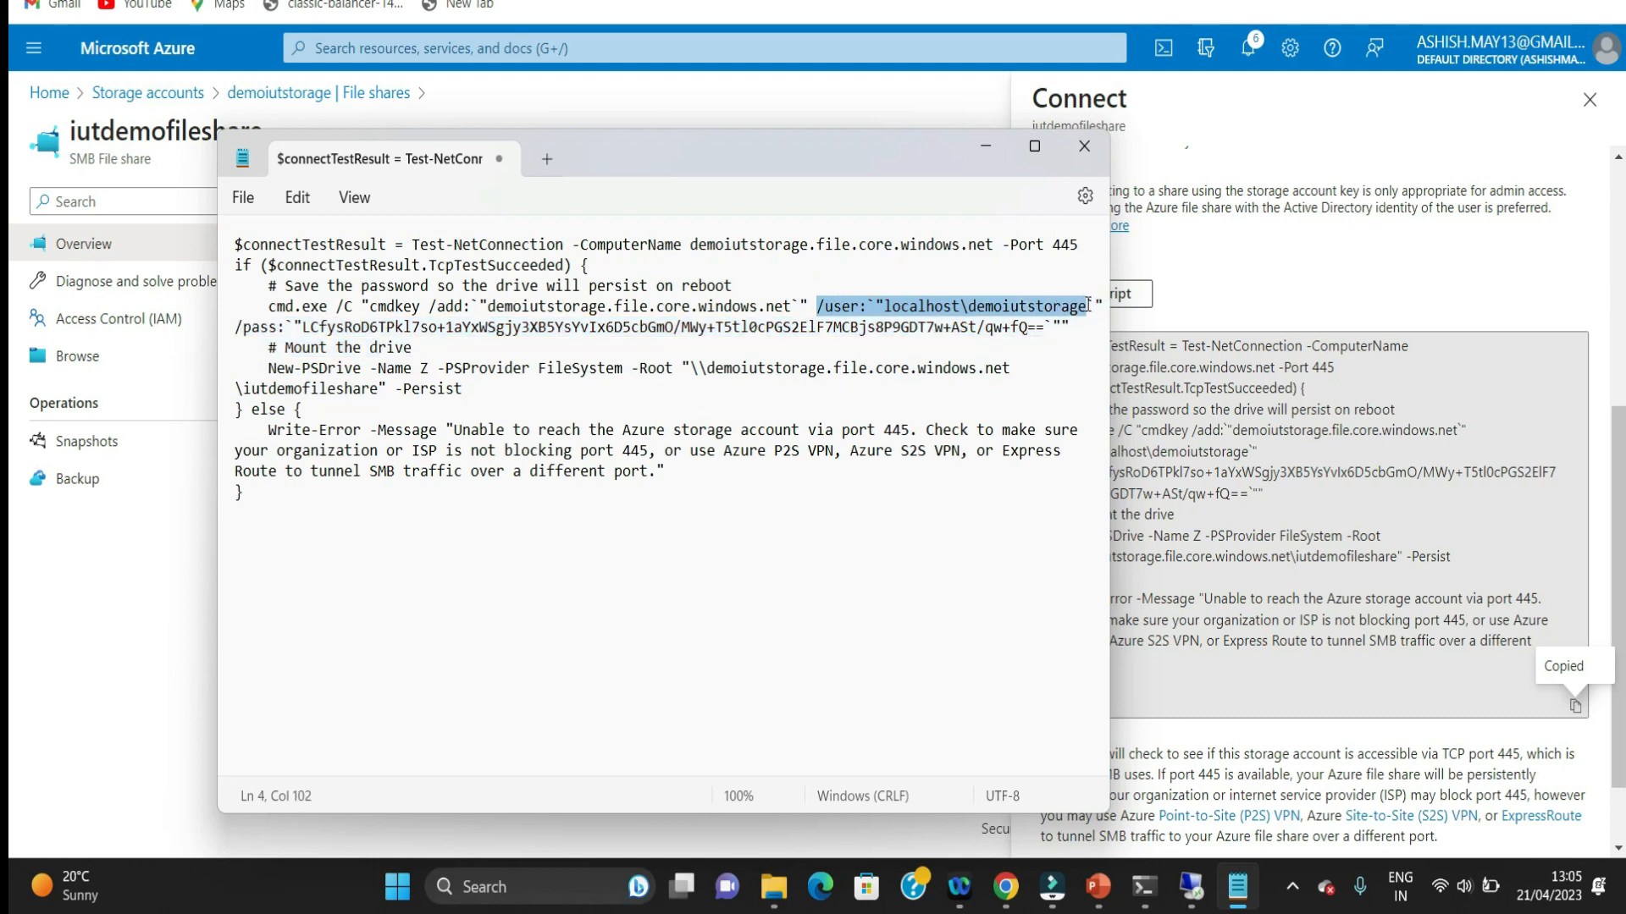
click(392, 542)
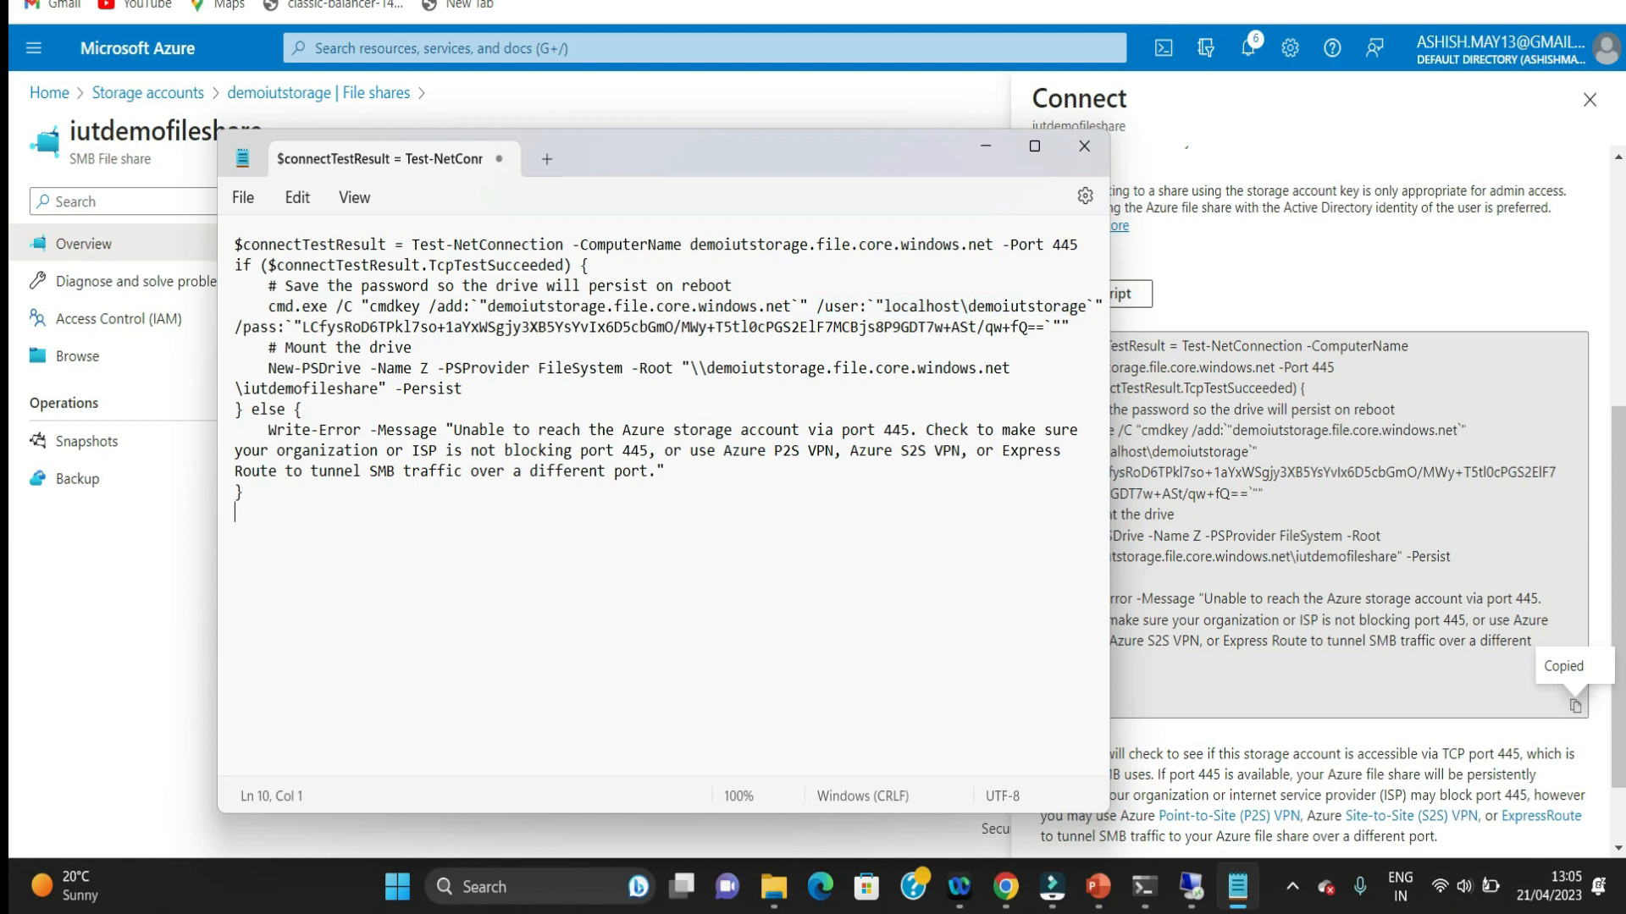
key(Return)
key(ctrl+v)
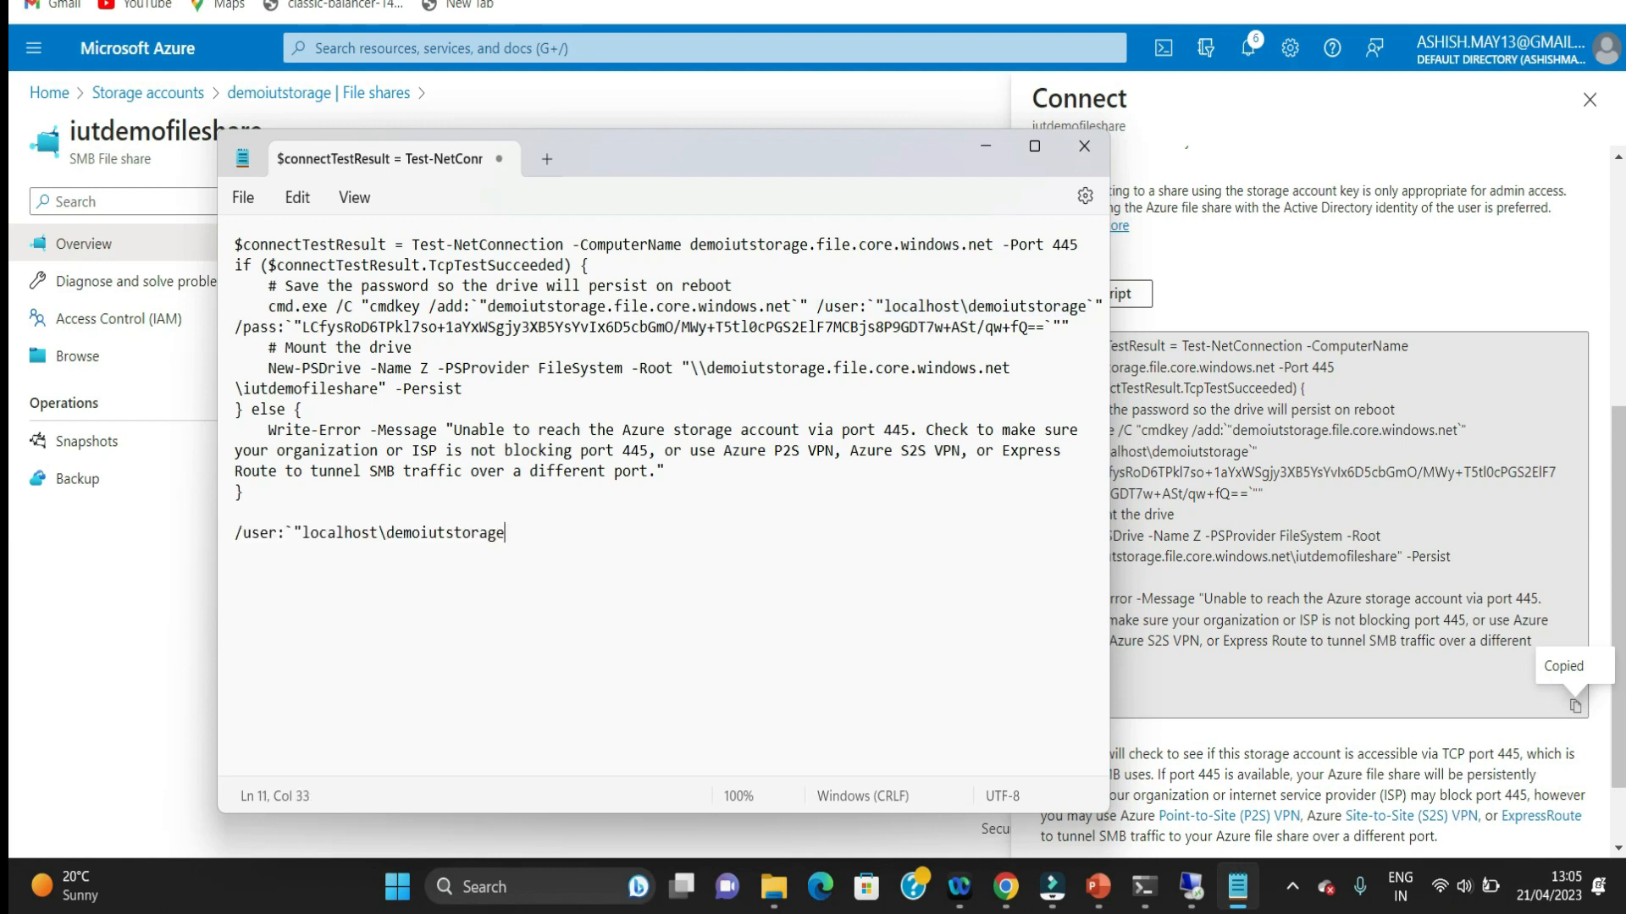
click(239, 540)
key(BackSpace)
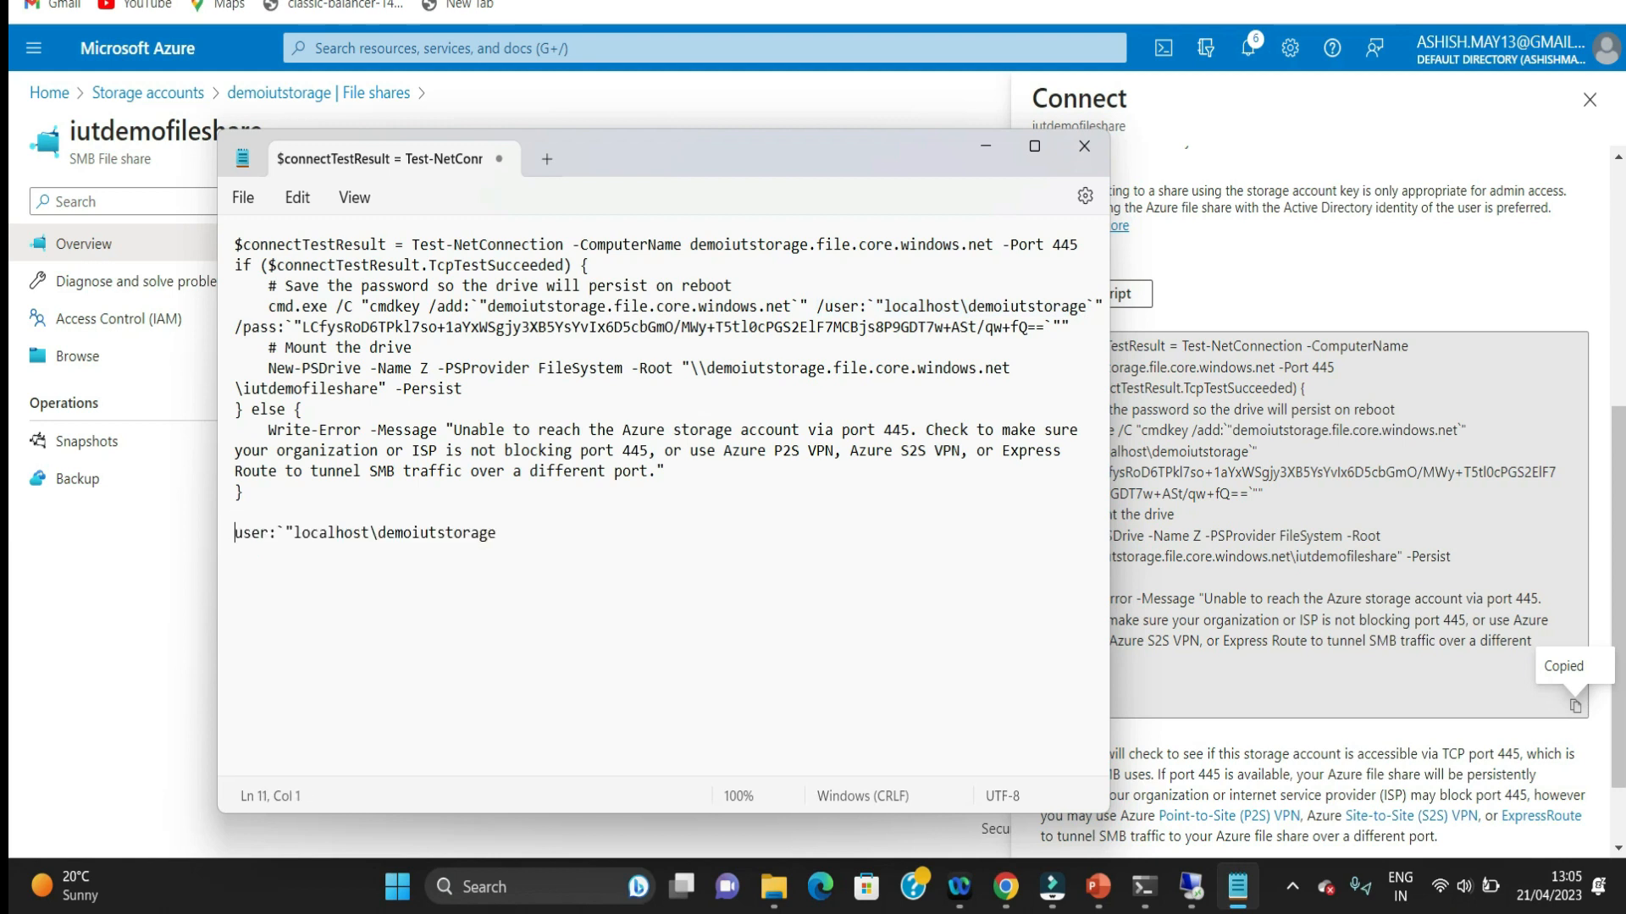
click(294, 534)
key(BackSpace)
key(BackSpace)
Step: Copy the script's pass entry with the storage account key below the user line and remove the extra quote characters
drag(303, 326, 1045, 326)
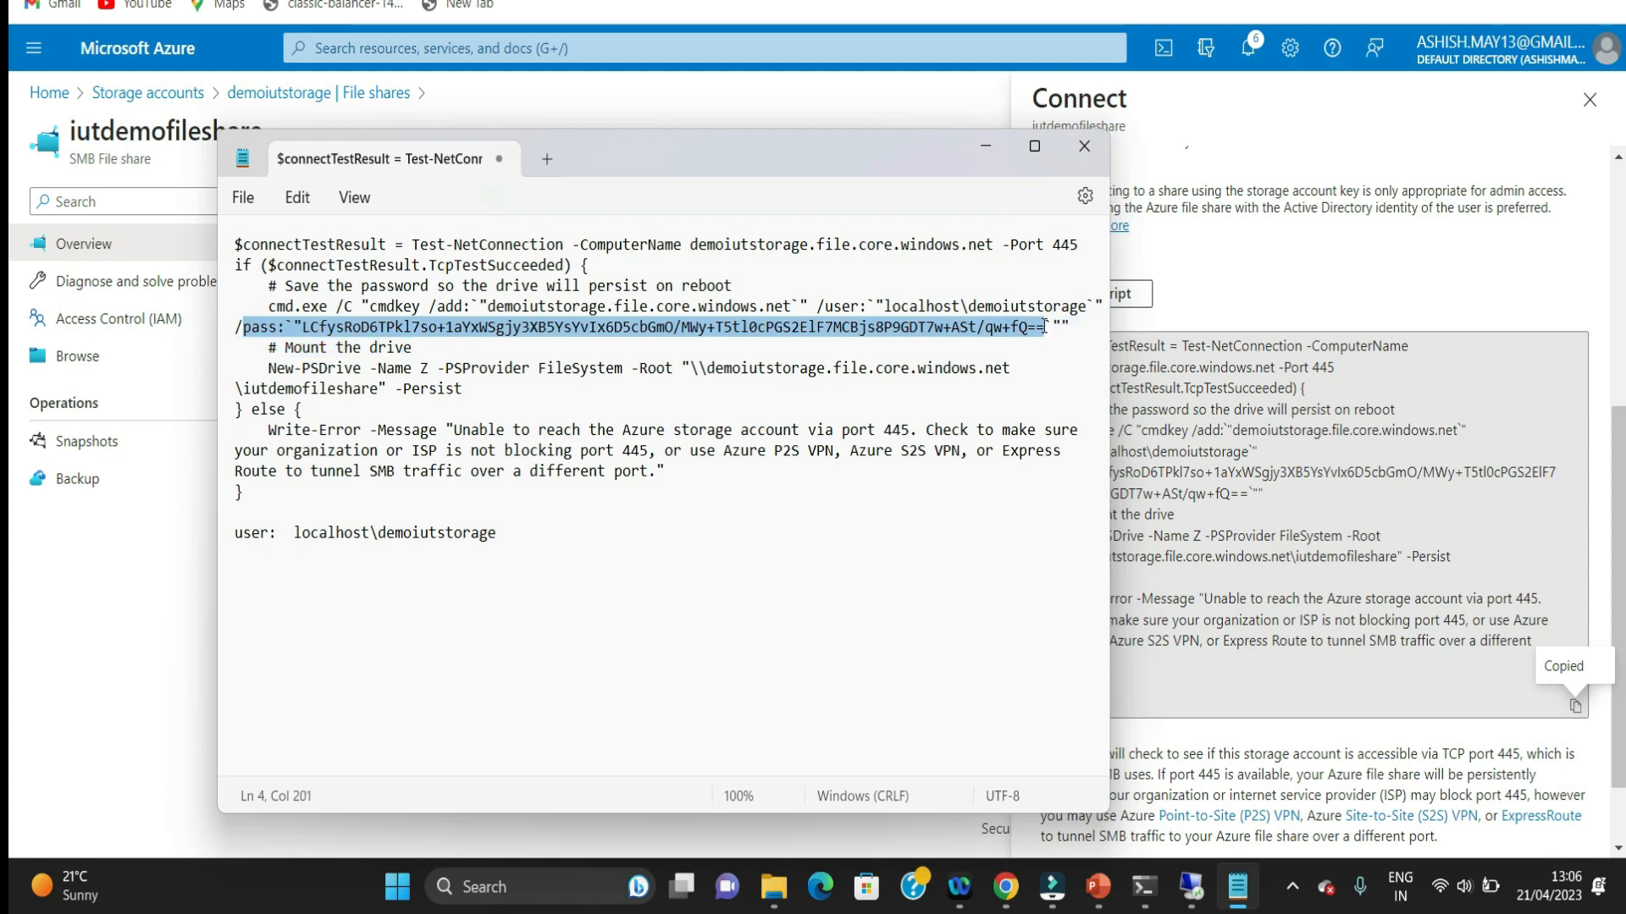
click(505, 539)
key(Return)
key(ctrl+v)
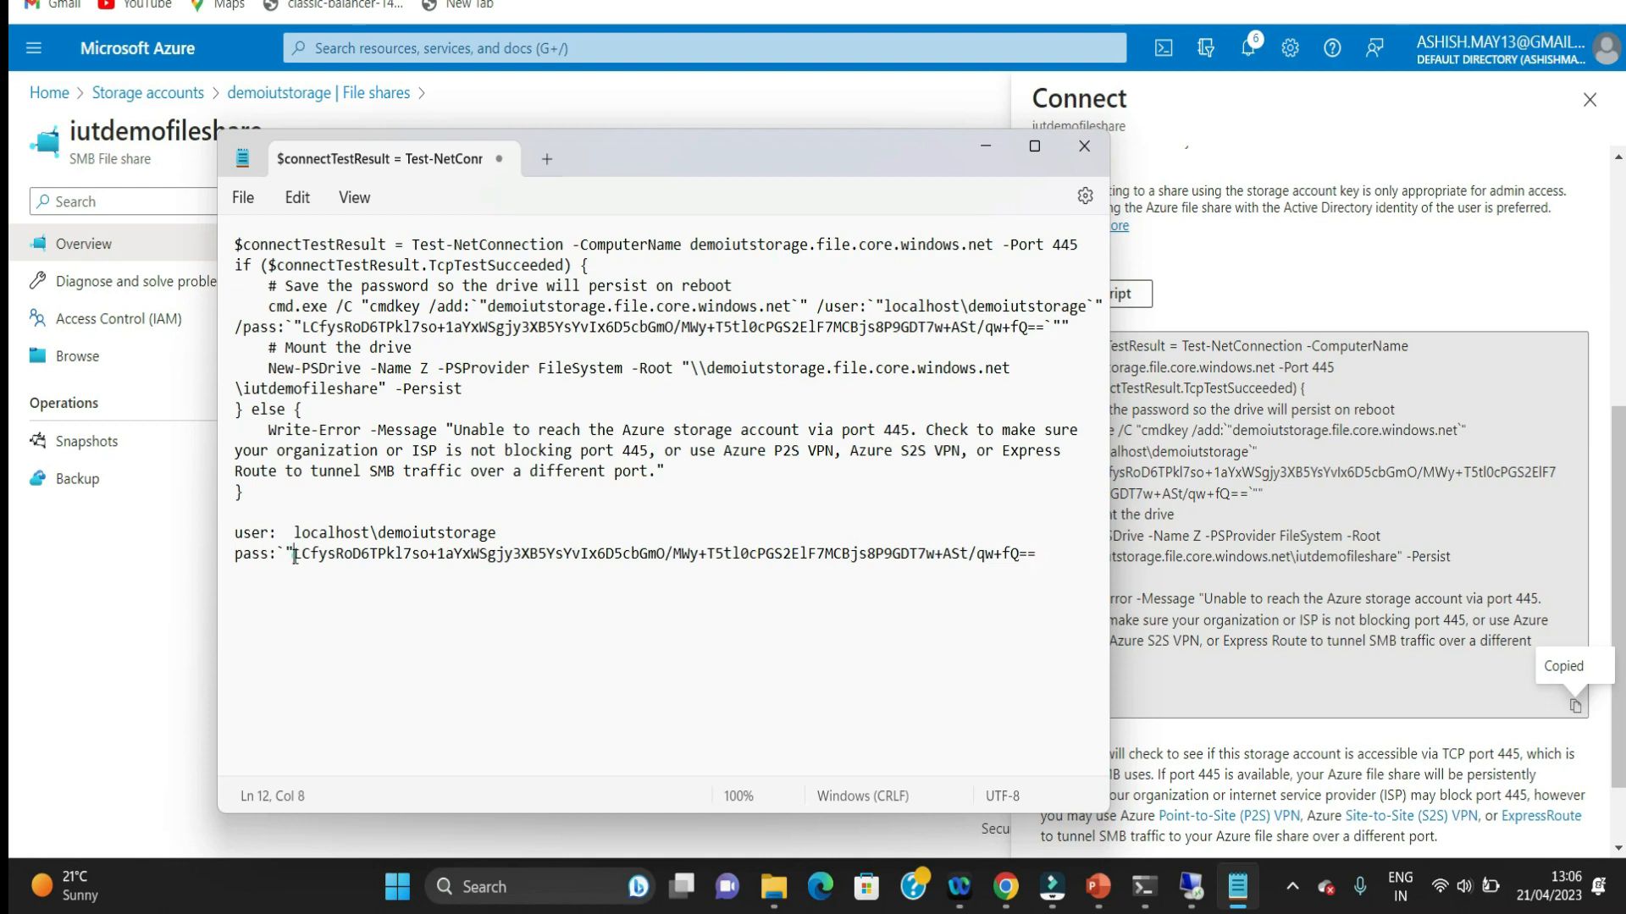
key(BackSpace)
key(BackSpace)
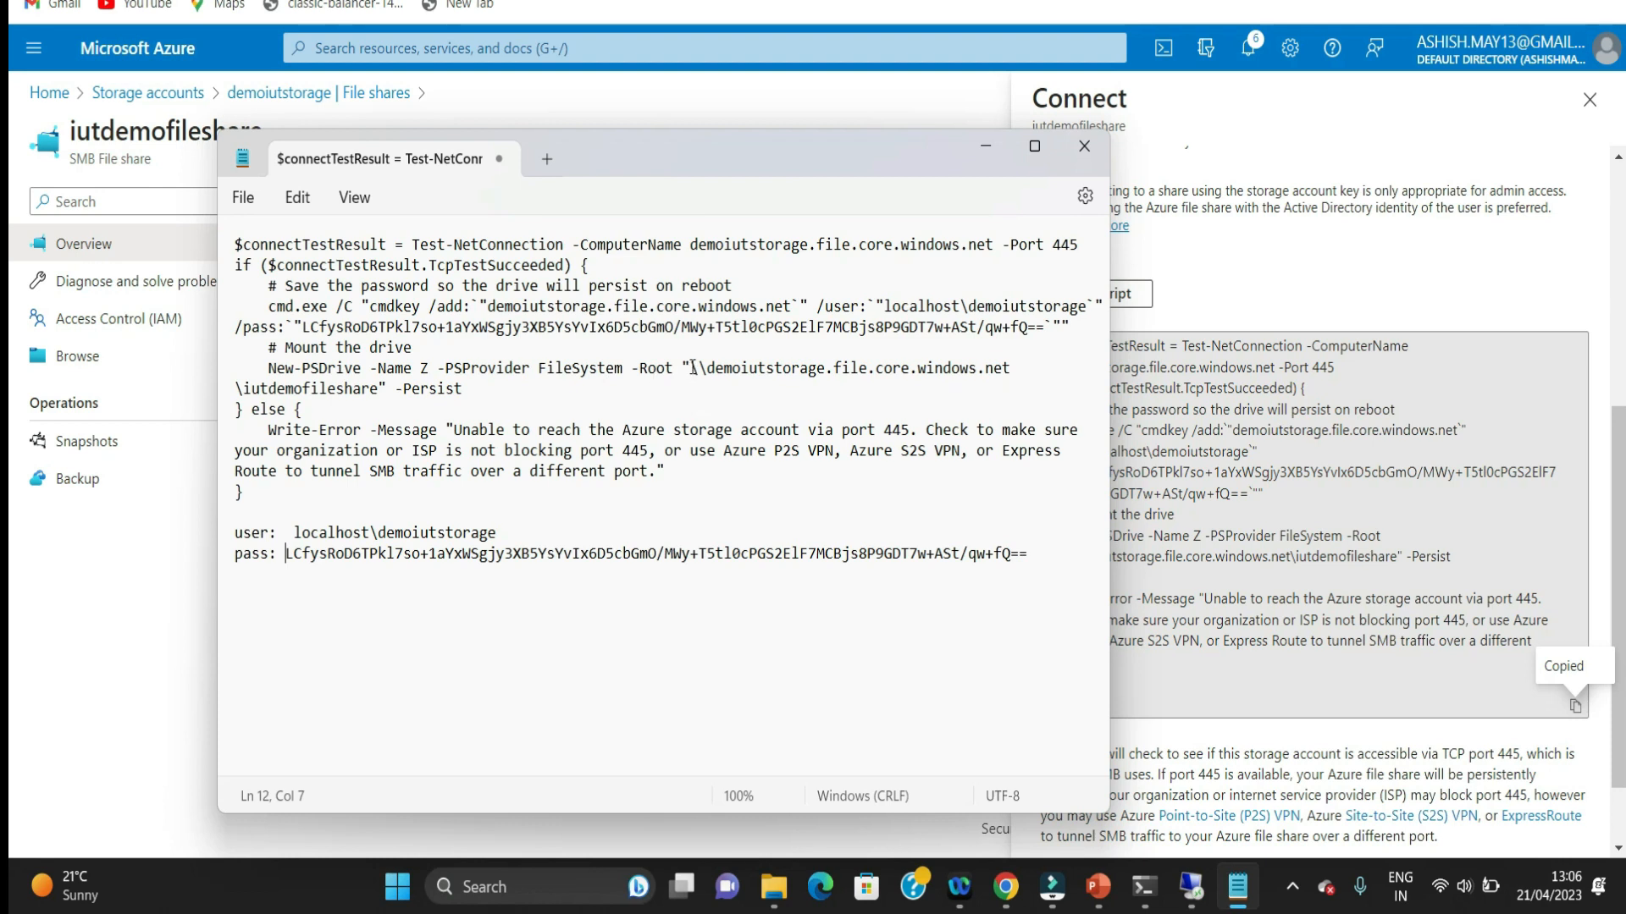
Step: Add a line reading "folder : \\demoiutstorage.file.core.windows.net\iutdemofileshare" below the pass line, using the path from the script
drag(693, 367, 381, 388)
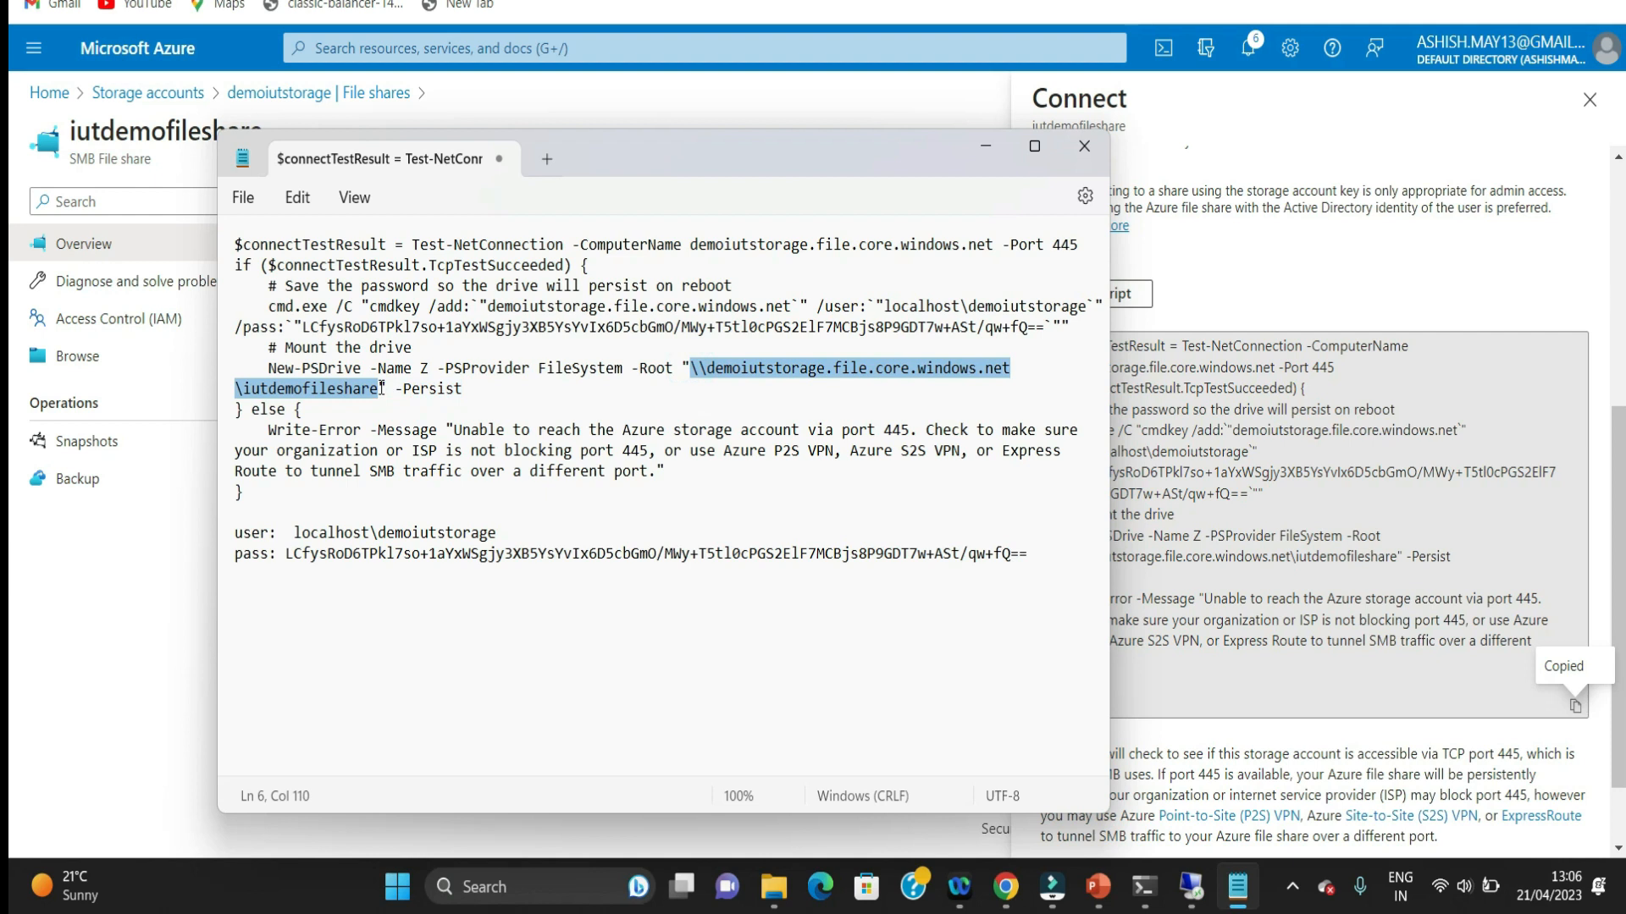
click(1059, 552)
key(Return)
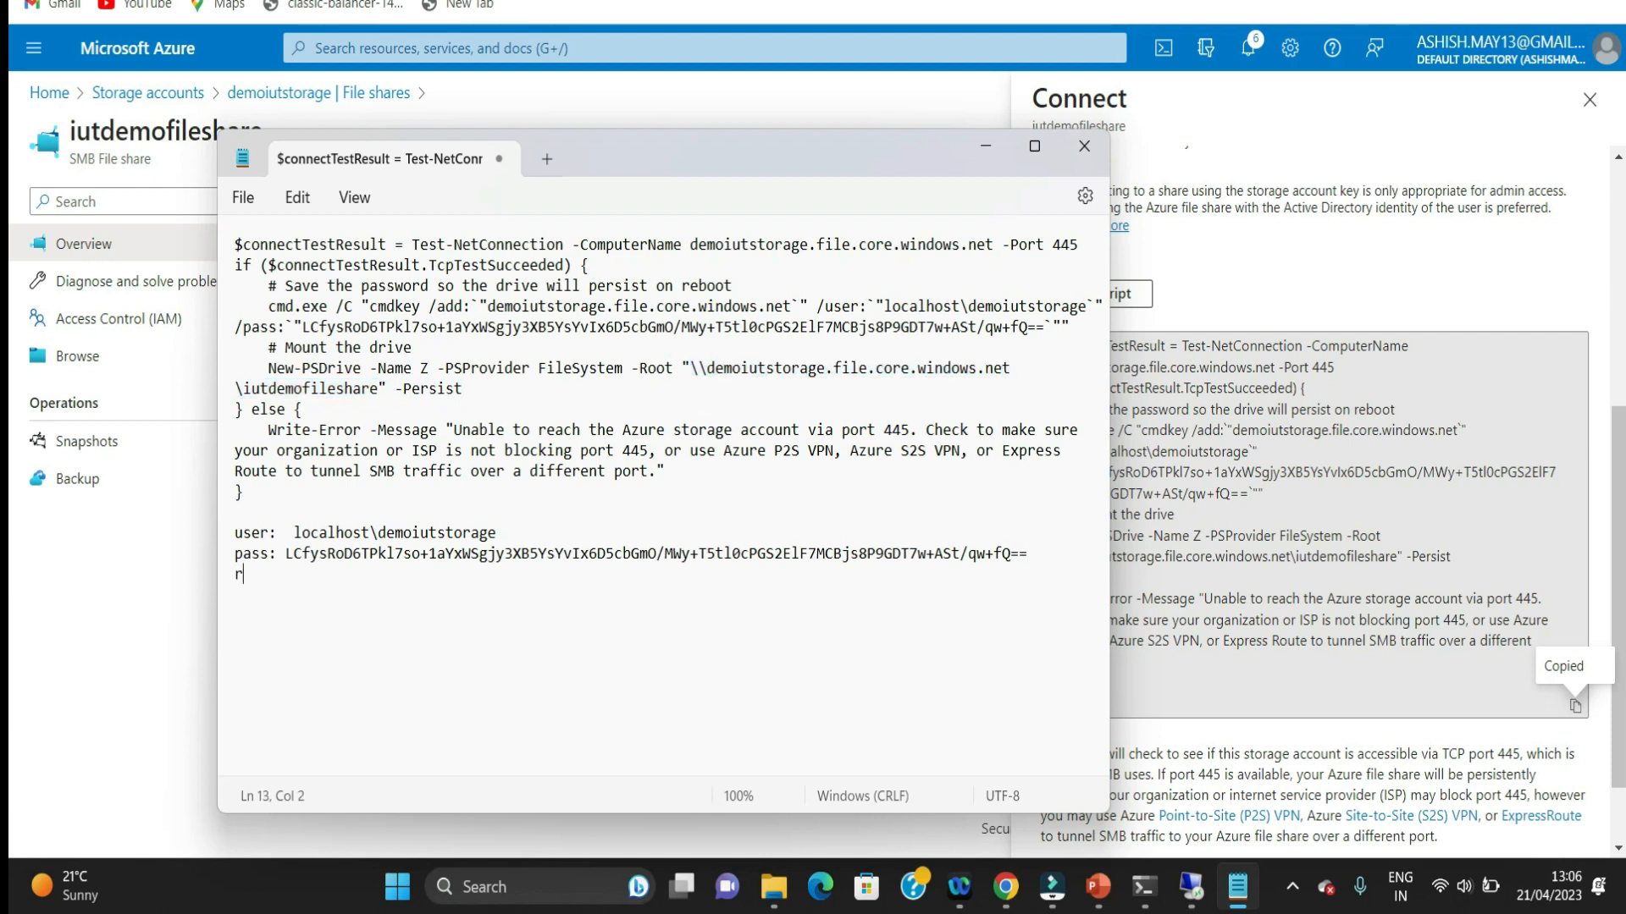
text(folder :)
key(ctrl+v)
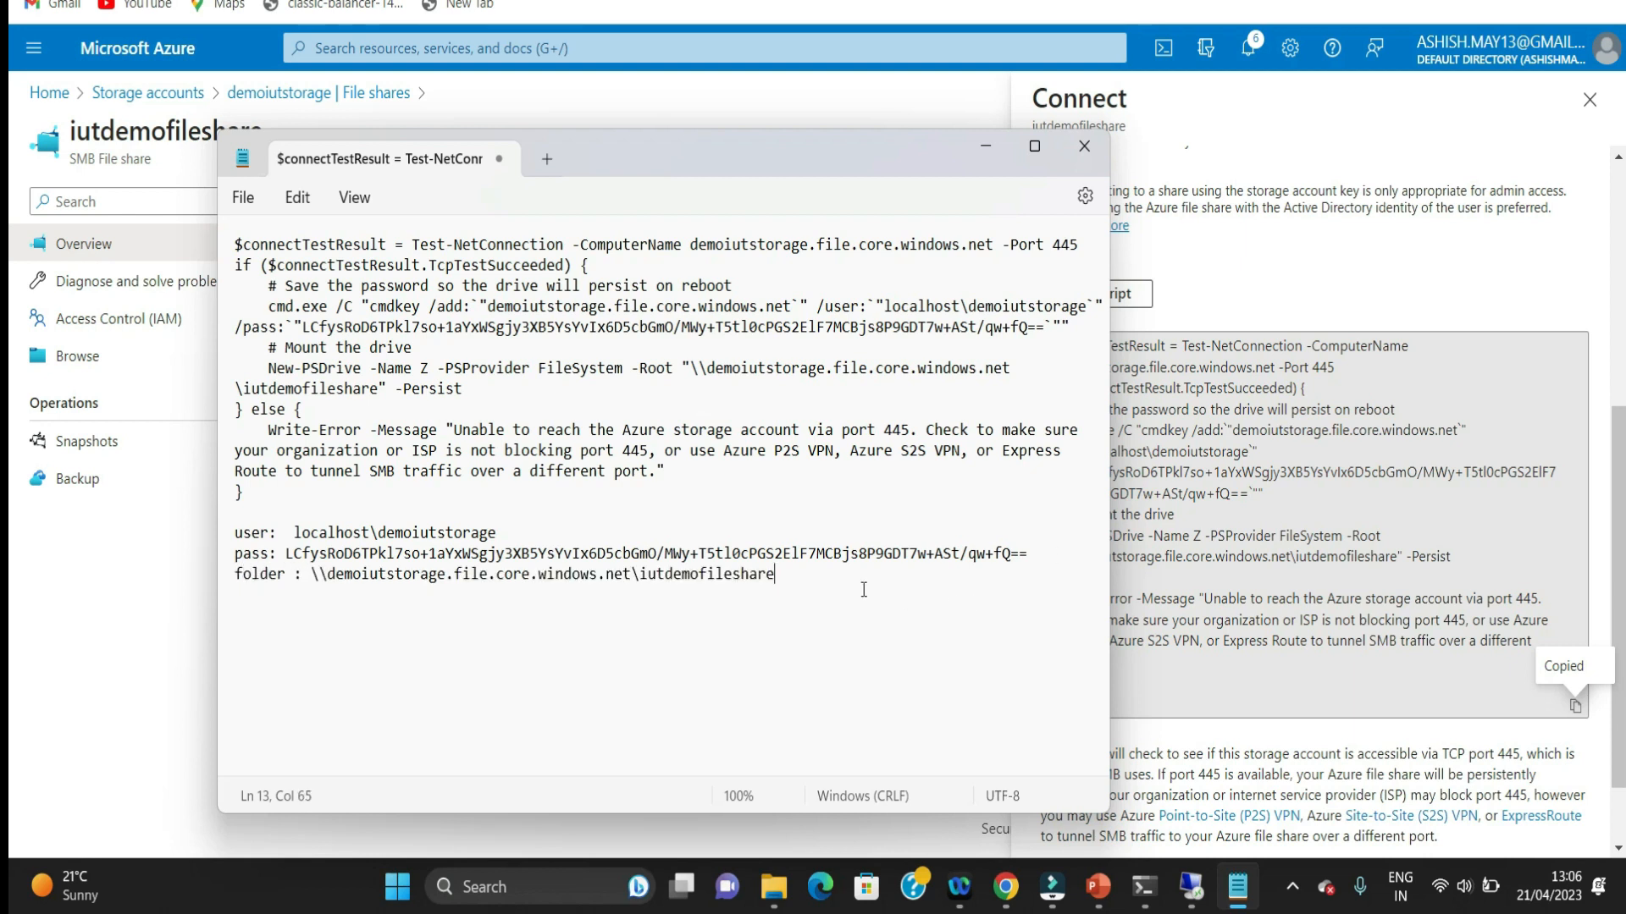
Step: Map drive Z: on the virtual machine to \\demoiutstorage.file.core.windows.net\iutdemofileshare, connecting with different credentials
drag(802, 576, 311, 583)
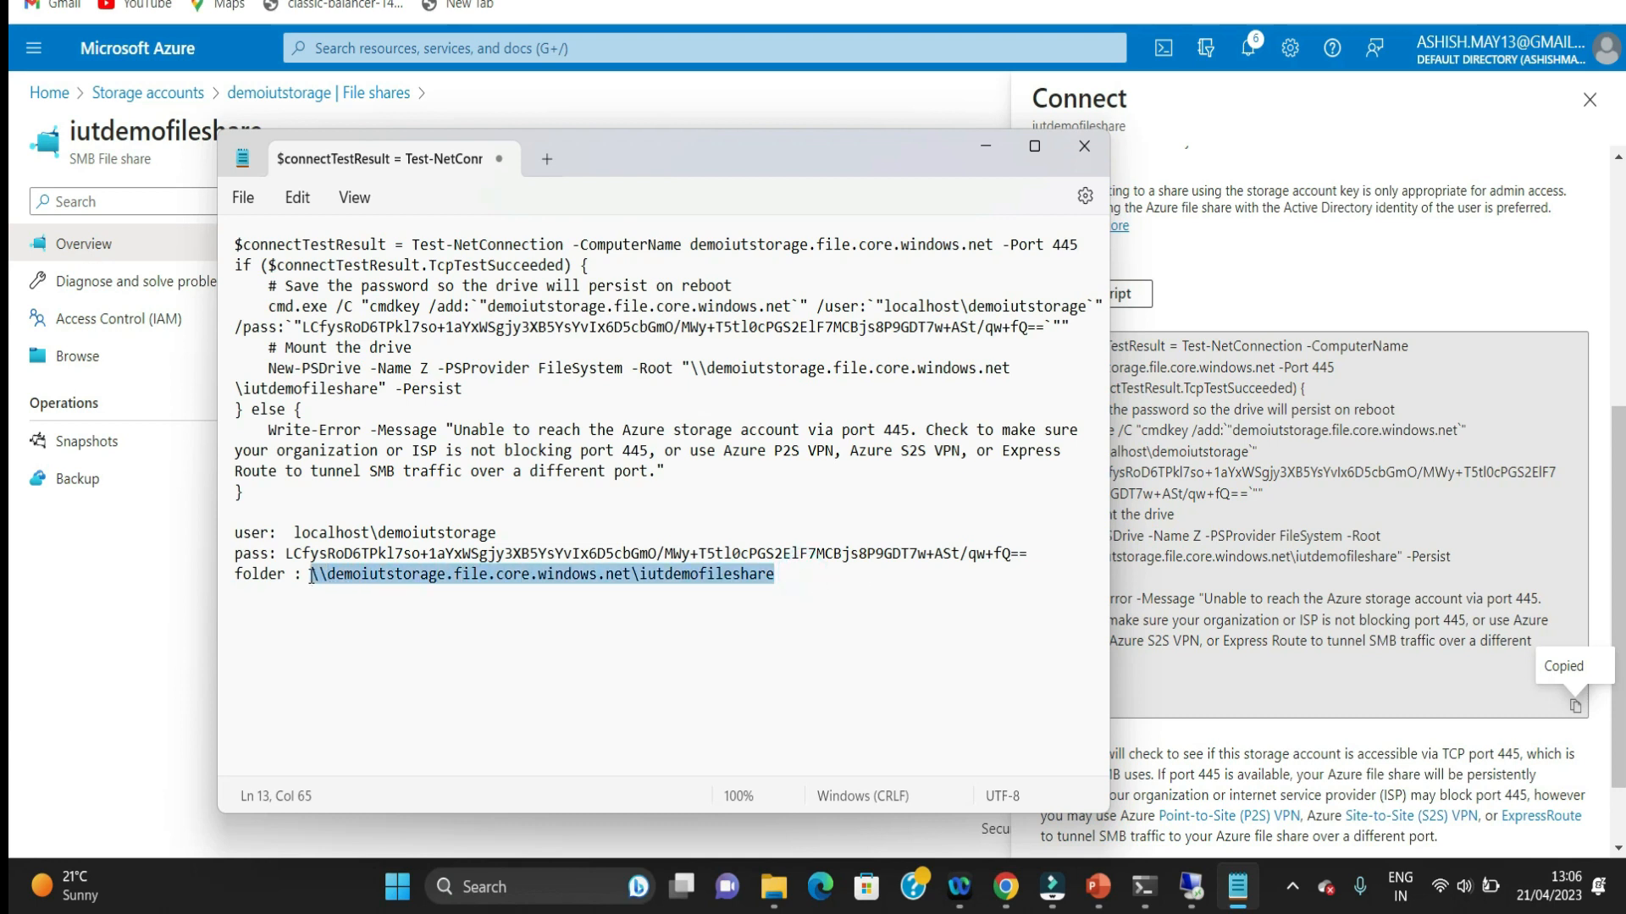
click(1191, 887)
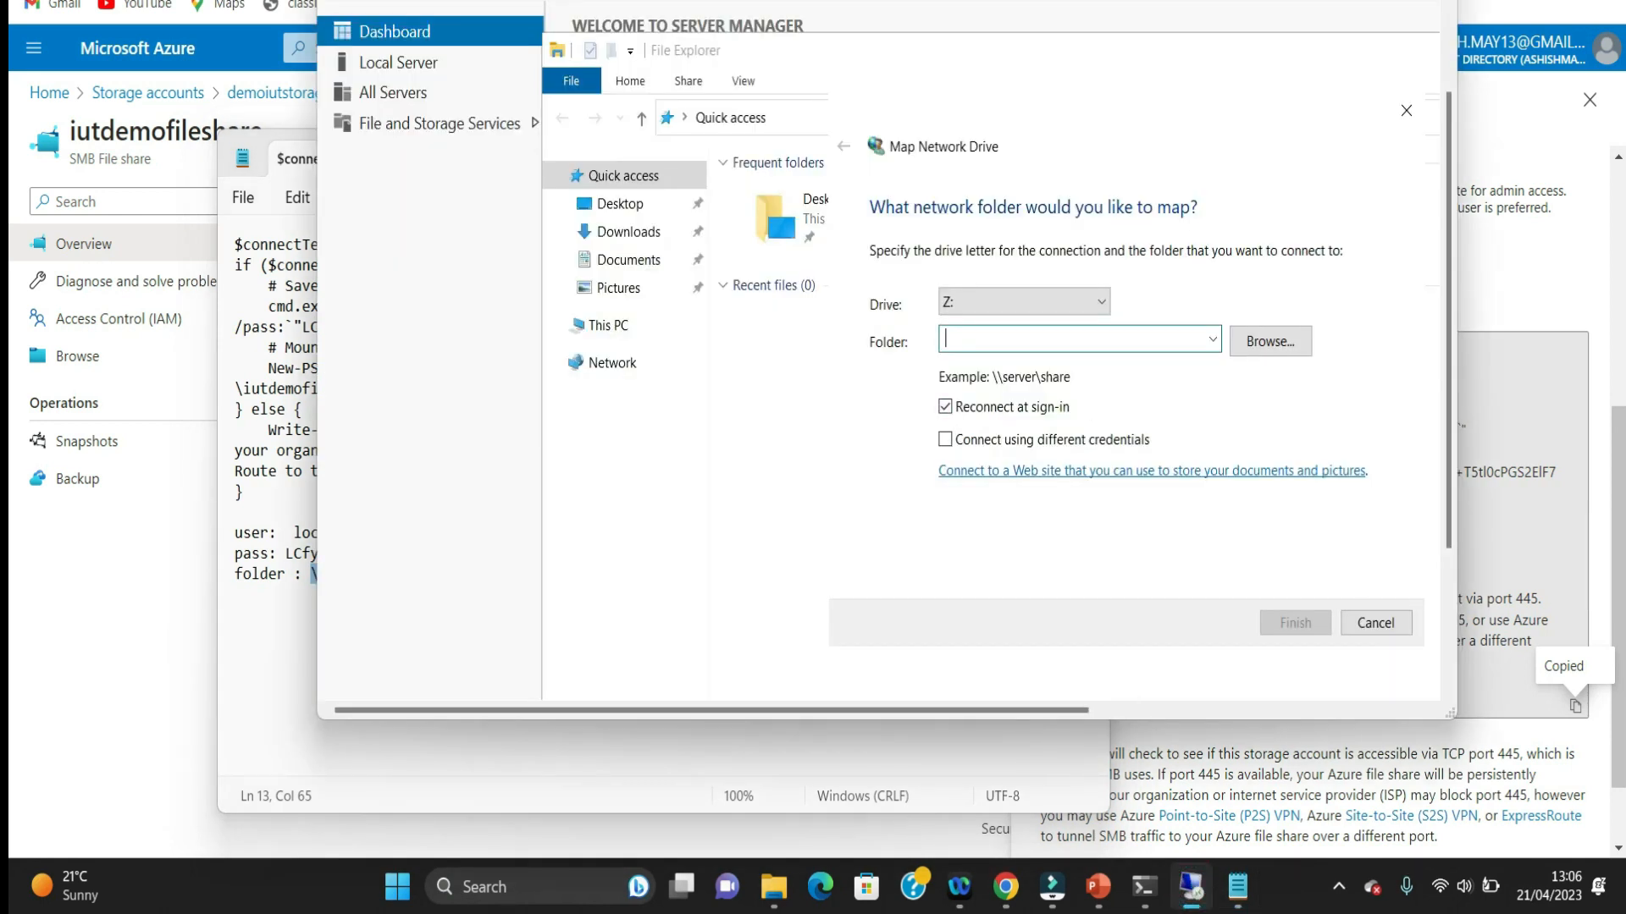
key(ctrl+v)
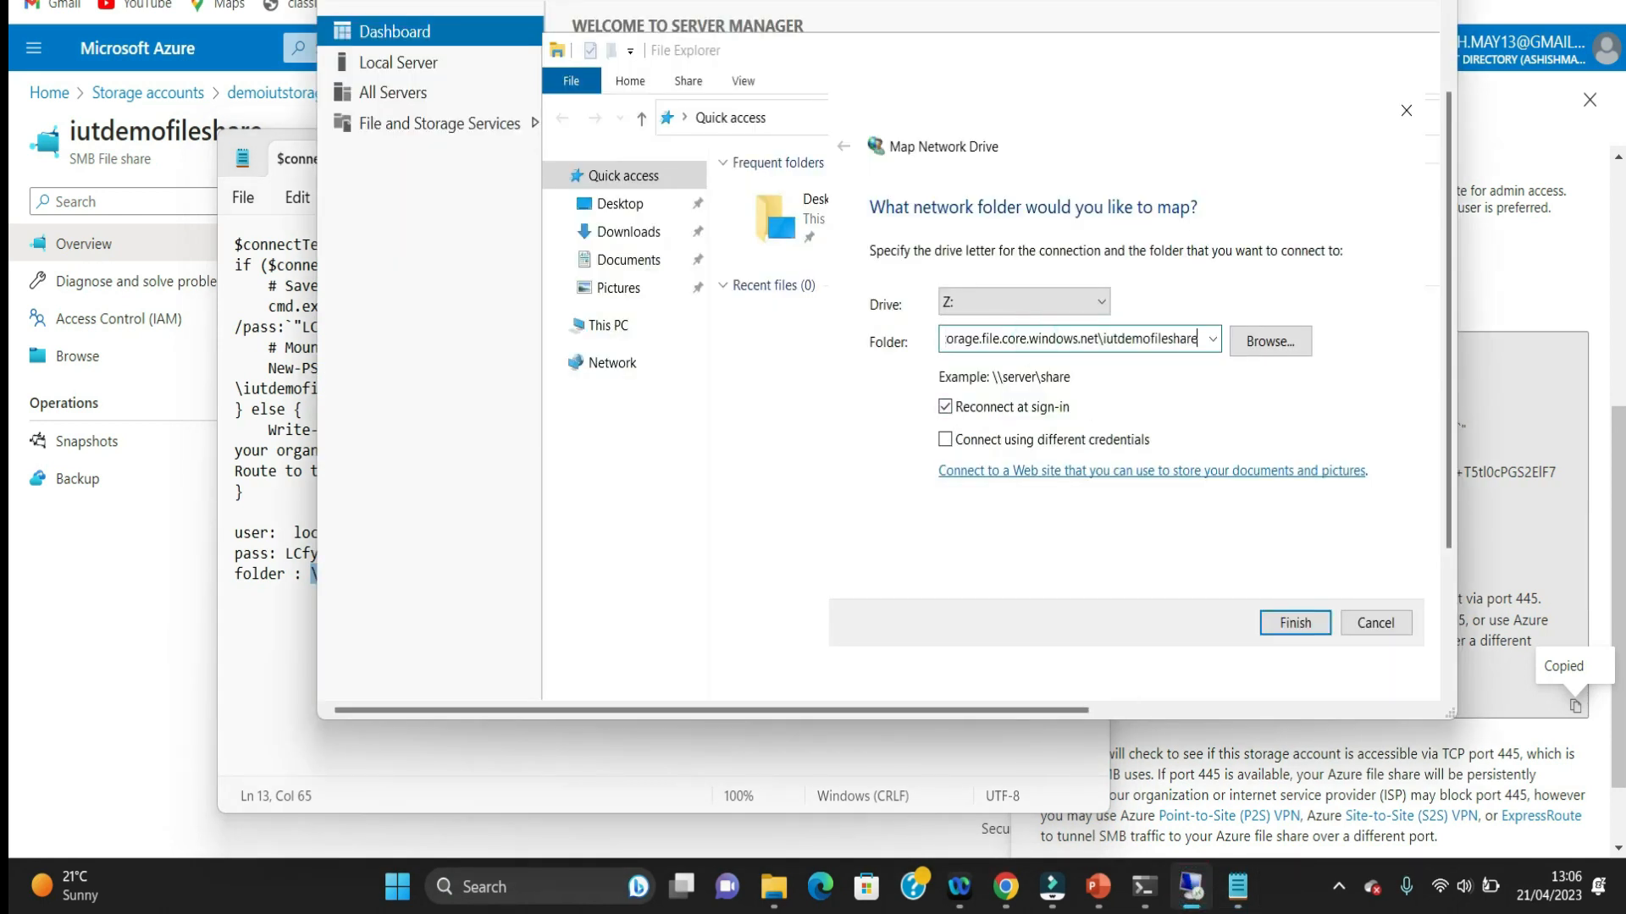
click(972, 444)
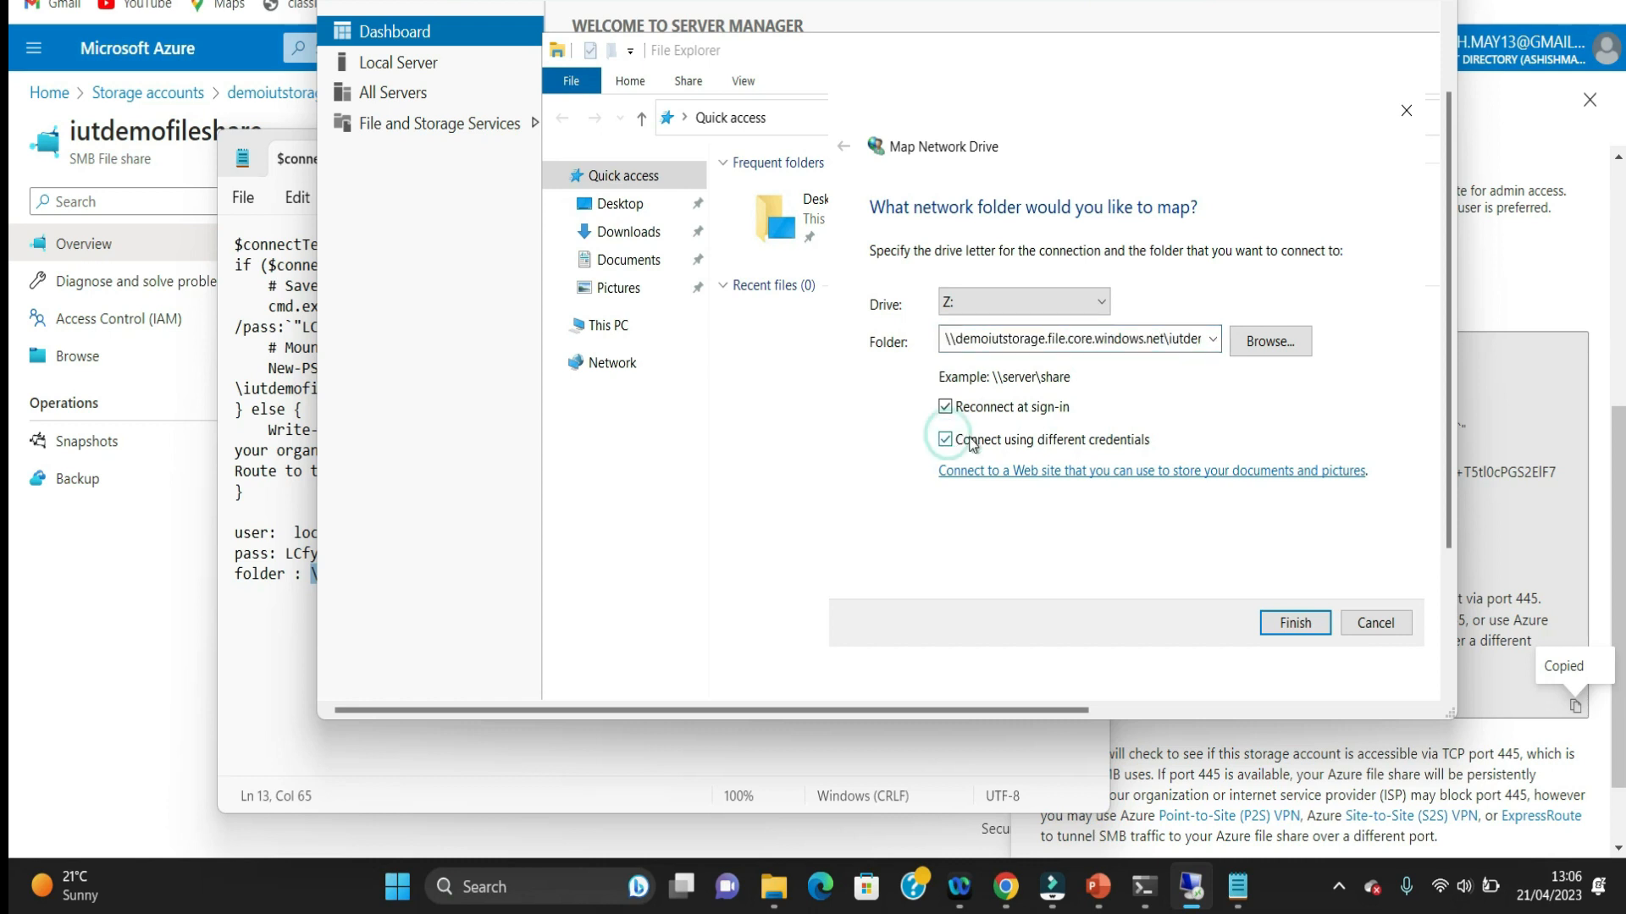
click(1294, 625)
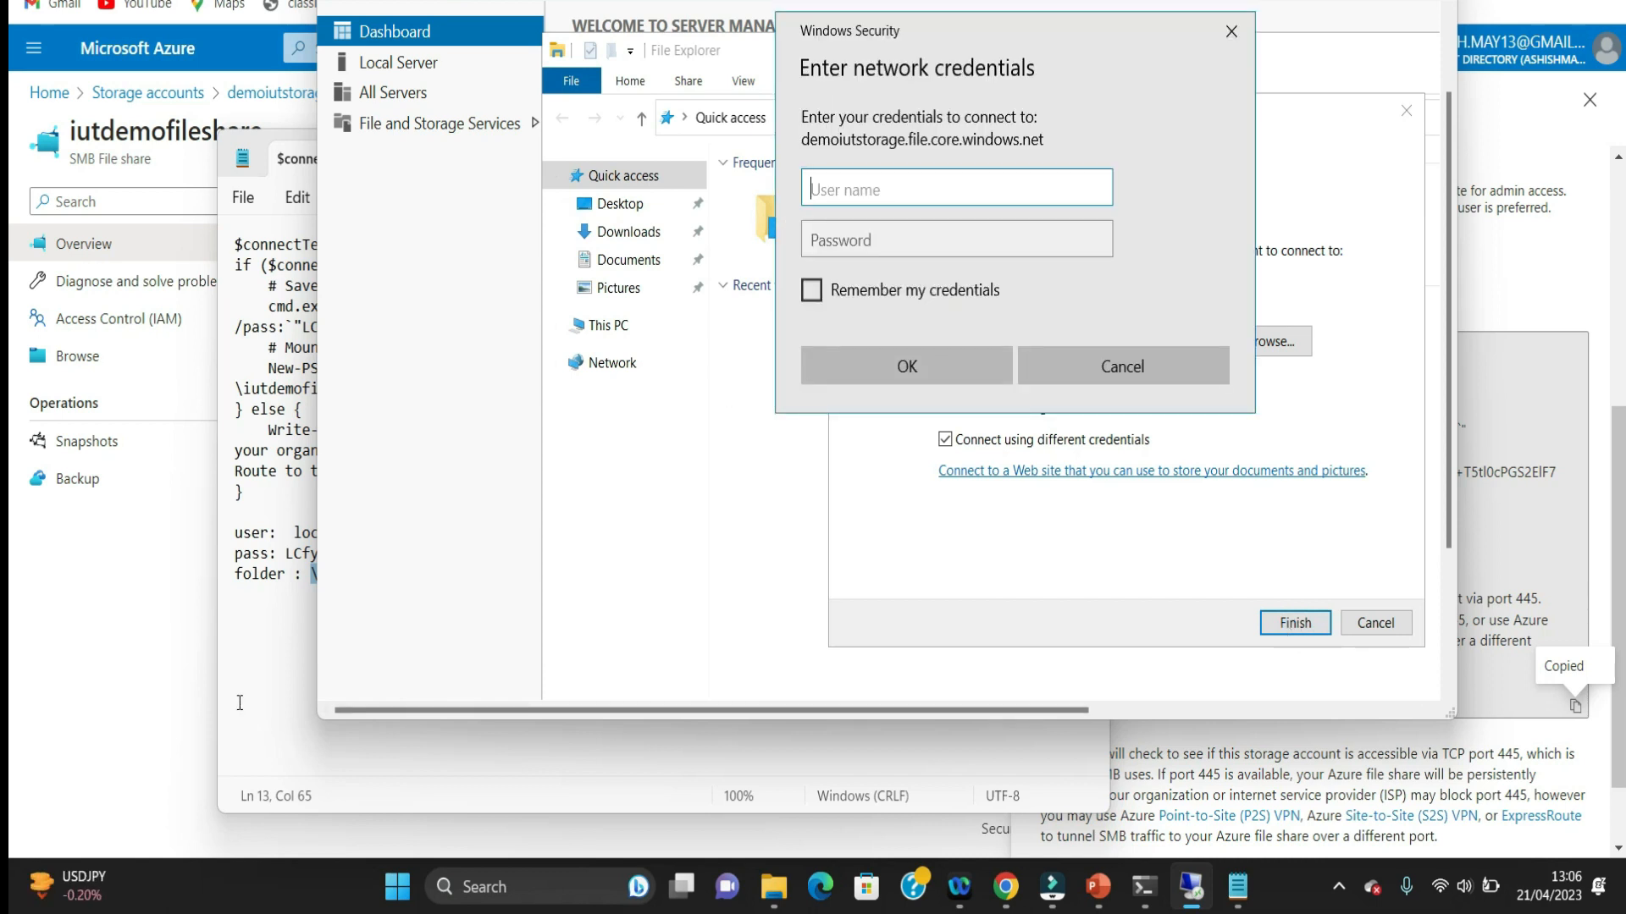
Step: Copy the user value from the Notepad notes and enter localhost\demoiutstorage as the network credentials' user name
click(246, 713)
drag(505, 533, 294, 532)
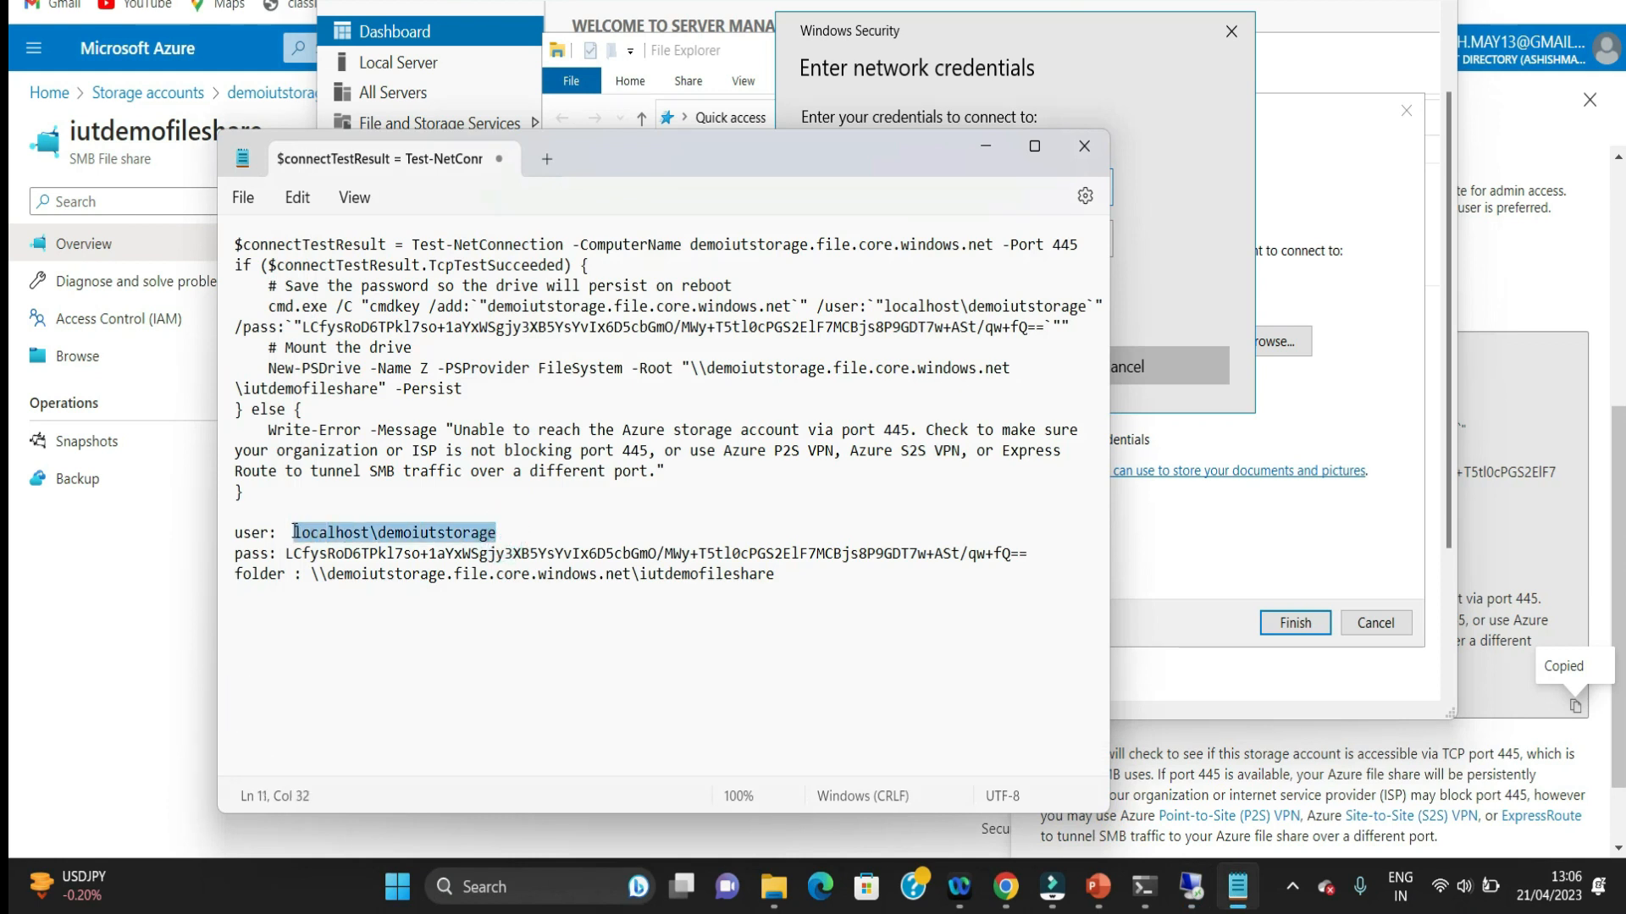
click(1198, 885)
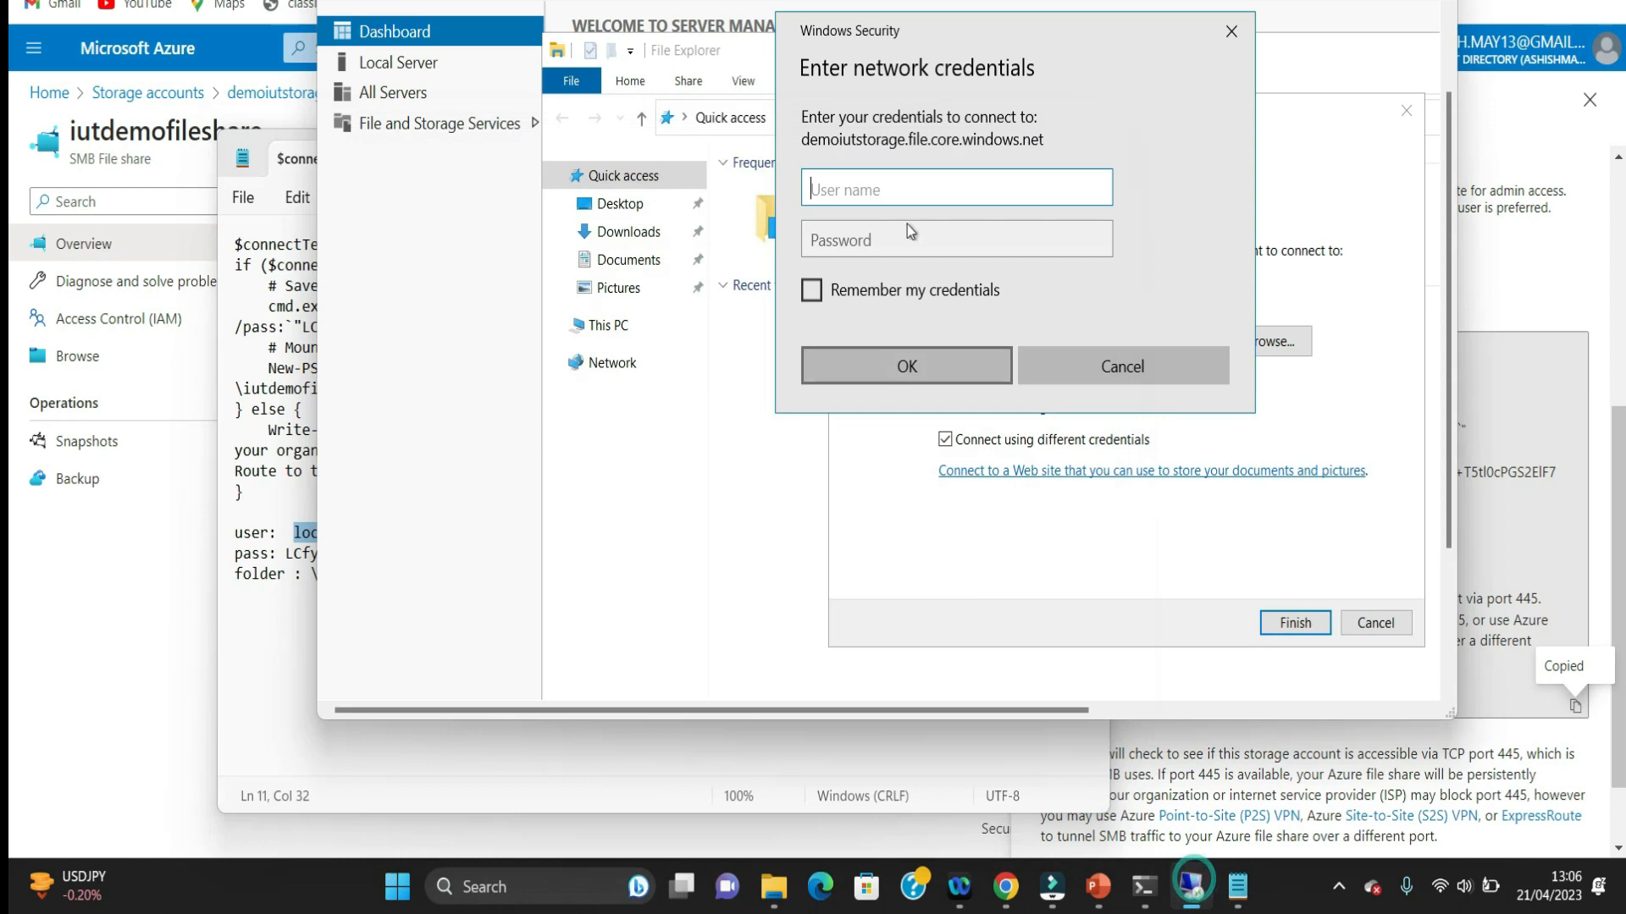
click(946, 192)
text(localhost\demoiutstorage)
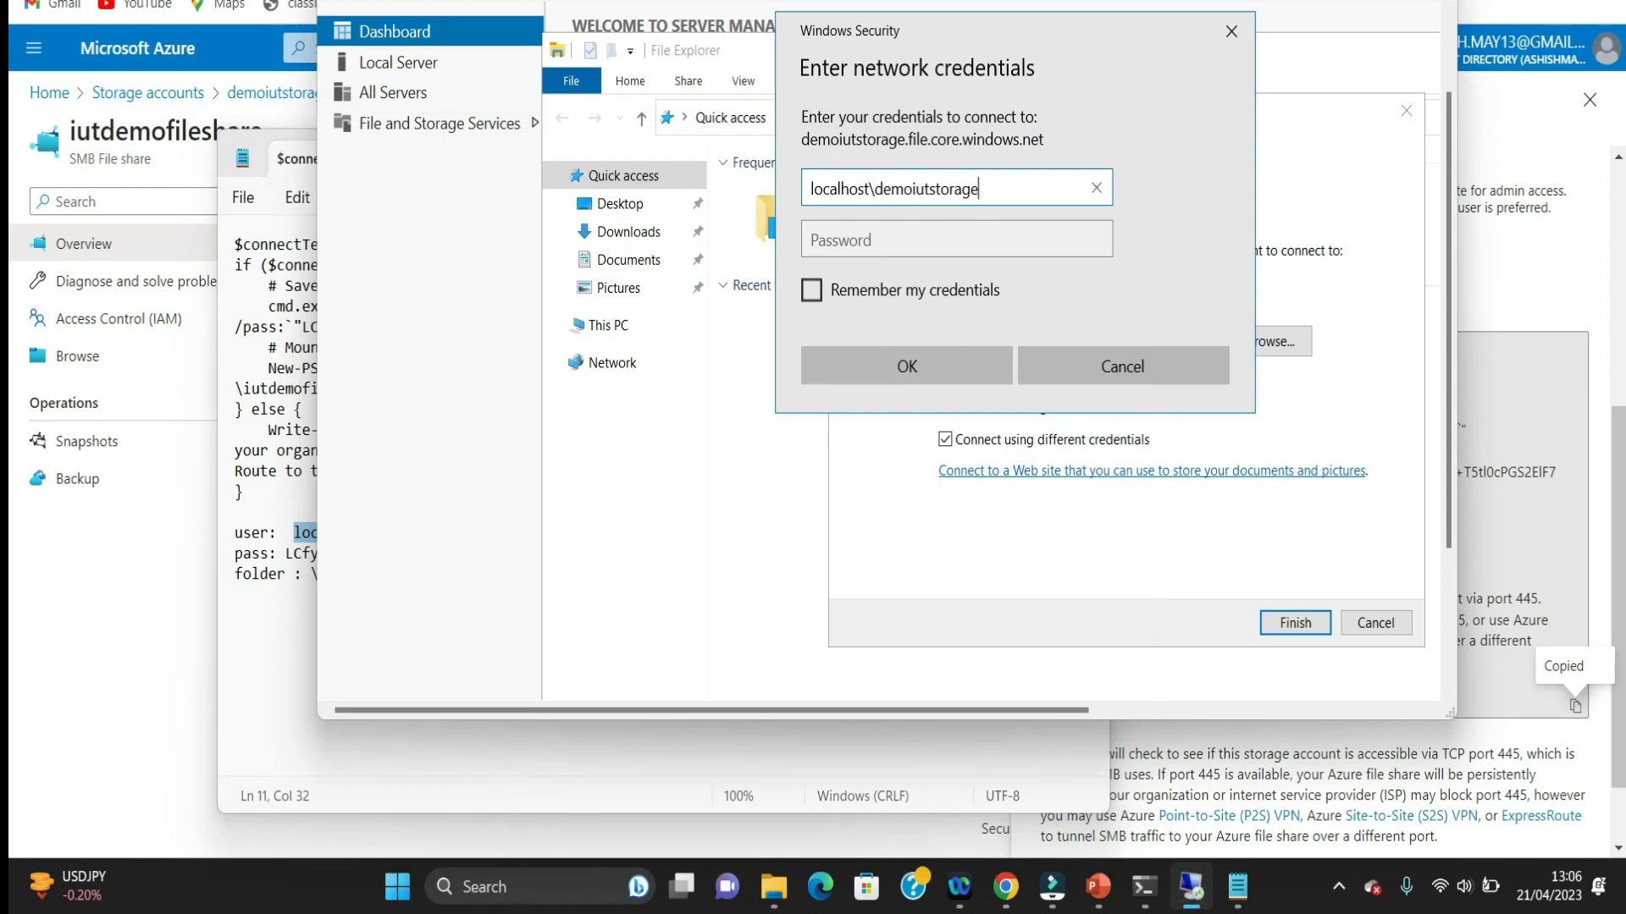
Step: Copy the storage account key from the Notepad notes, enter it as the network password and submit the credentials
click(265, 655)
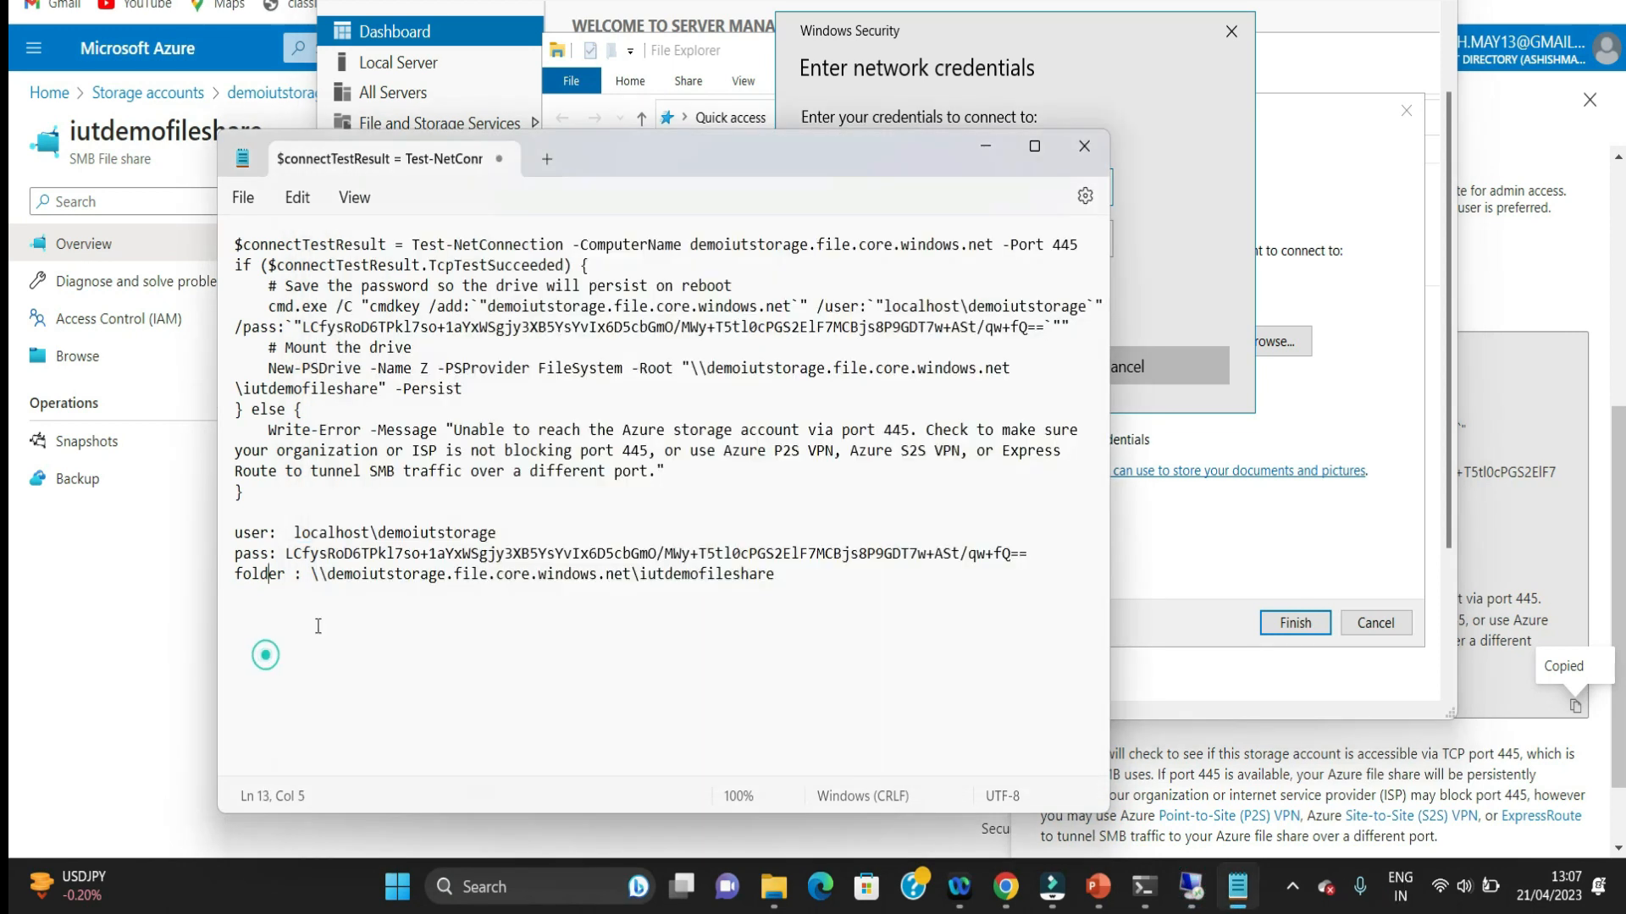
drag(1027, 552, 287, 554)
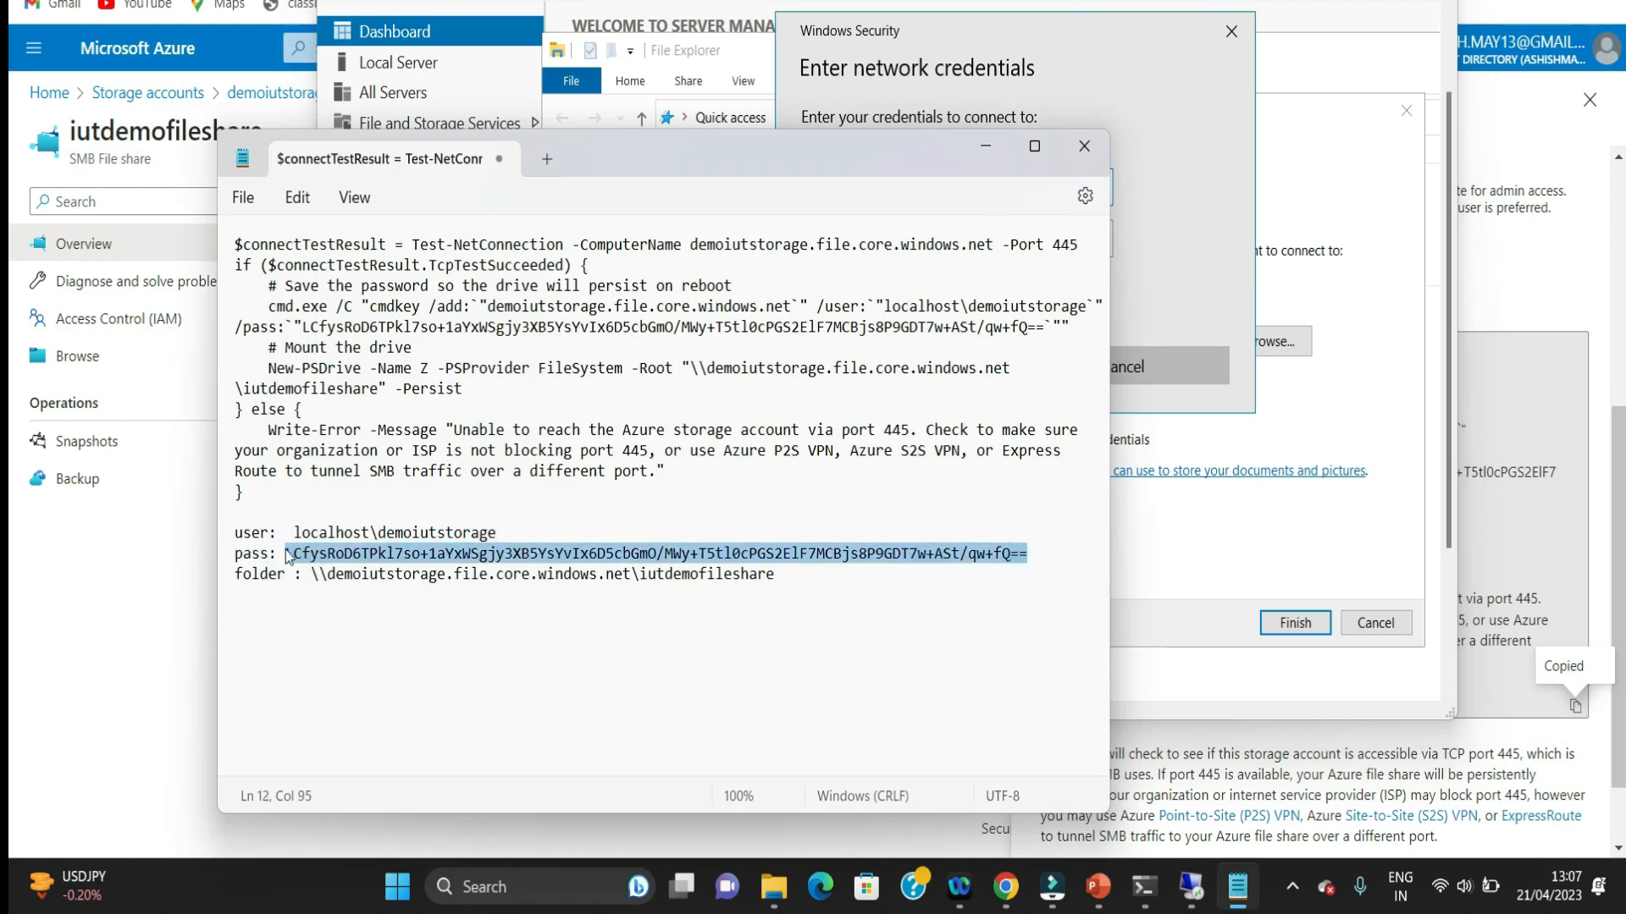
click(1357, 389)
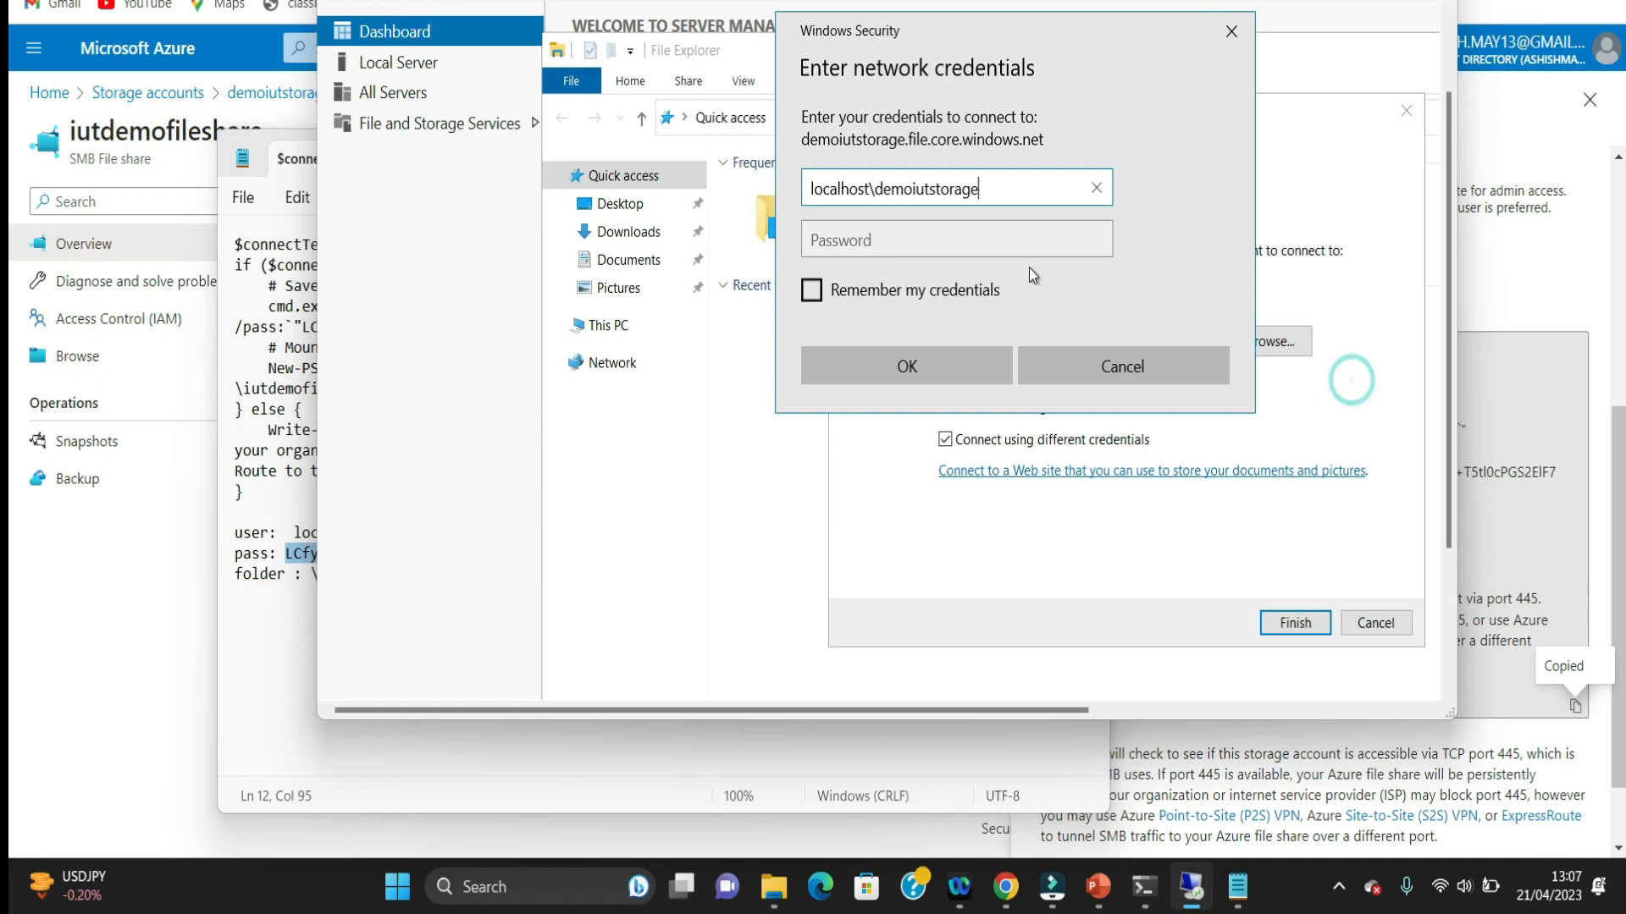
key(Tab)
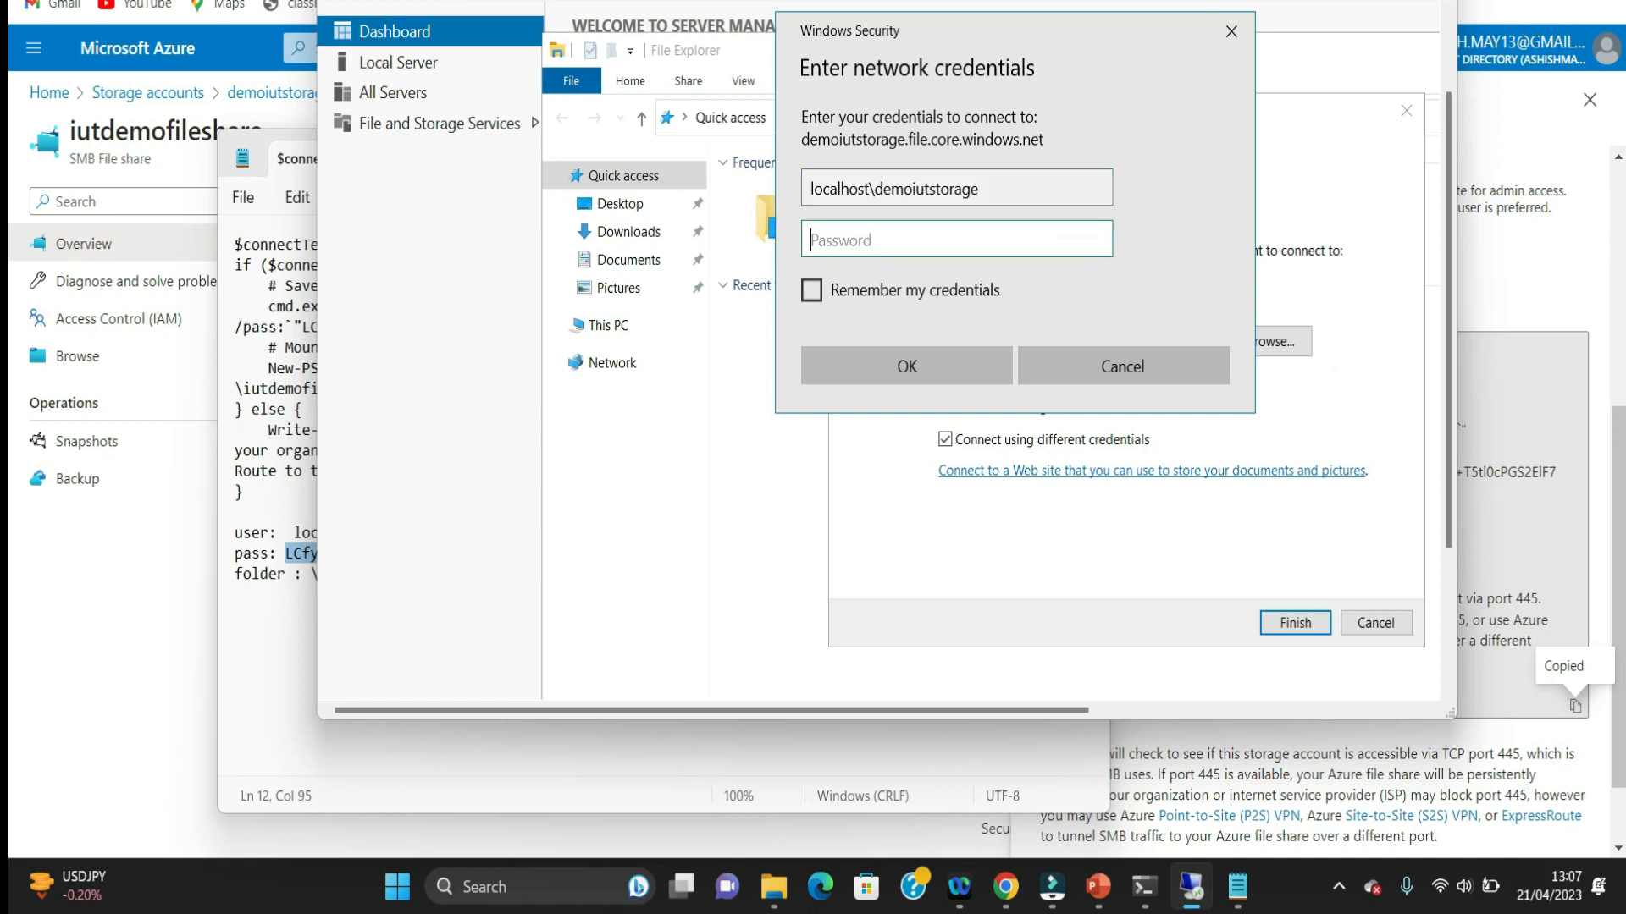
key(ctrl+v)
key(Return)
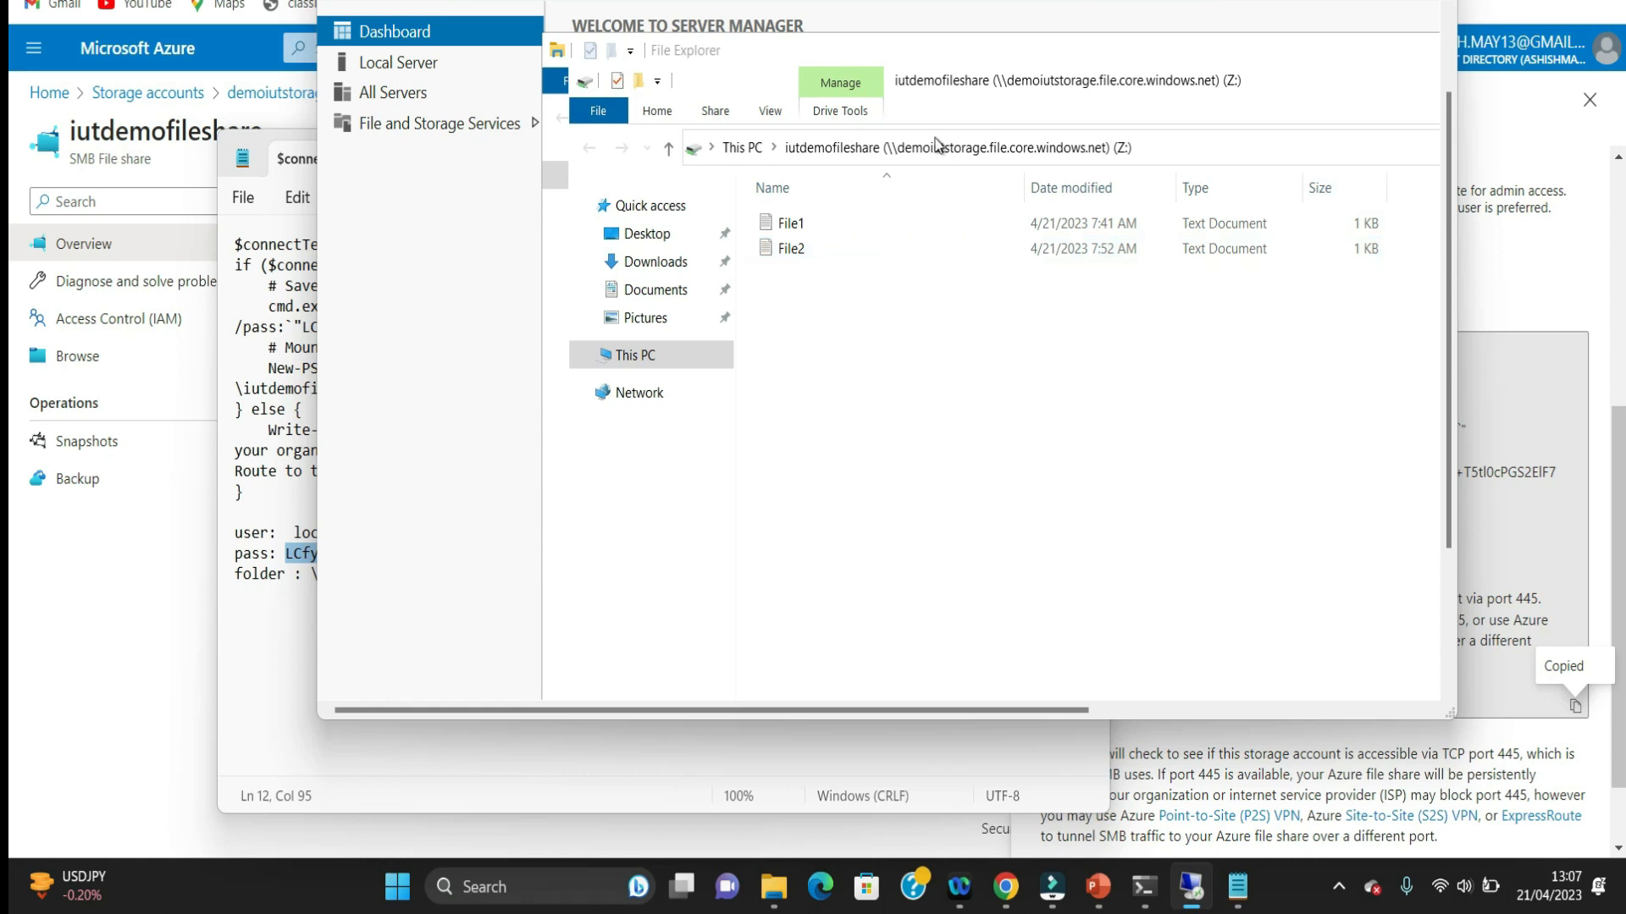
Step: Bring the mapped iutdemofileshare (Z:) drive window back to the front and examine its files File1 and File2
click(972, 8)
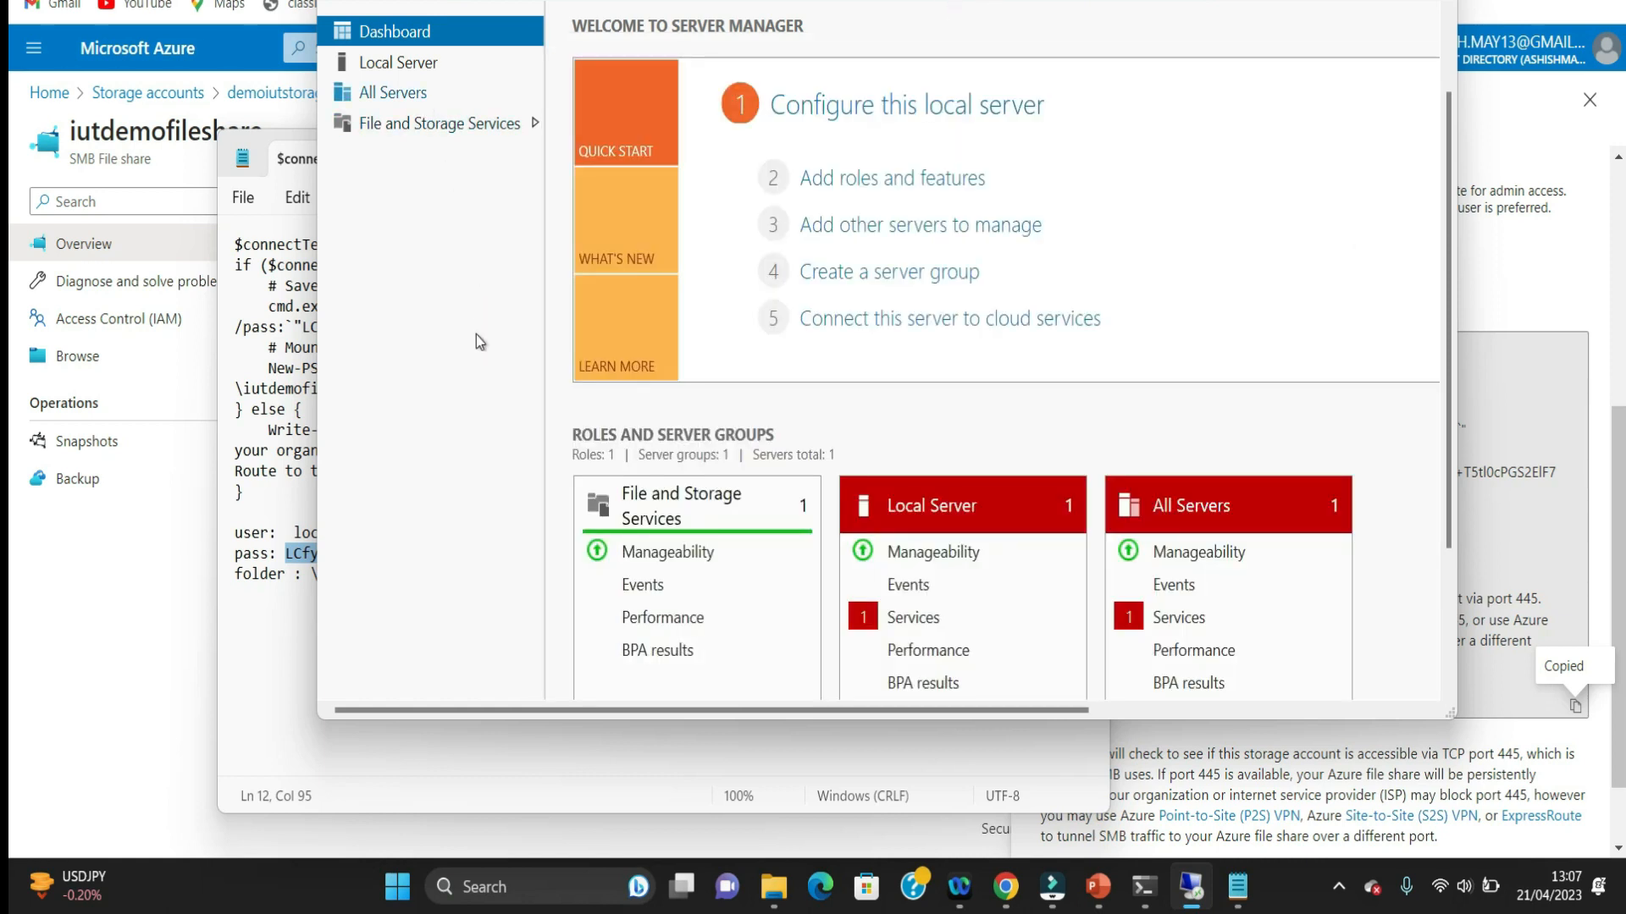
drag(1448, 275, 1422, 363)
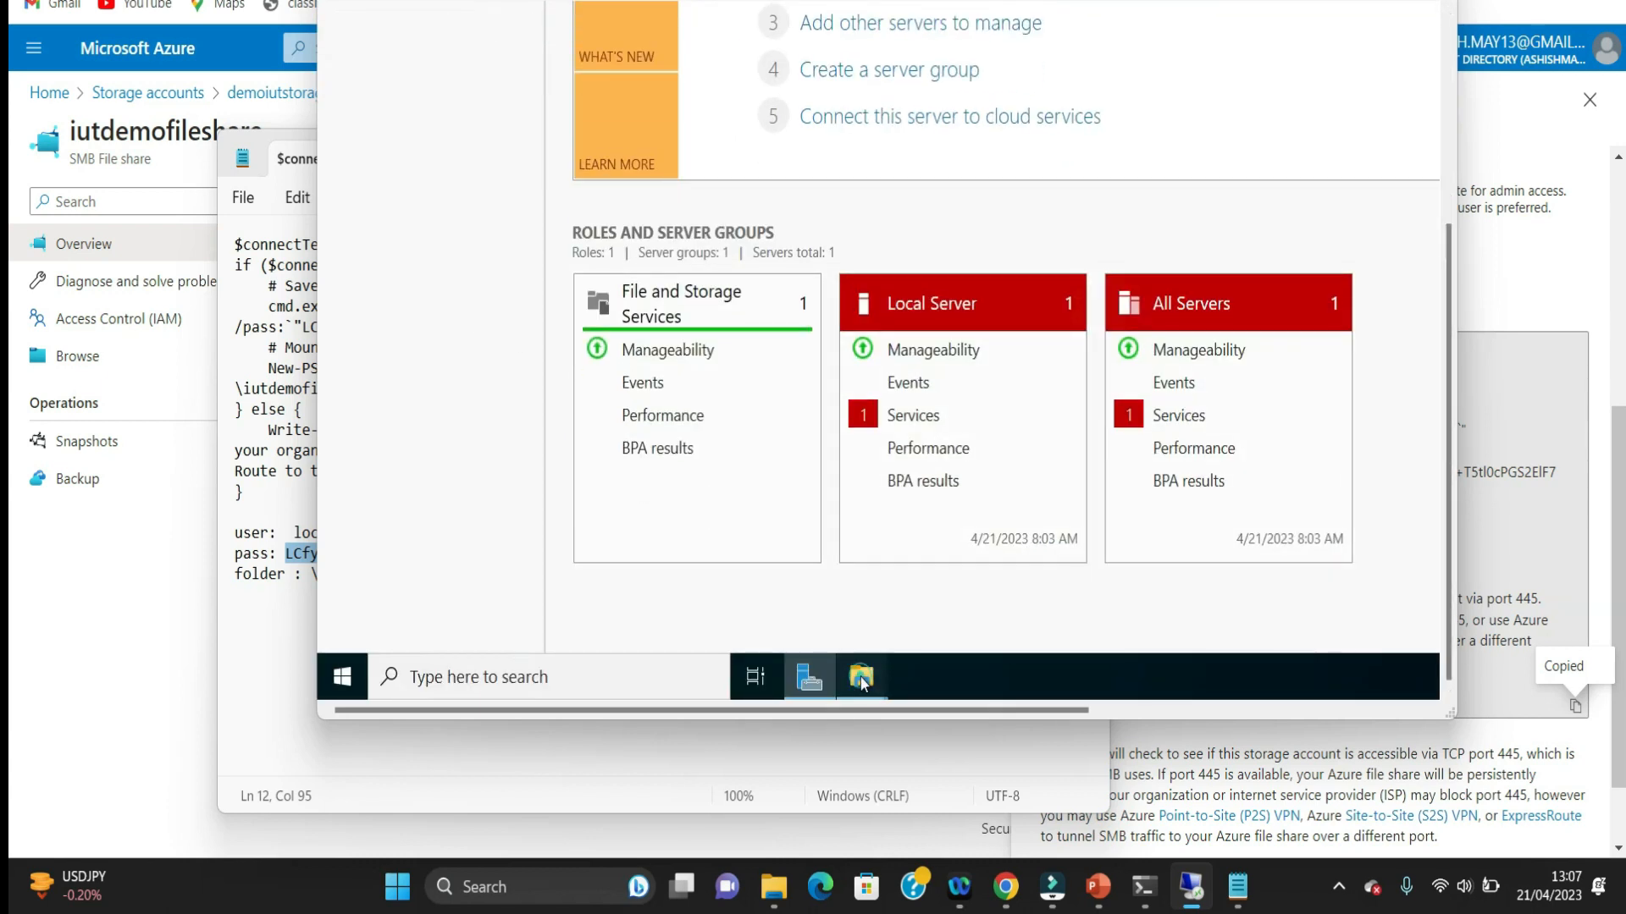
mouse_move(865, 676)
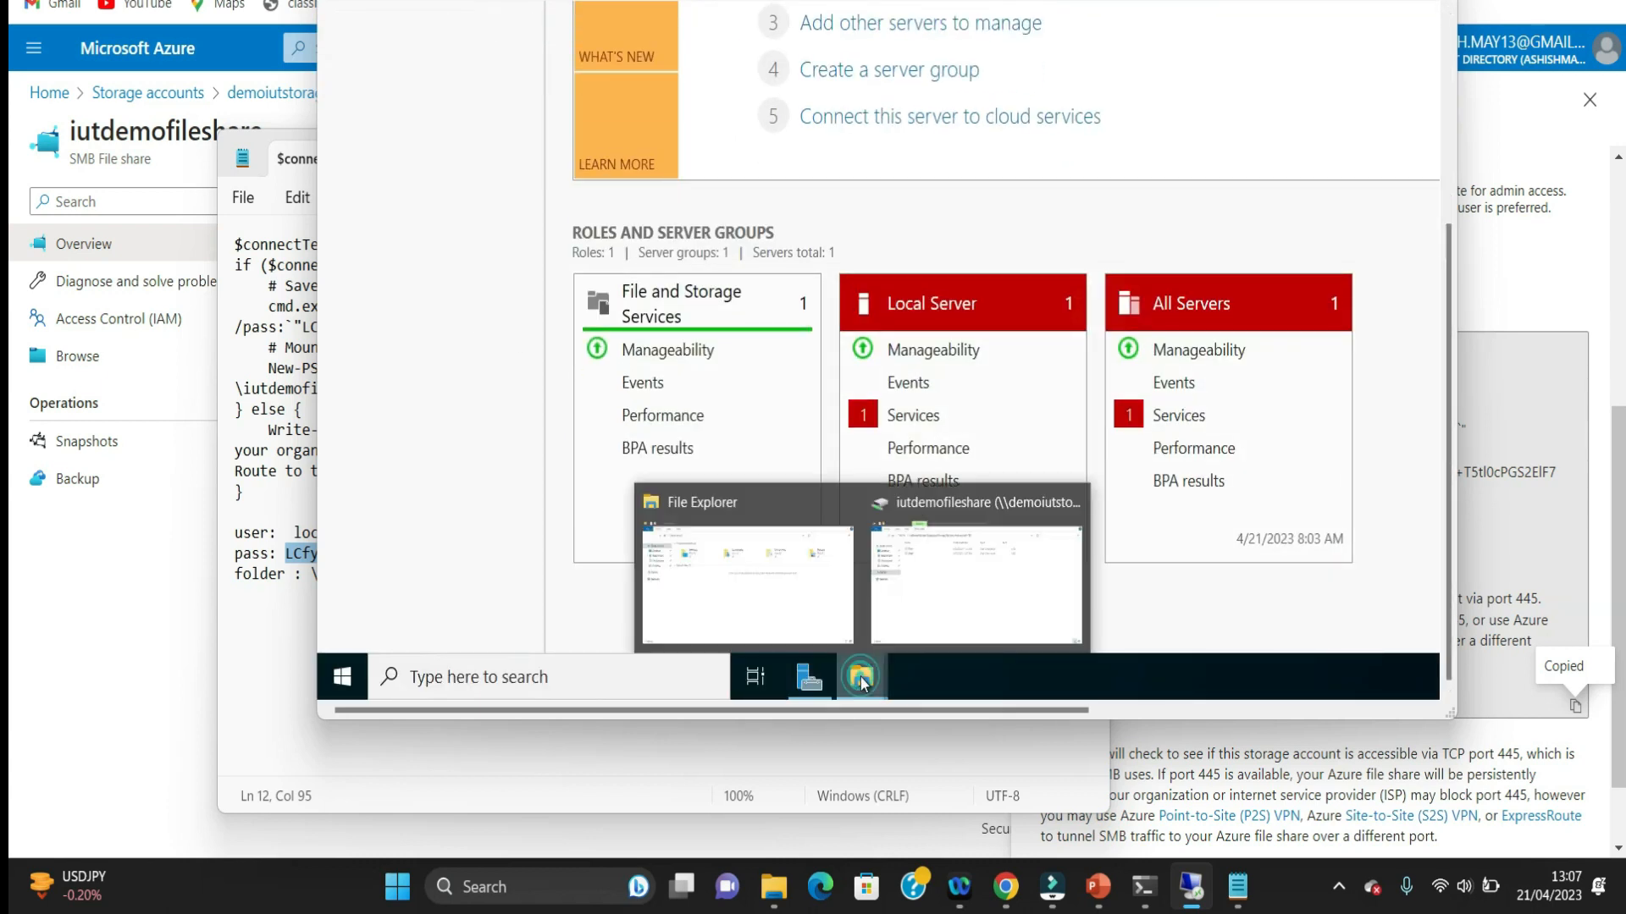
click(954, 626)
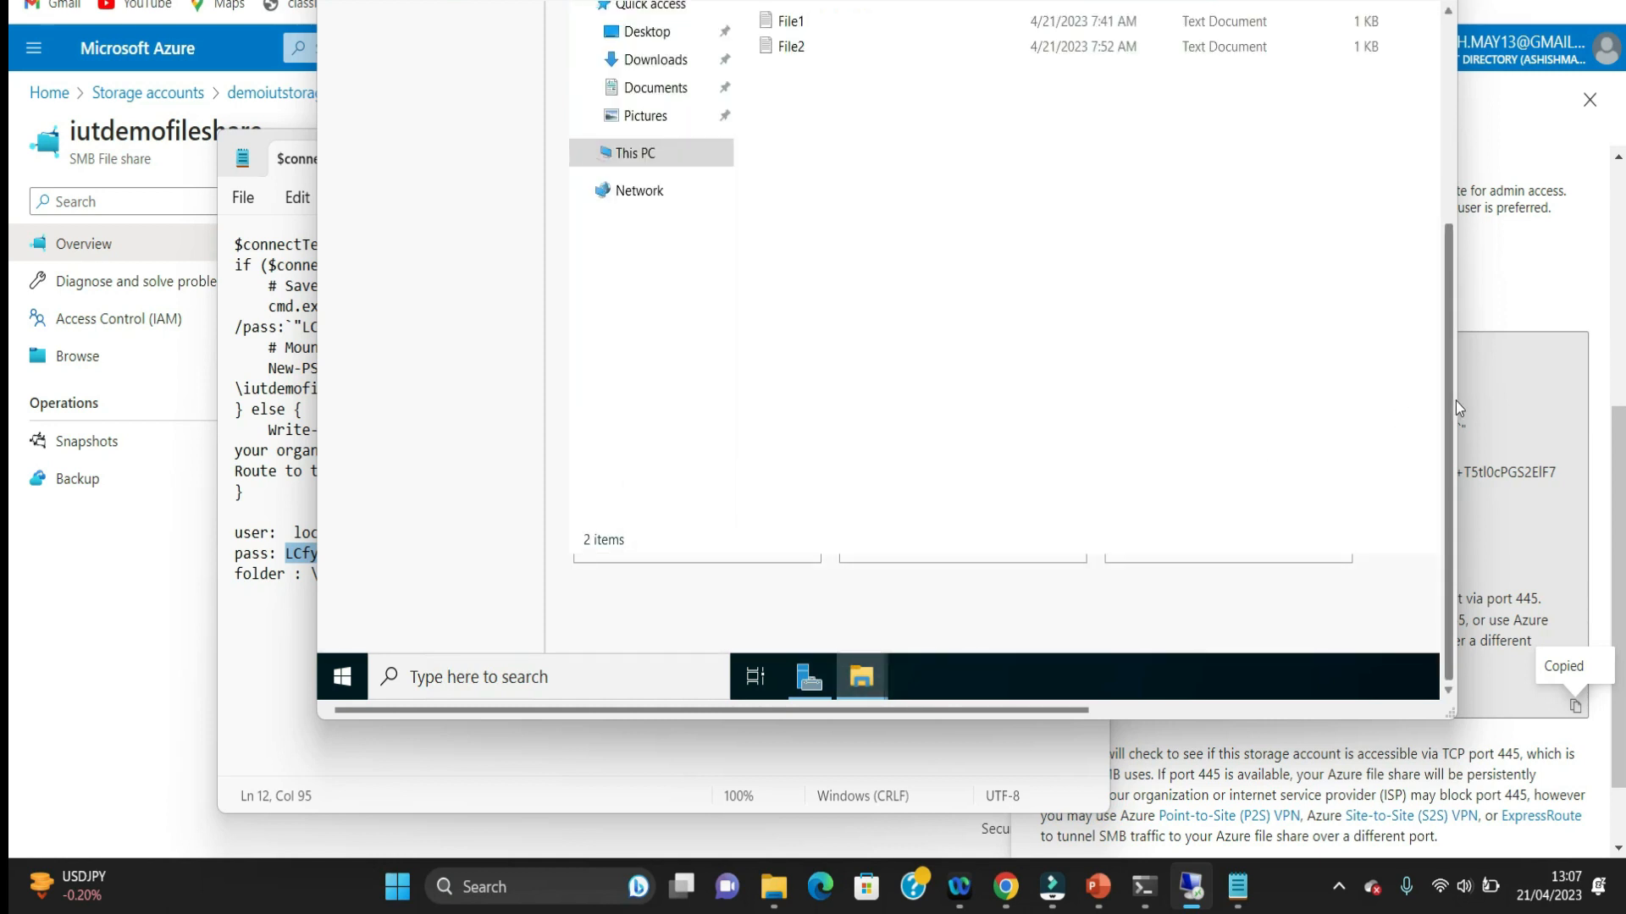
drag(1449, 409, 1423, 267)
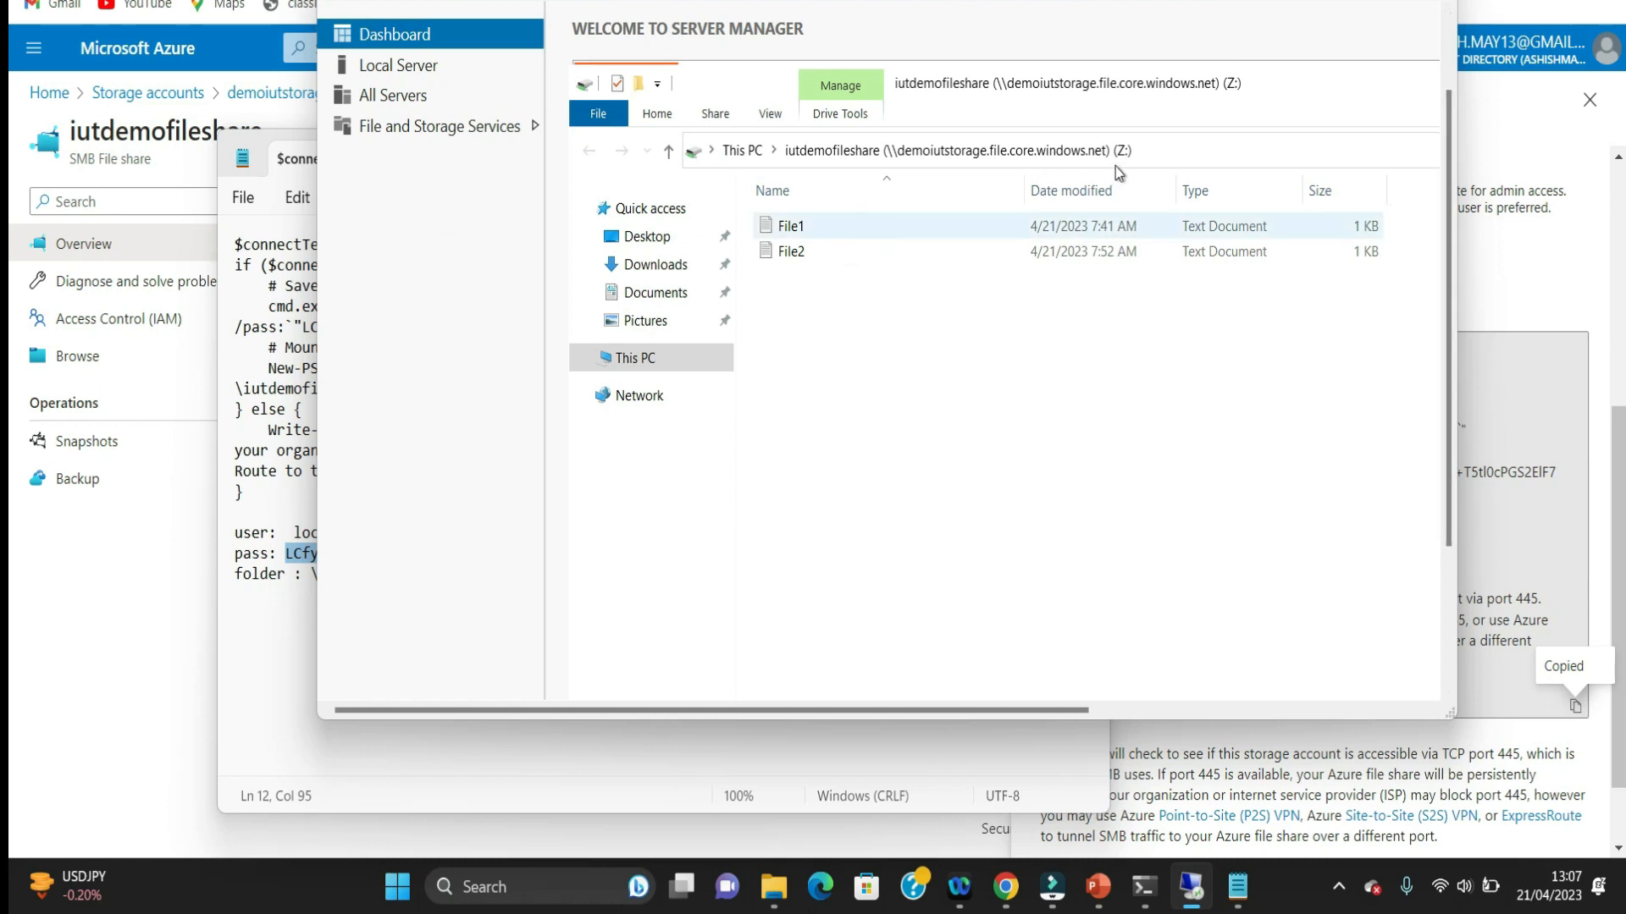
click(878, 255)
click(825, 223)
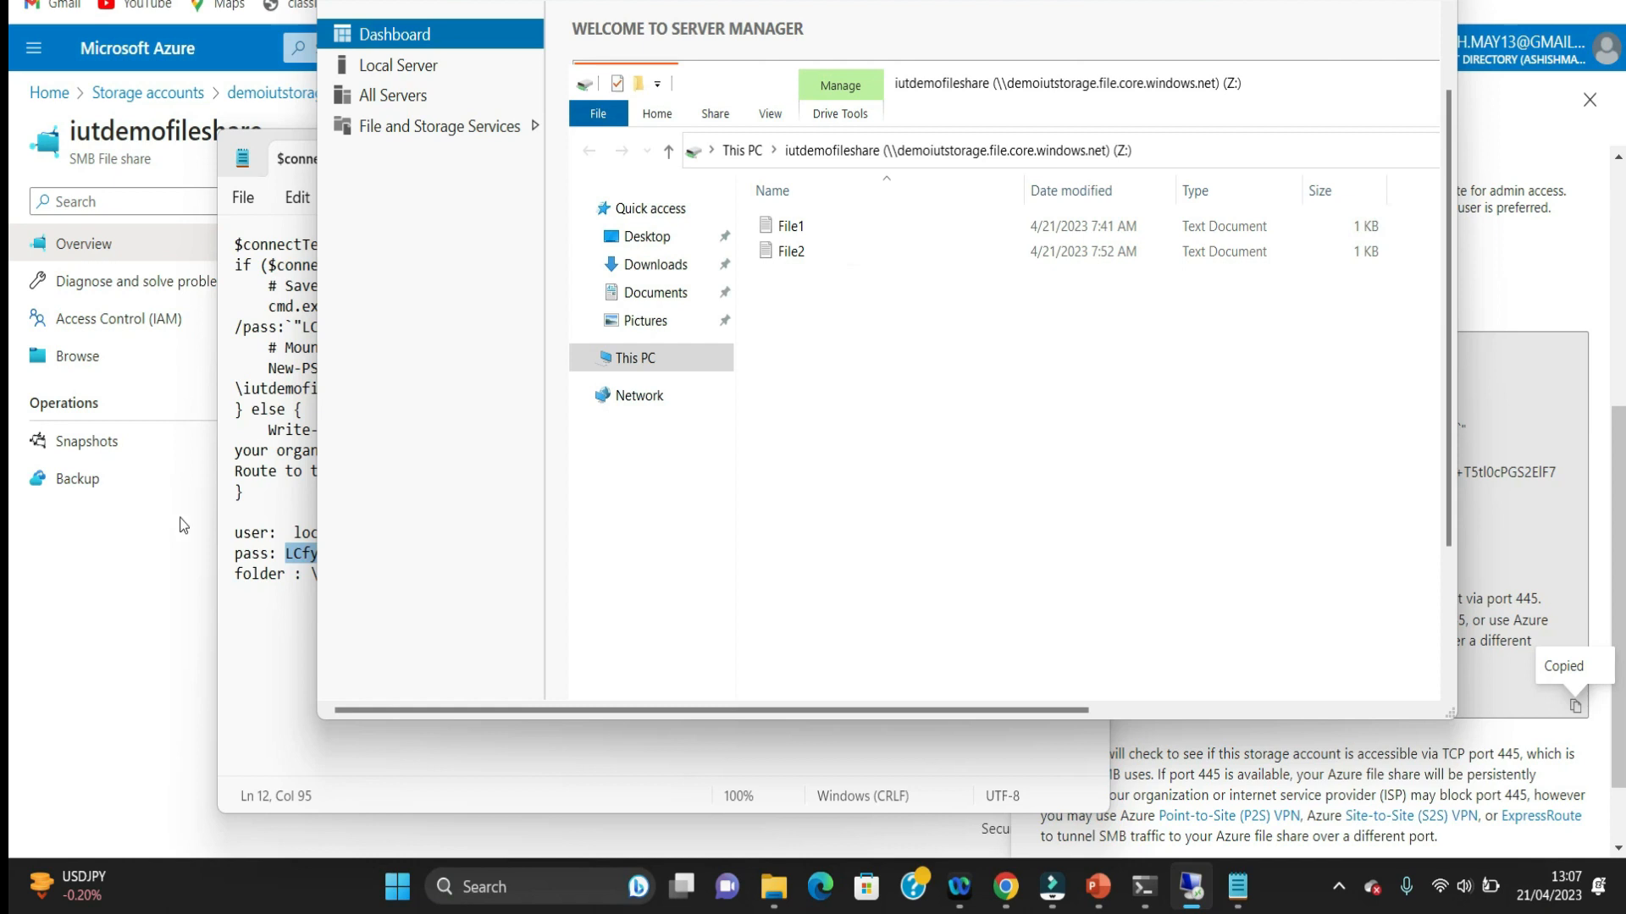
click(764, 429)
Step: Search for Notepad on the Windows virtual machine and open a blank document
mouse_move(1242, 890)
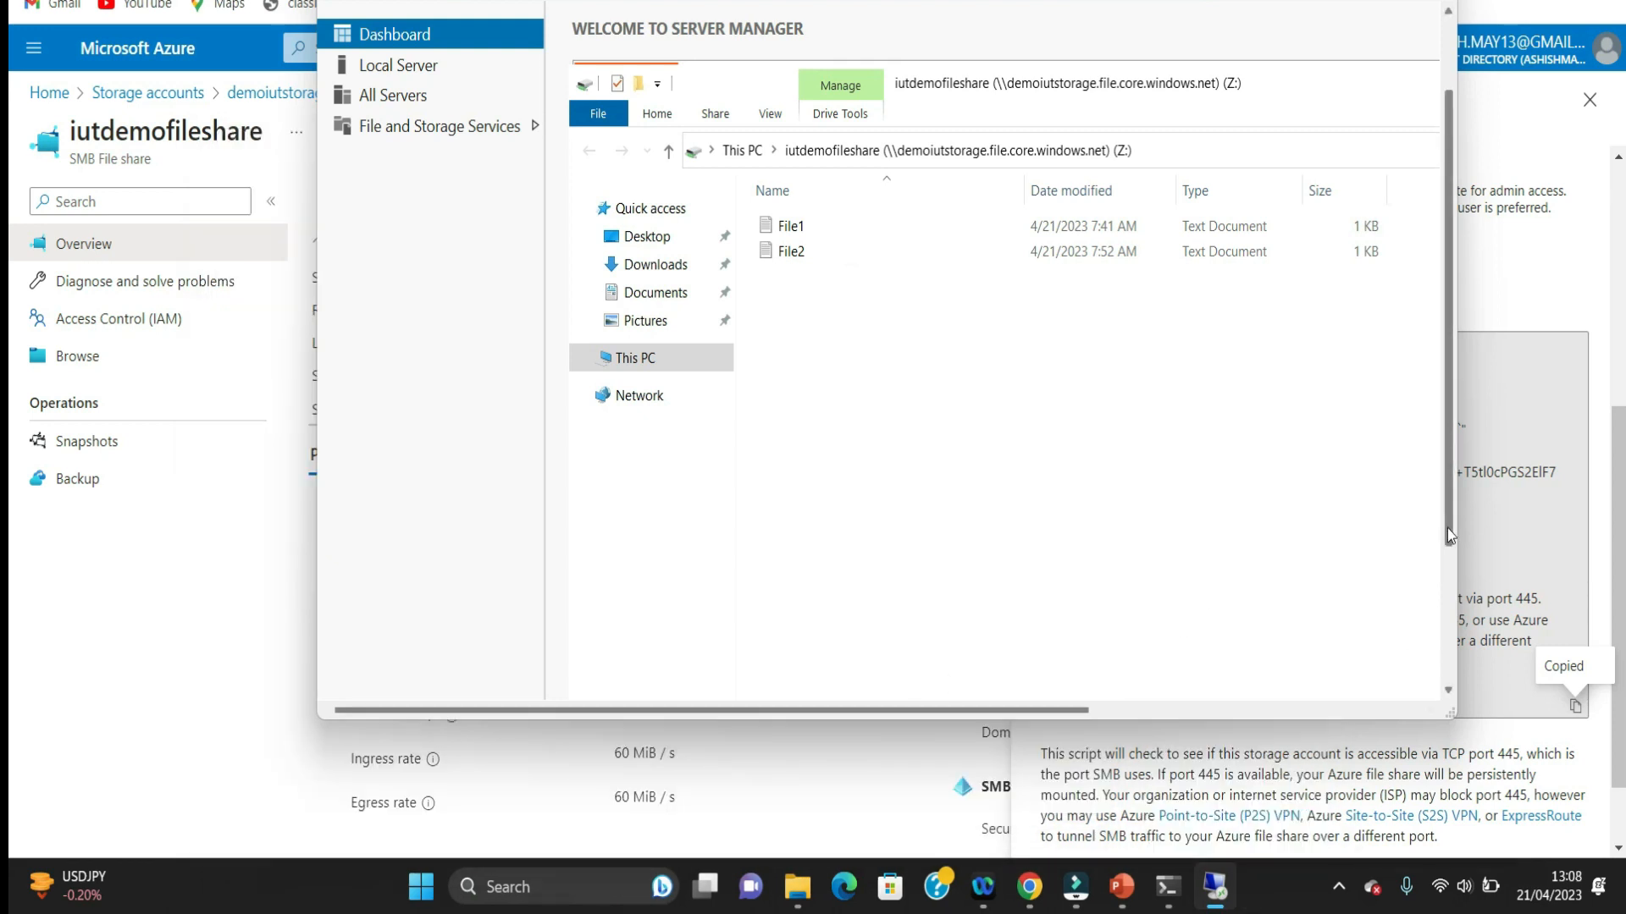
scroll(1439, 669, down, 2)
scroll(1435, 674, down, 1)
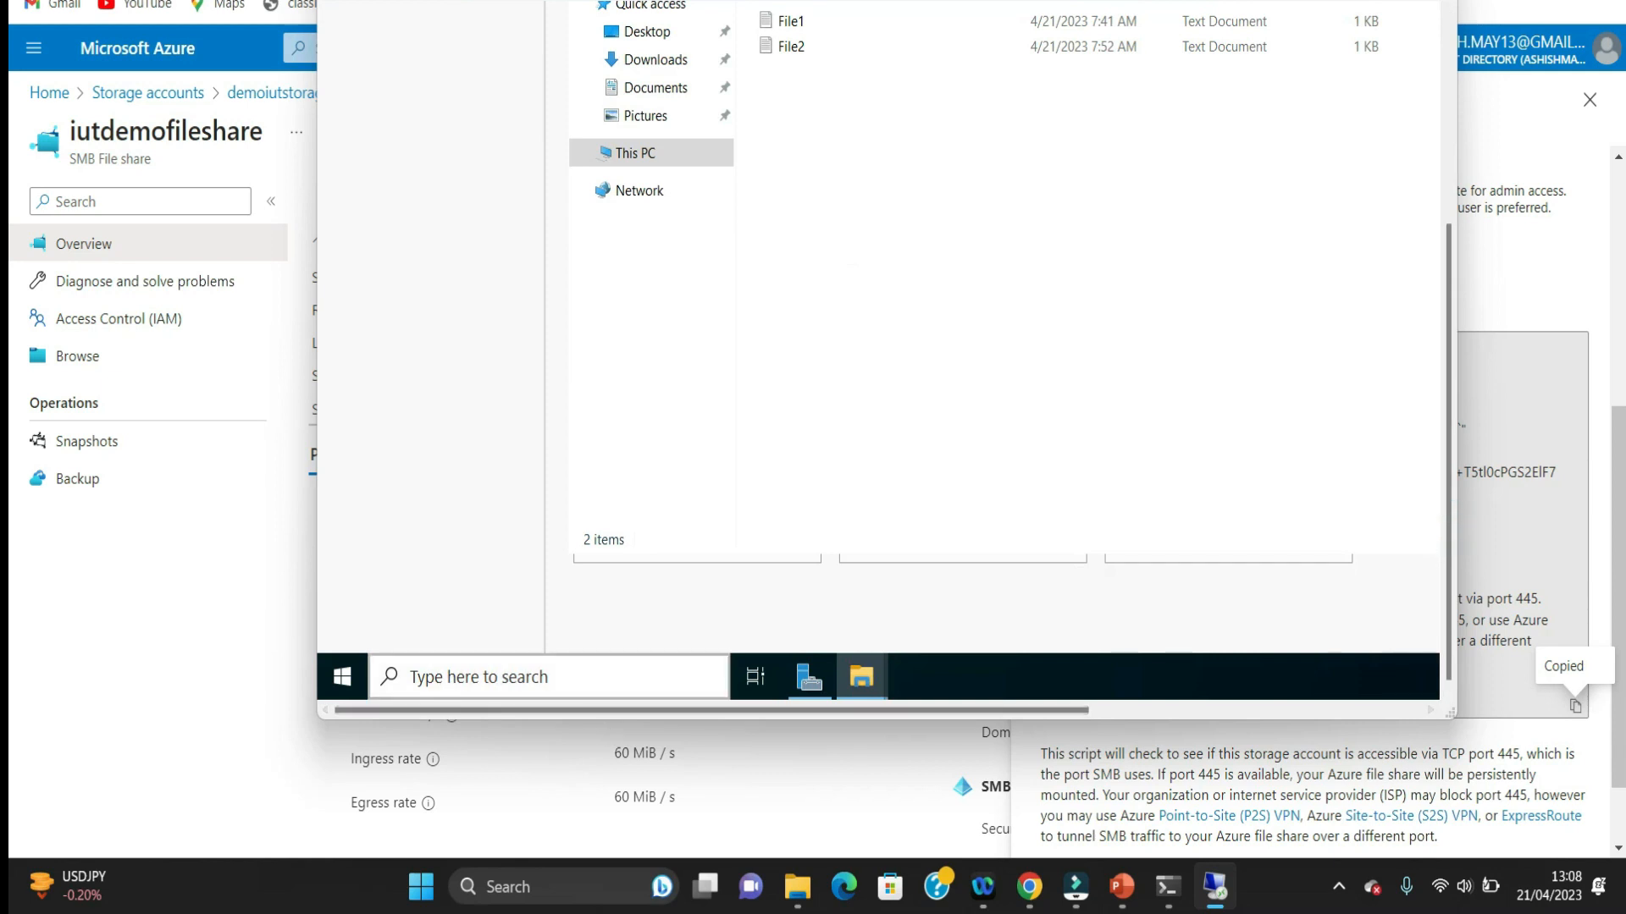
click(578, 672)
text(n)
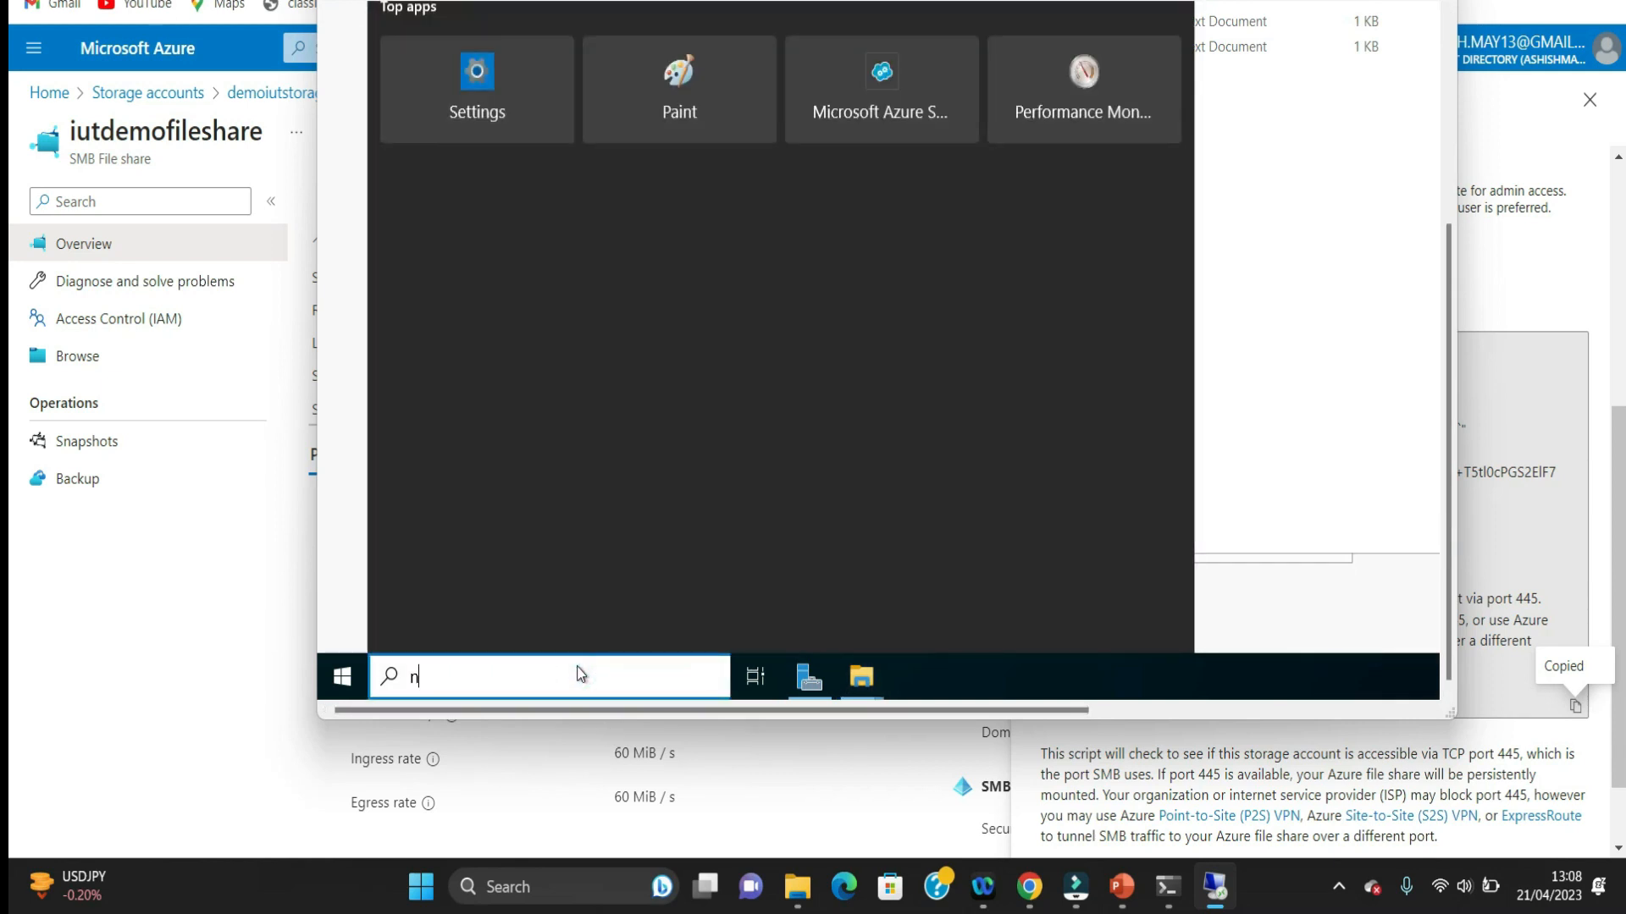
text(ote)
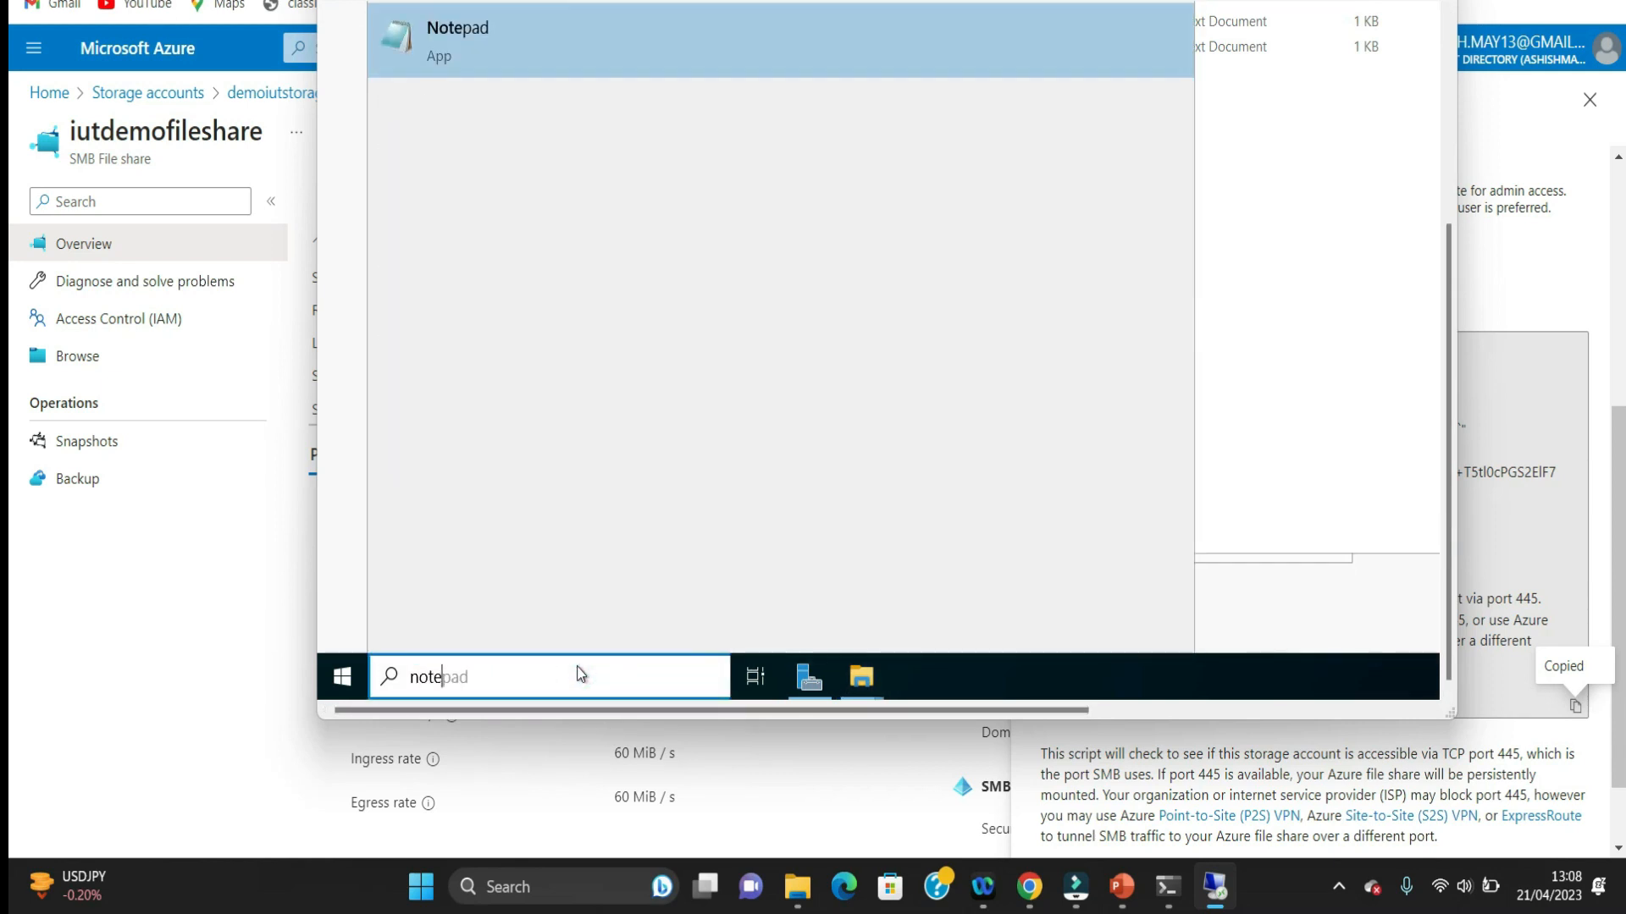
click(446, 31)
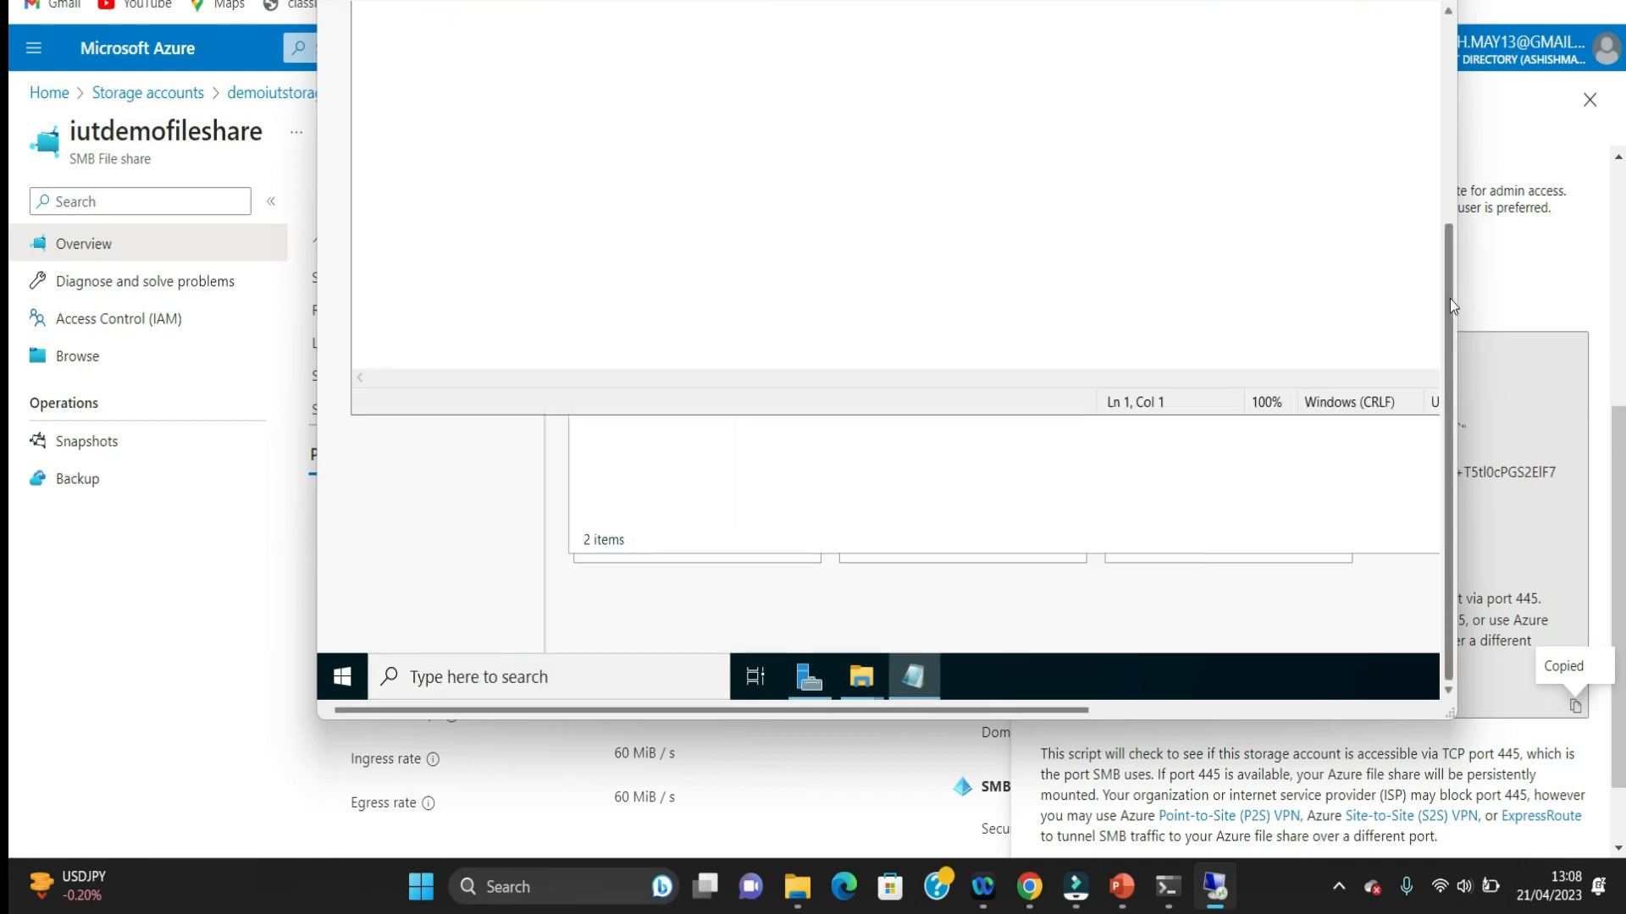
Step: Enter the text "THiis is my widow file created" in the blank Notepad document
drag(1449, 298, 1426, 93)
click(879, 119)
text(THi )
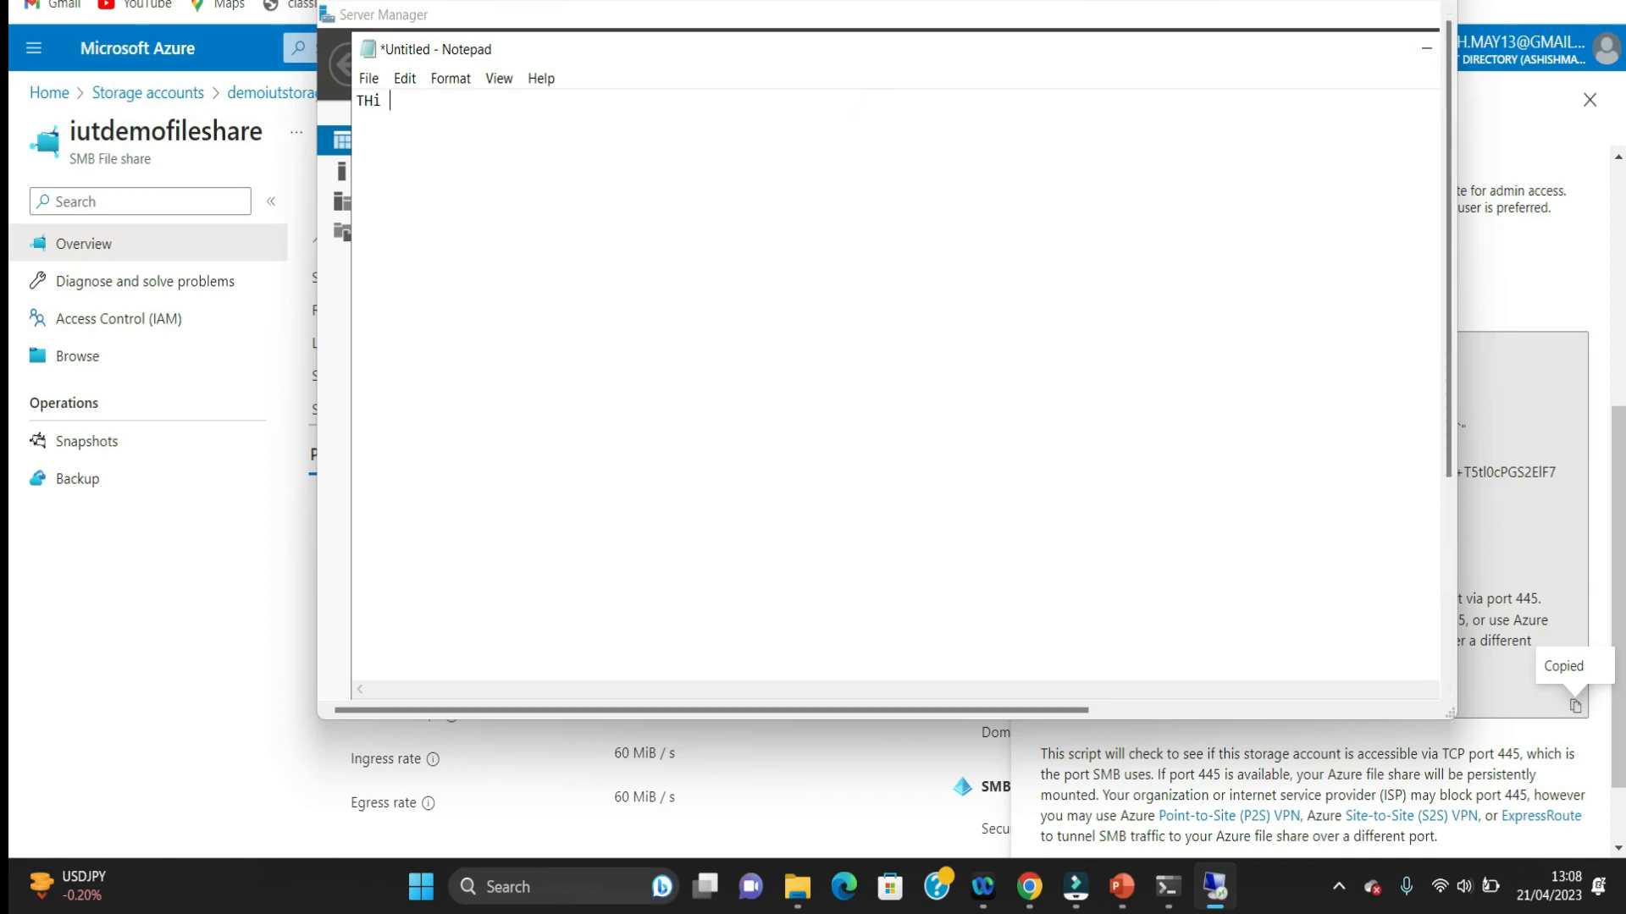
text(is is my widow file created)
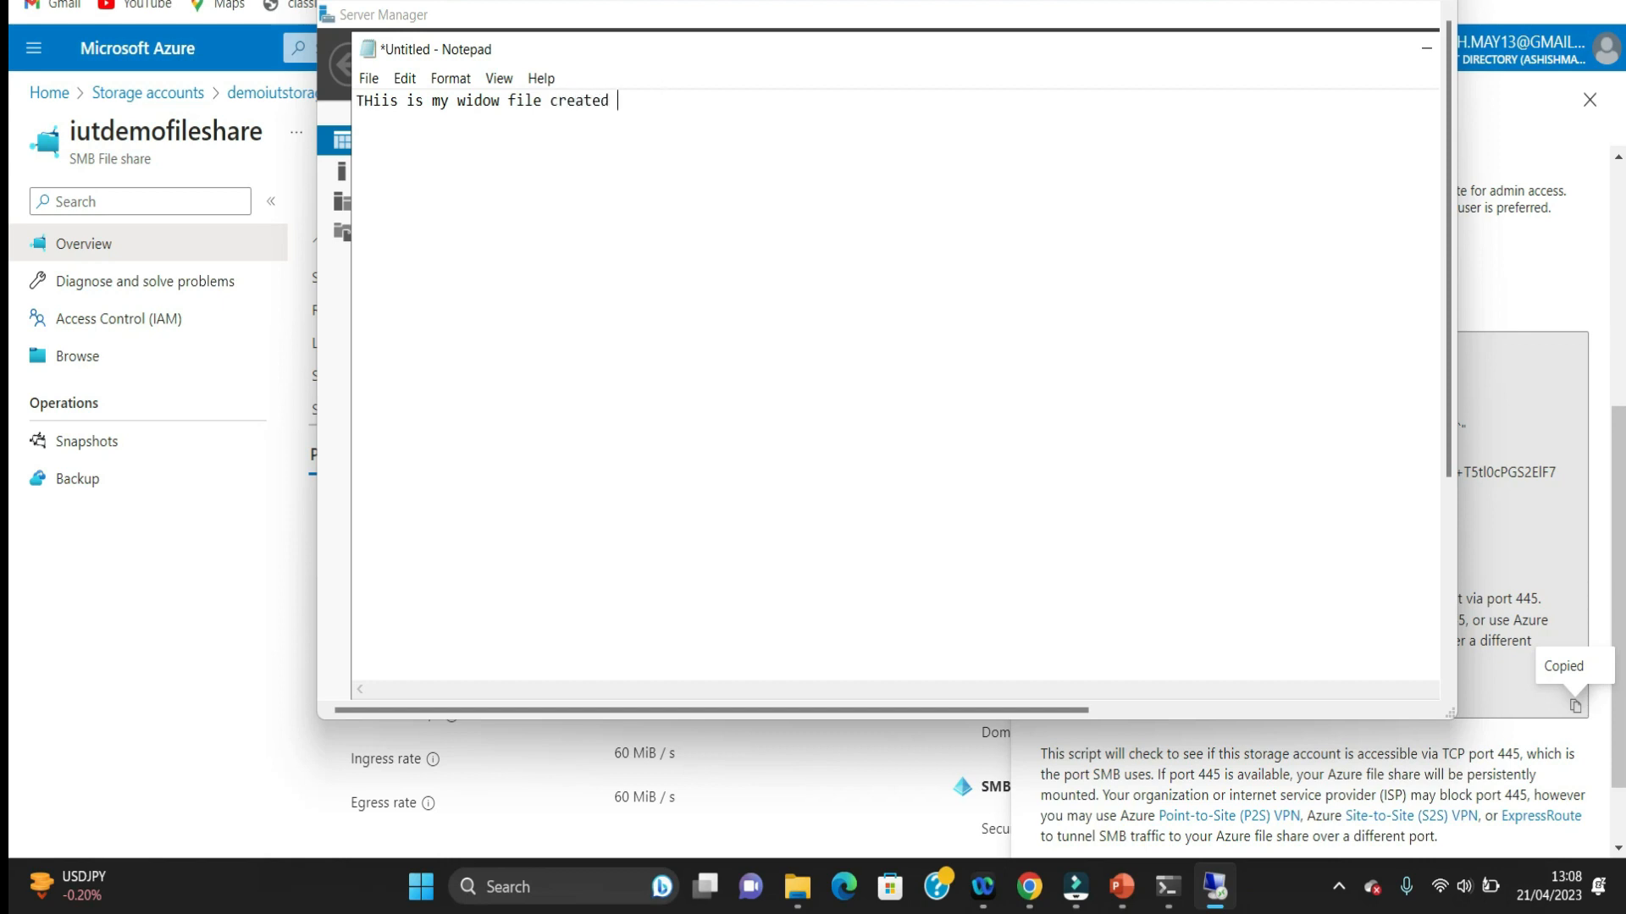
Step: Save the document as windowfile in the mapped iutdemofileshare network drive, as a UTF-8 text document
click(368, 78)
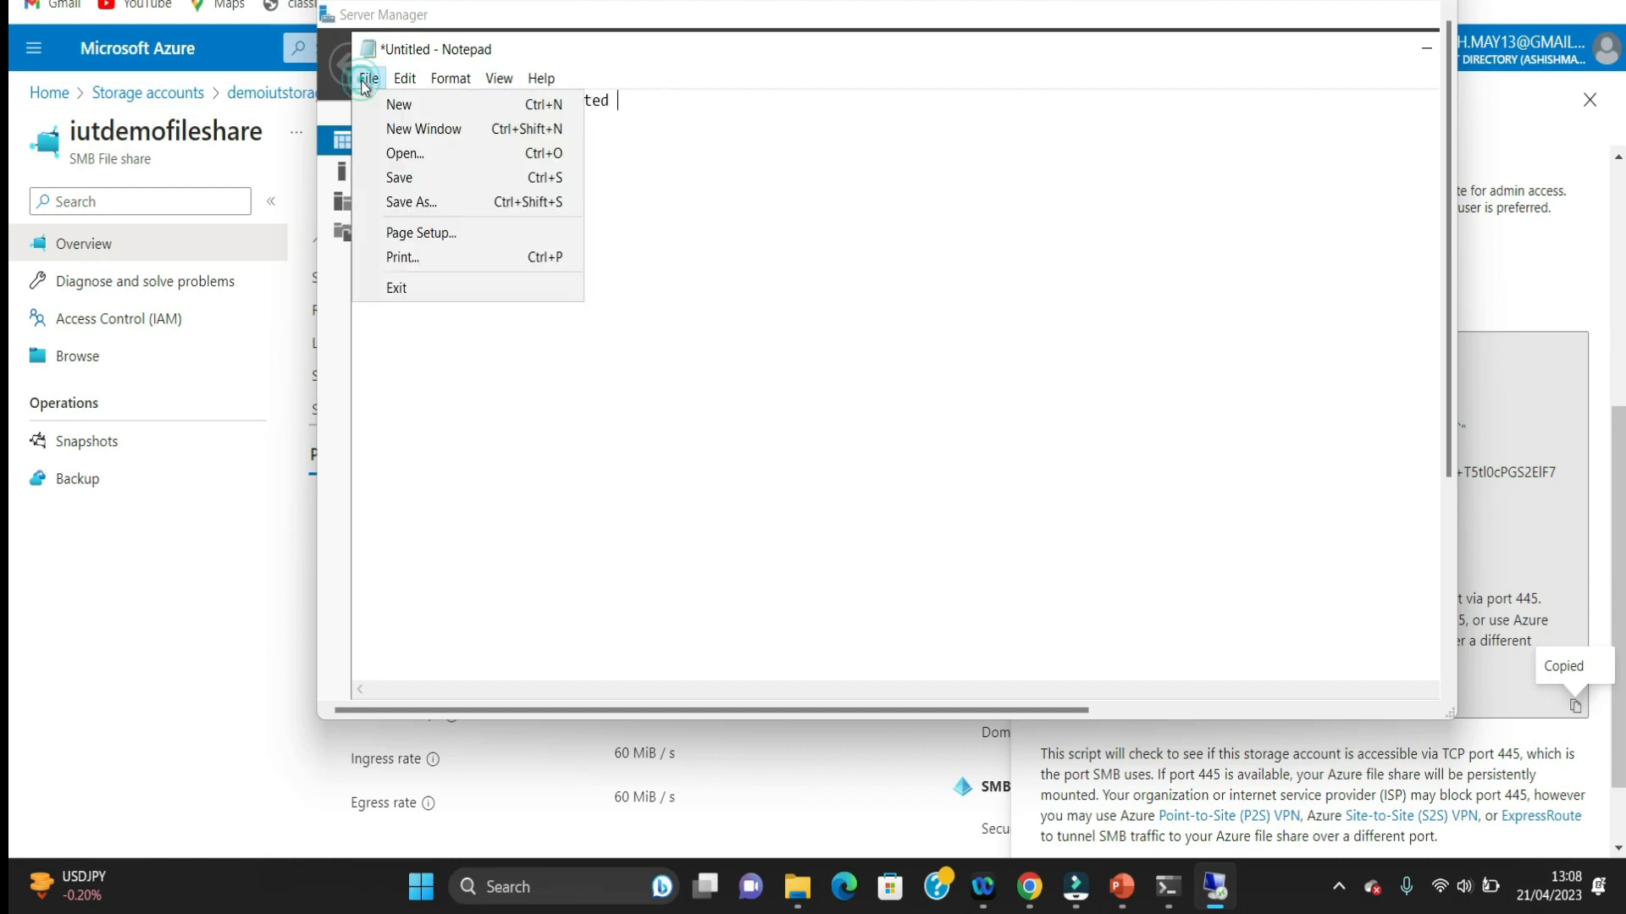
click(403, 179)
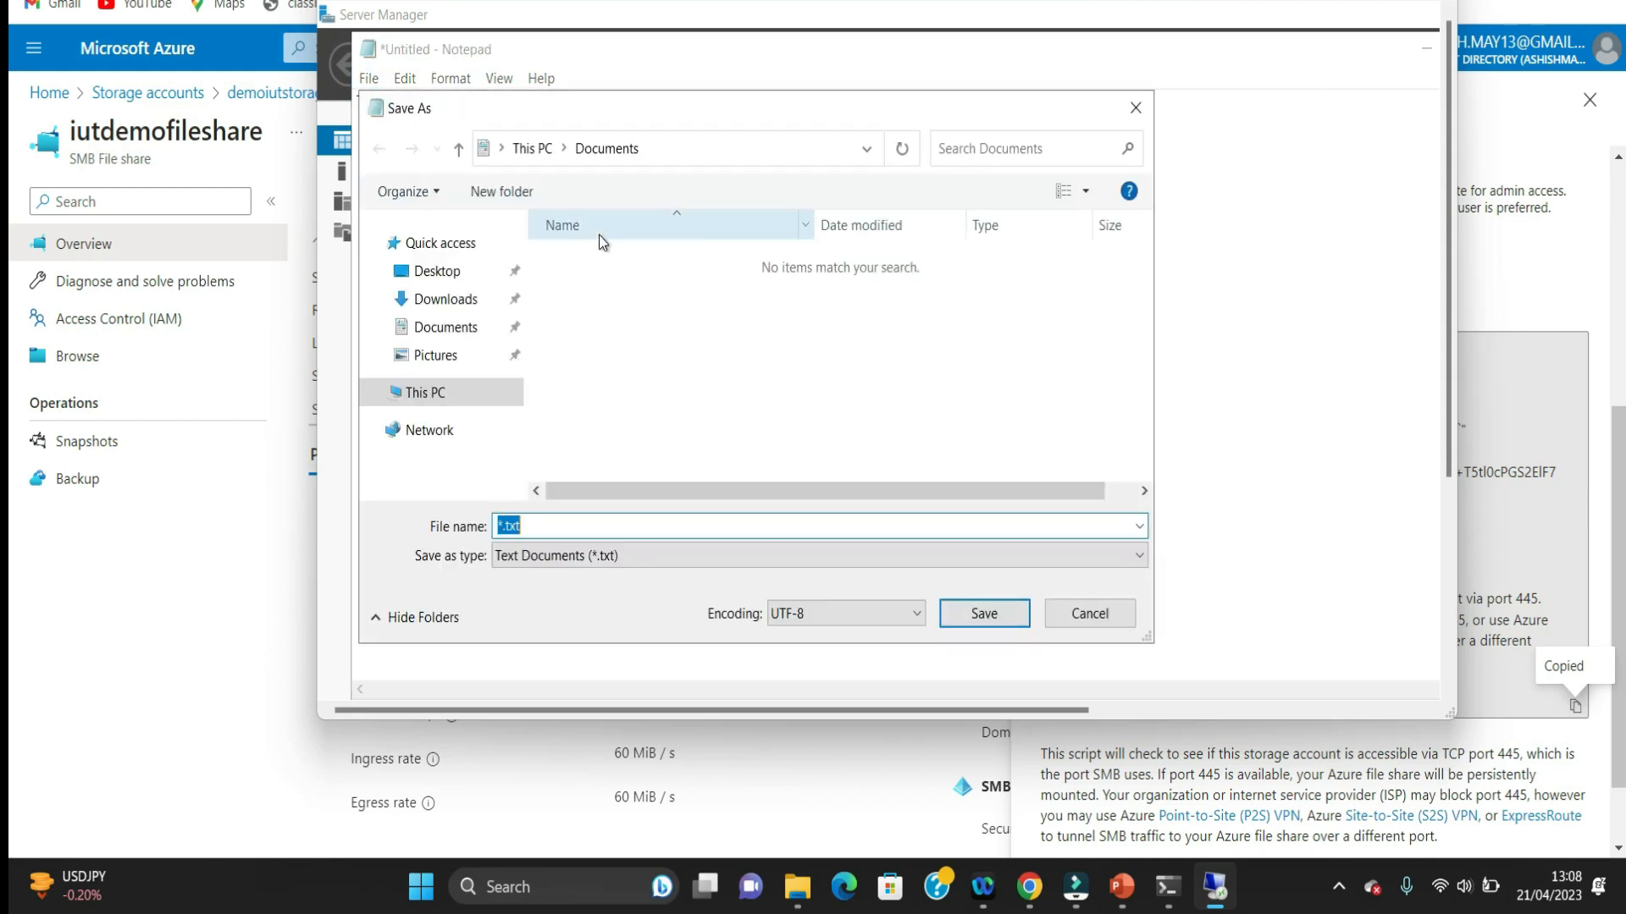
click(471, 394)
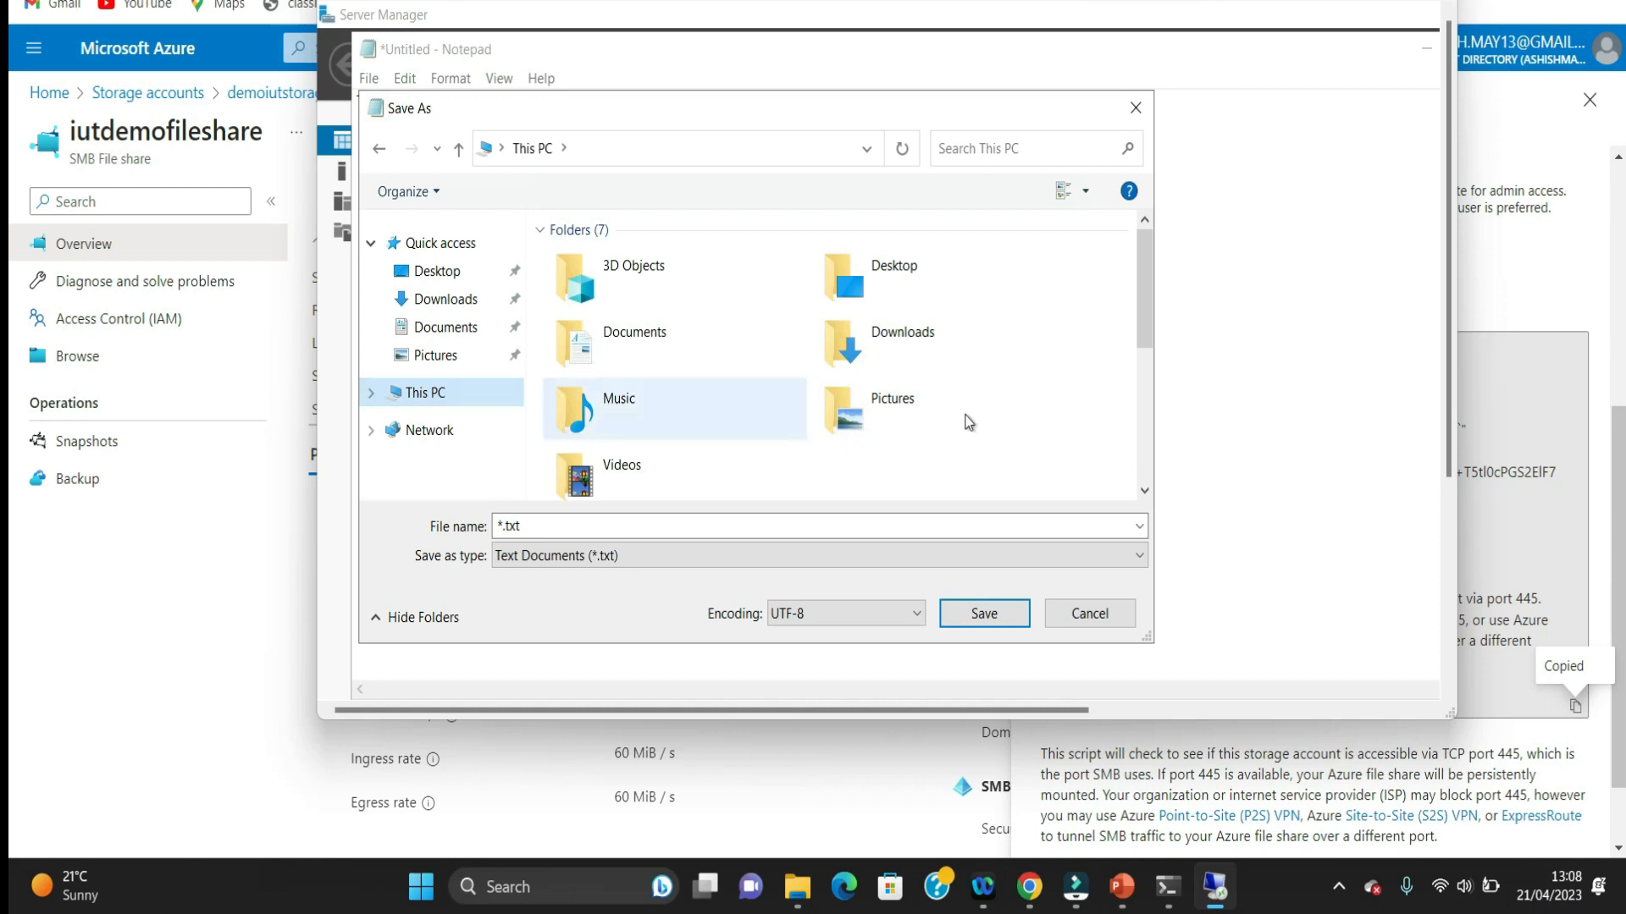
drag(1143, 337, 1153, 423)
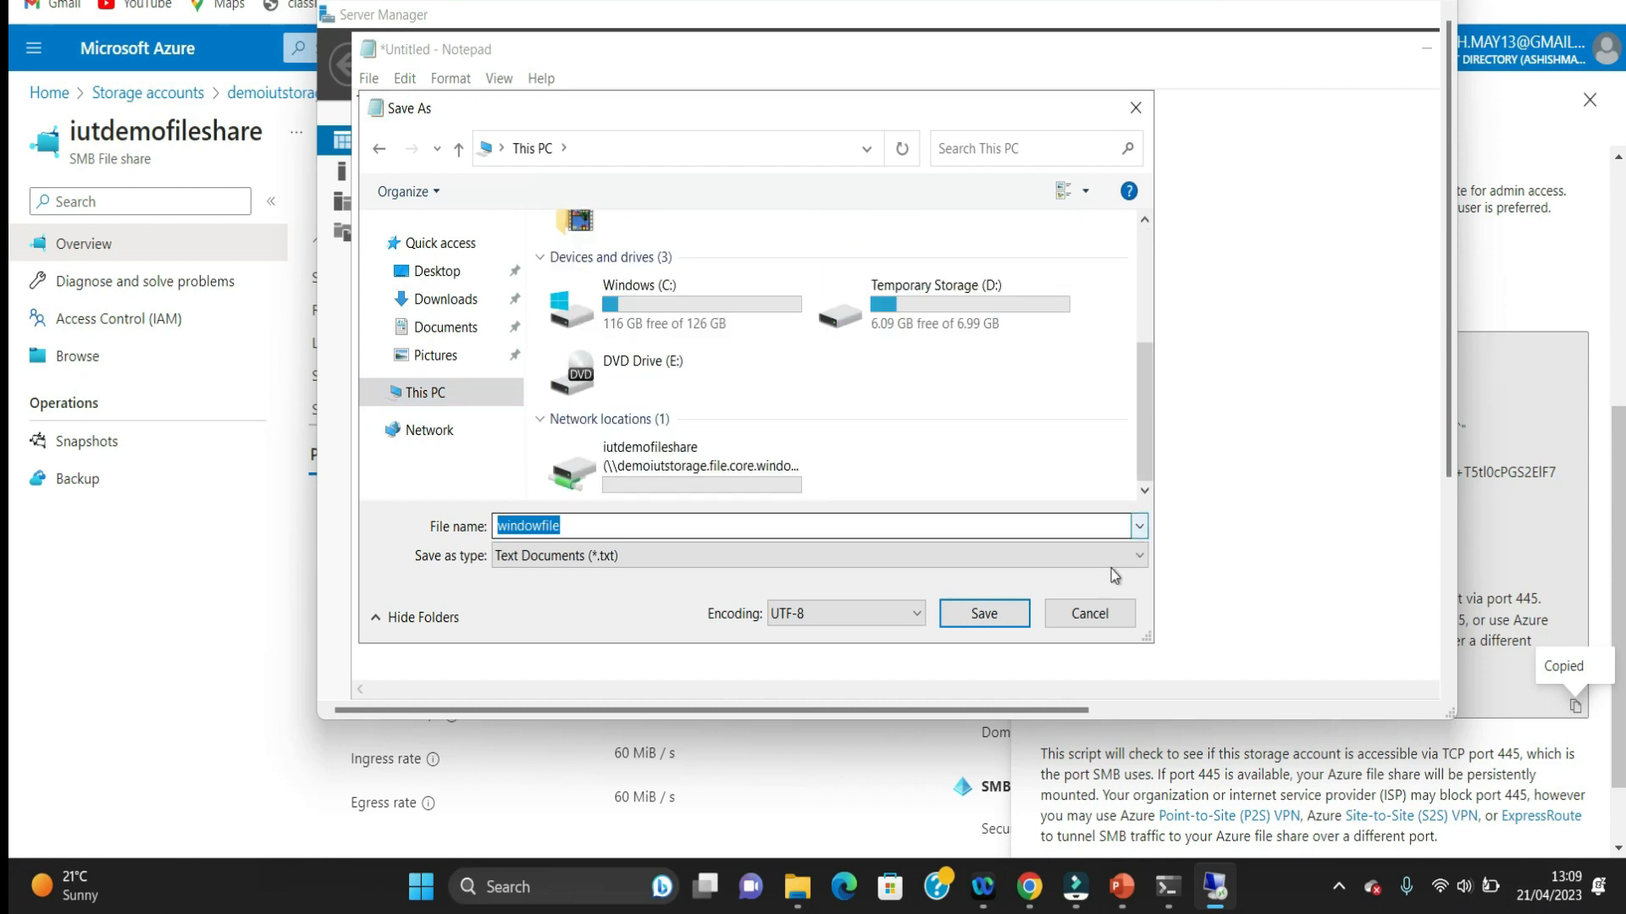
double_click(665, 468)
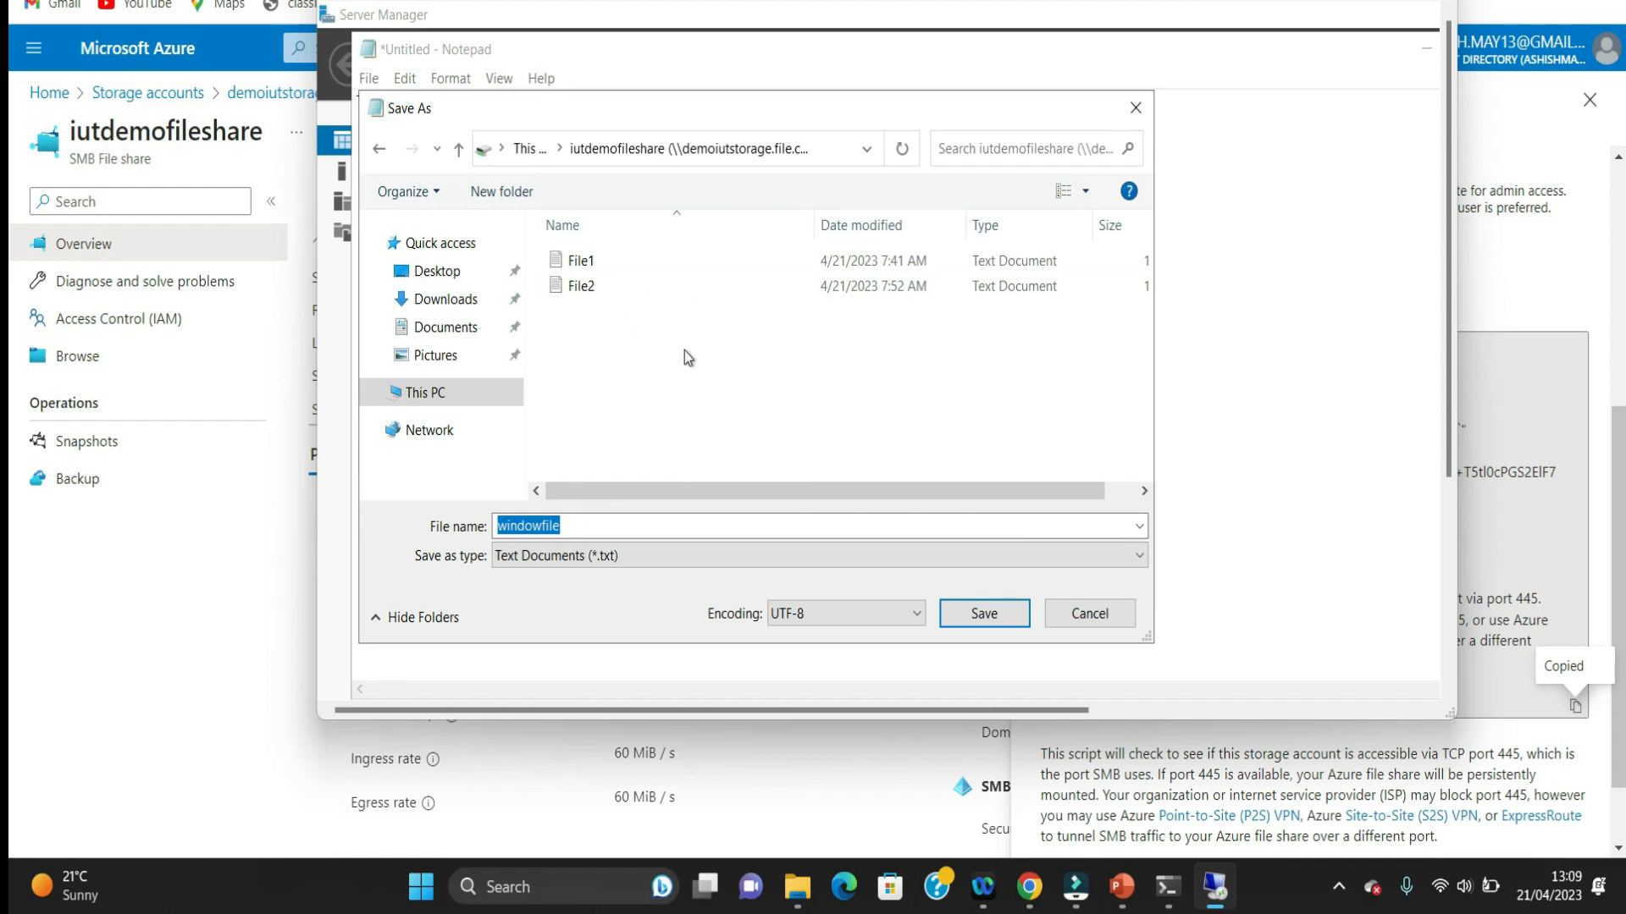
click(984, 614)
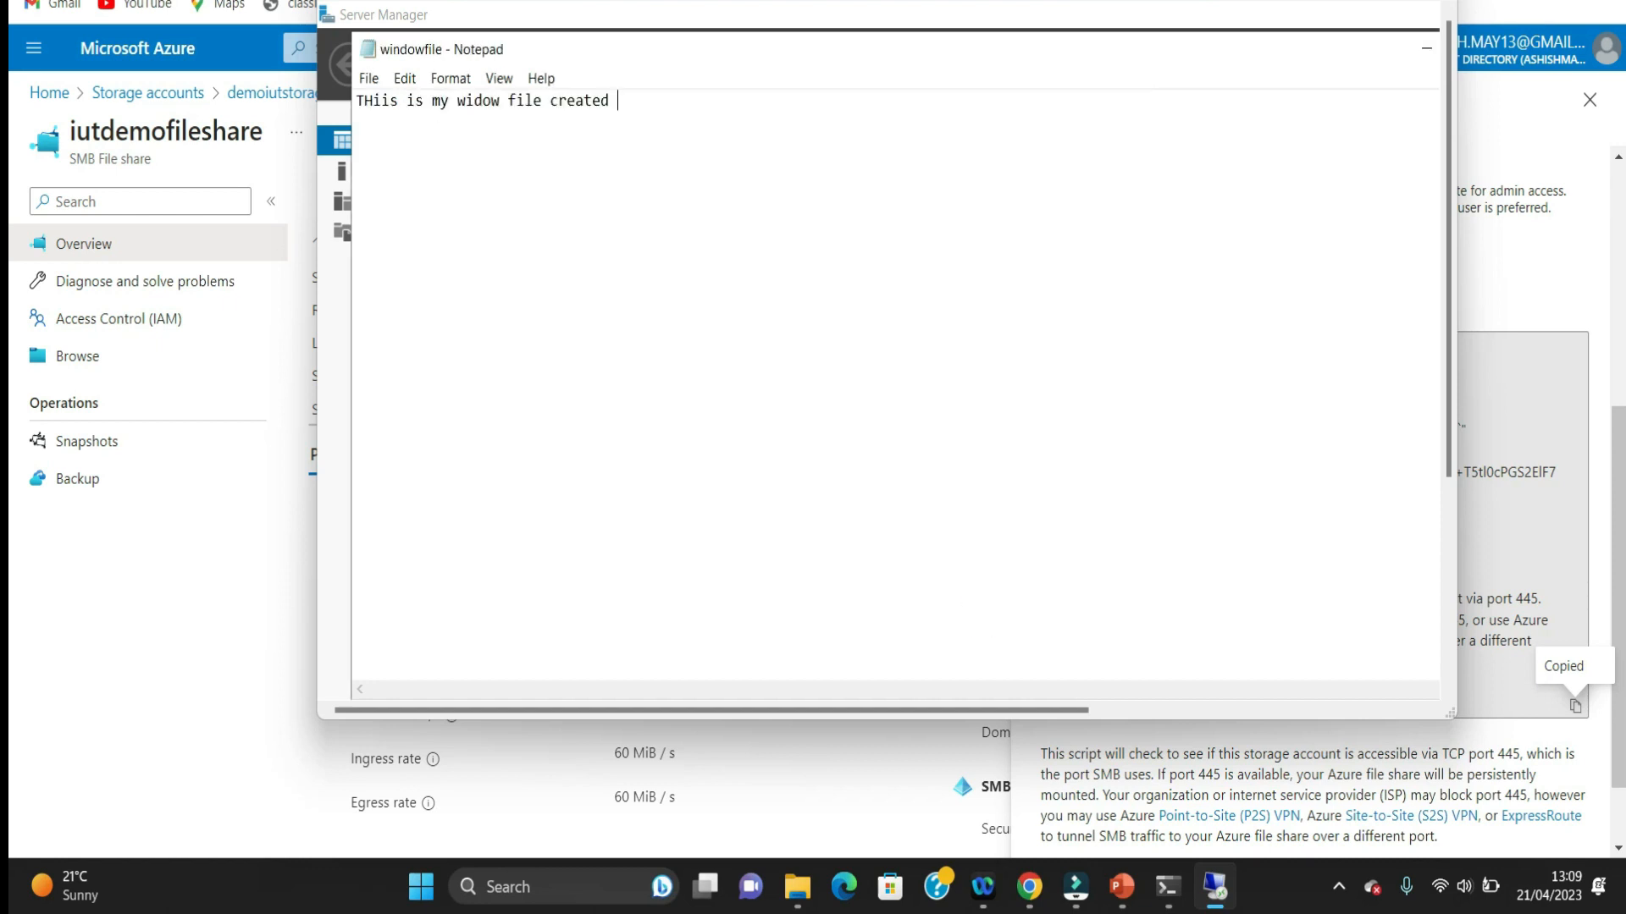
Step: Save windowfile once more and close Notepad to return to the mapped drive's file list
click(368, 78)
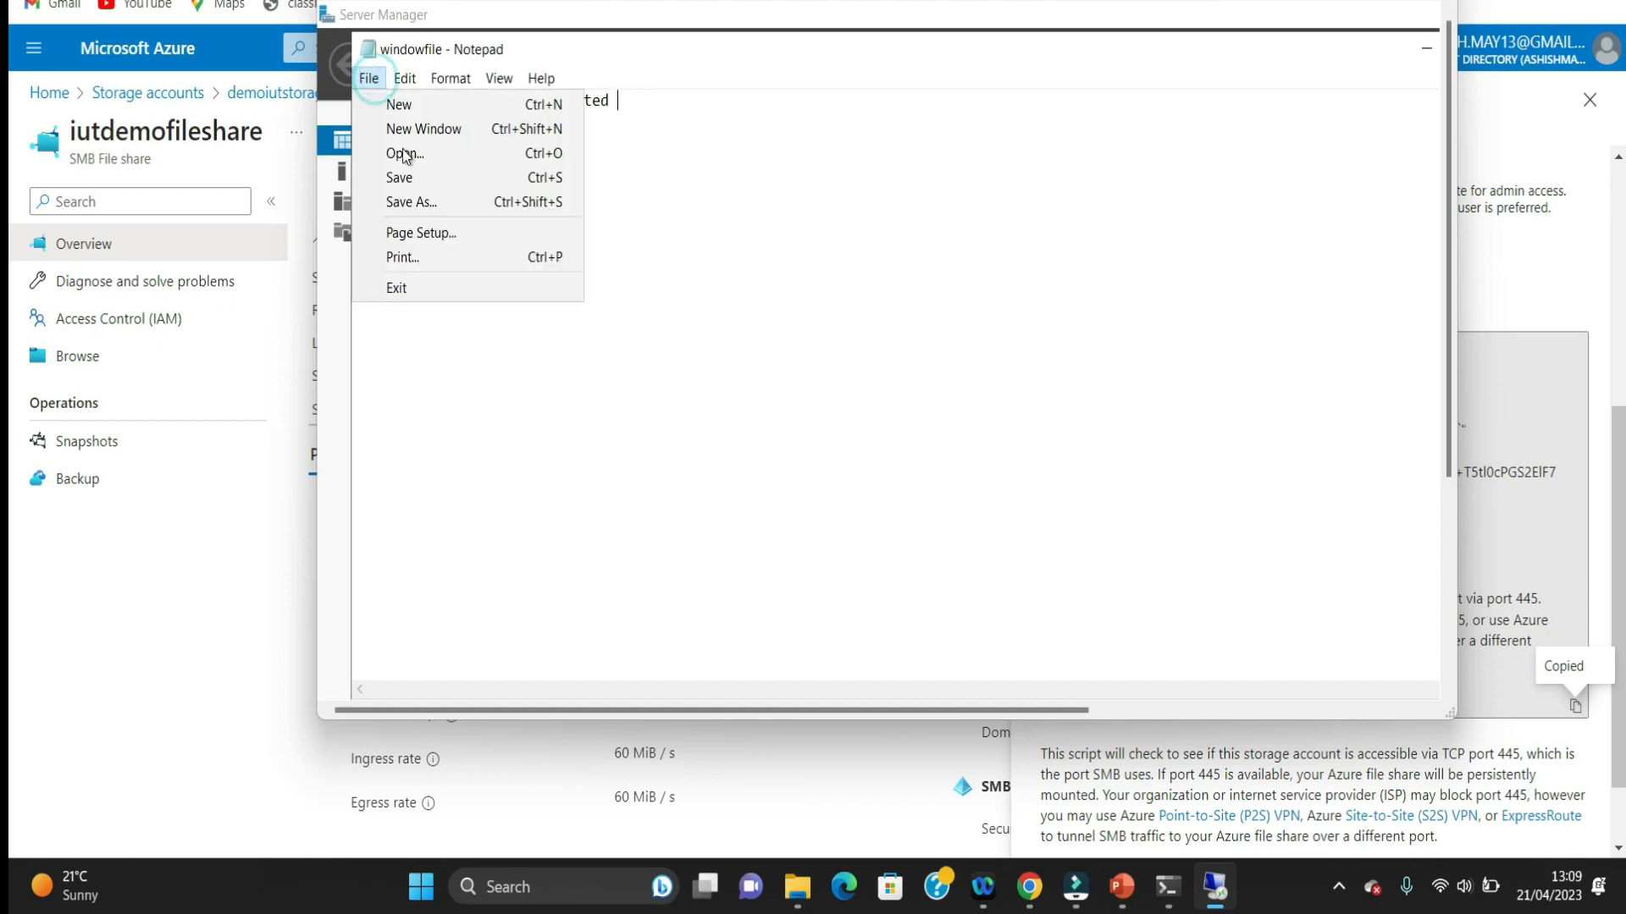
click(400, 177)
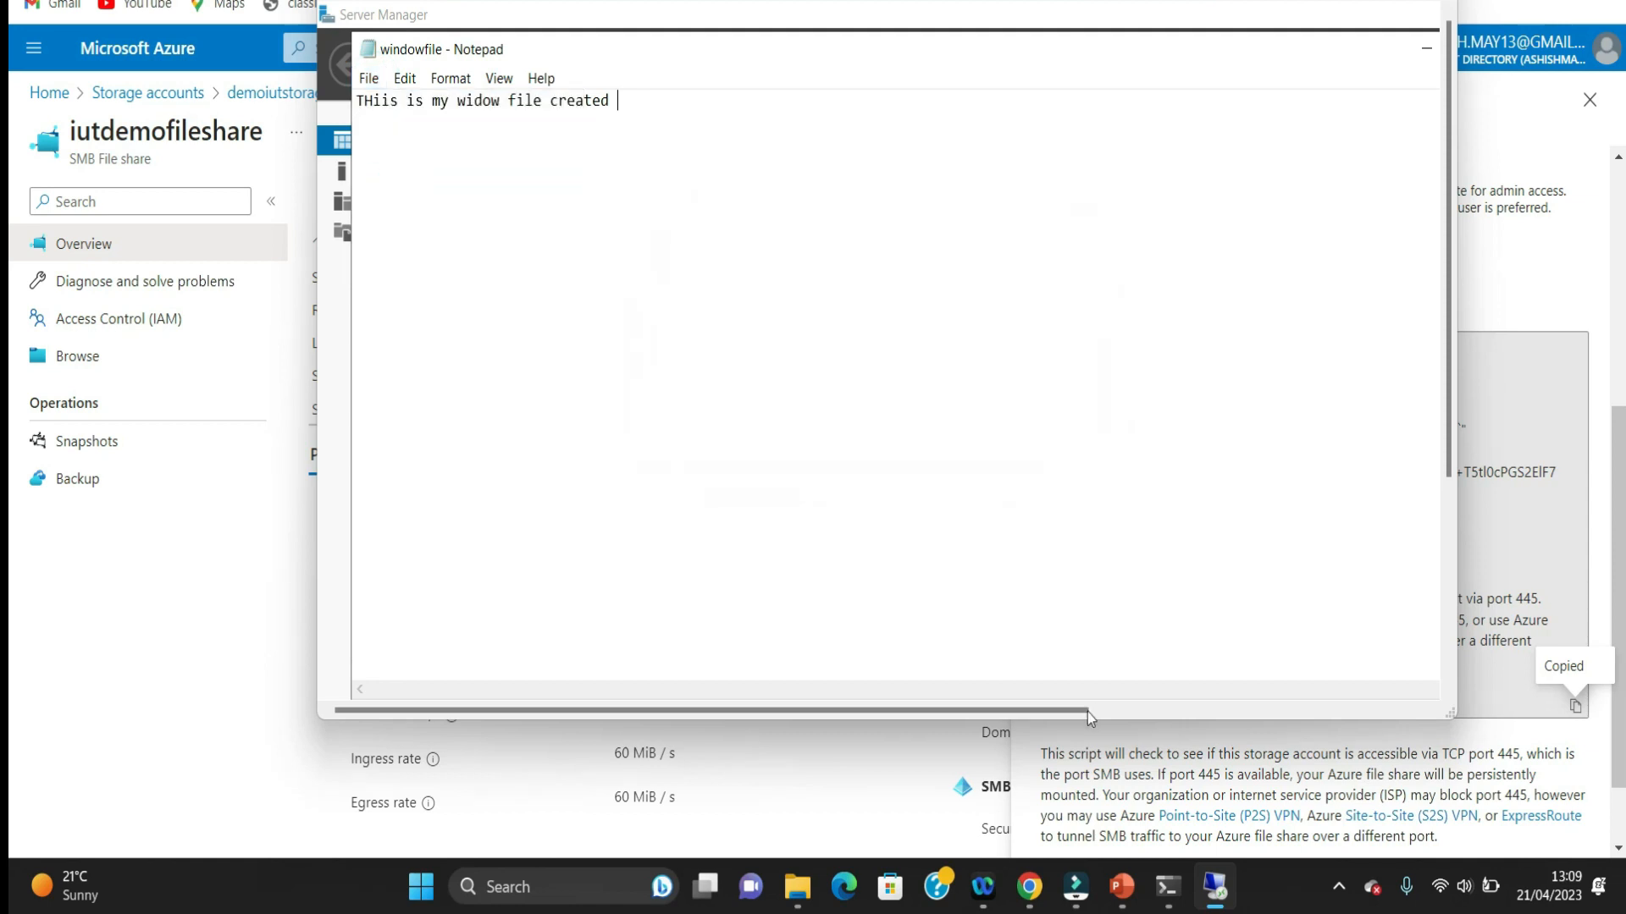
drag(1065, 711, 1334, 687)
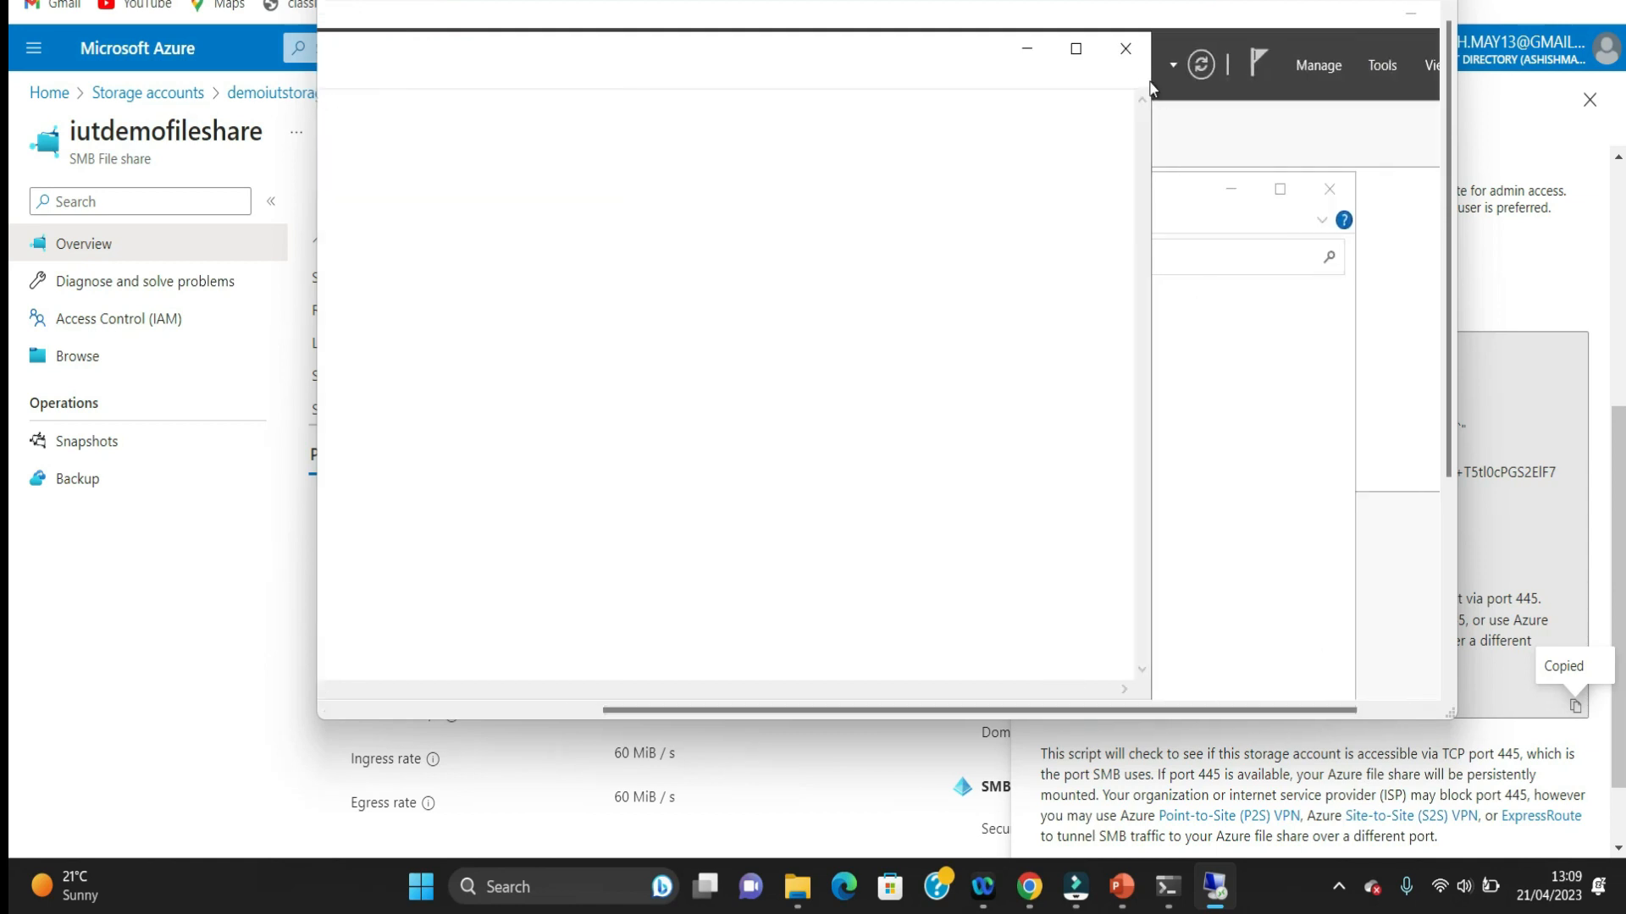
click(1127, 49)
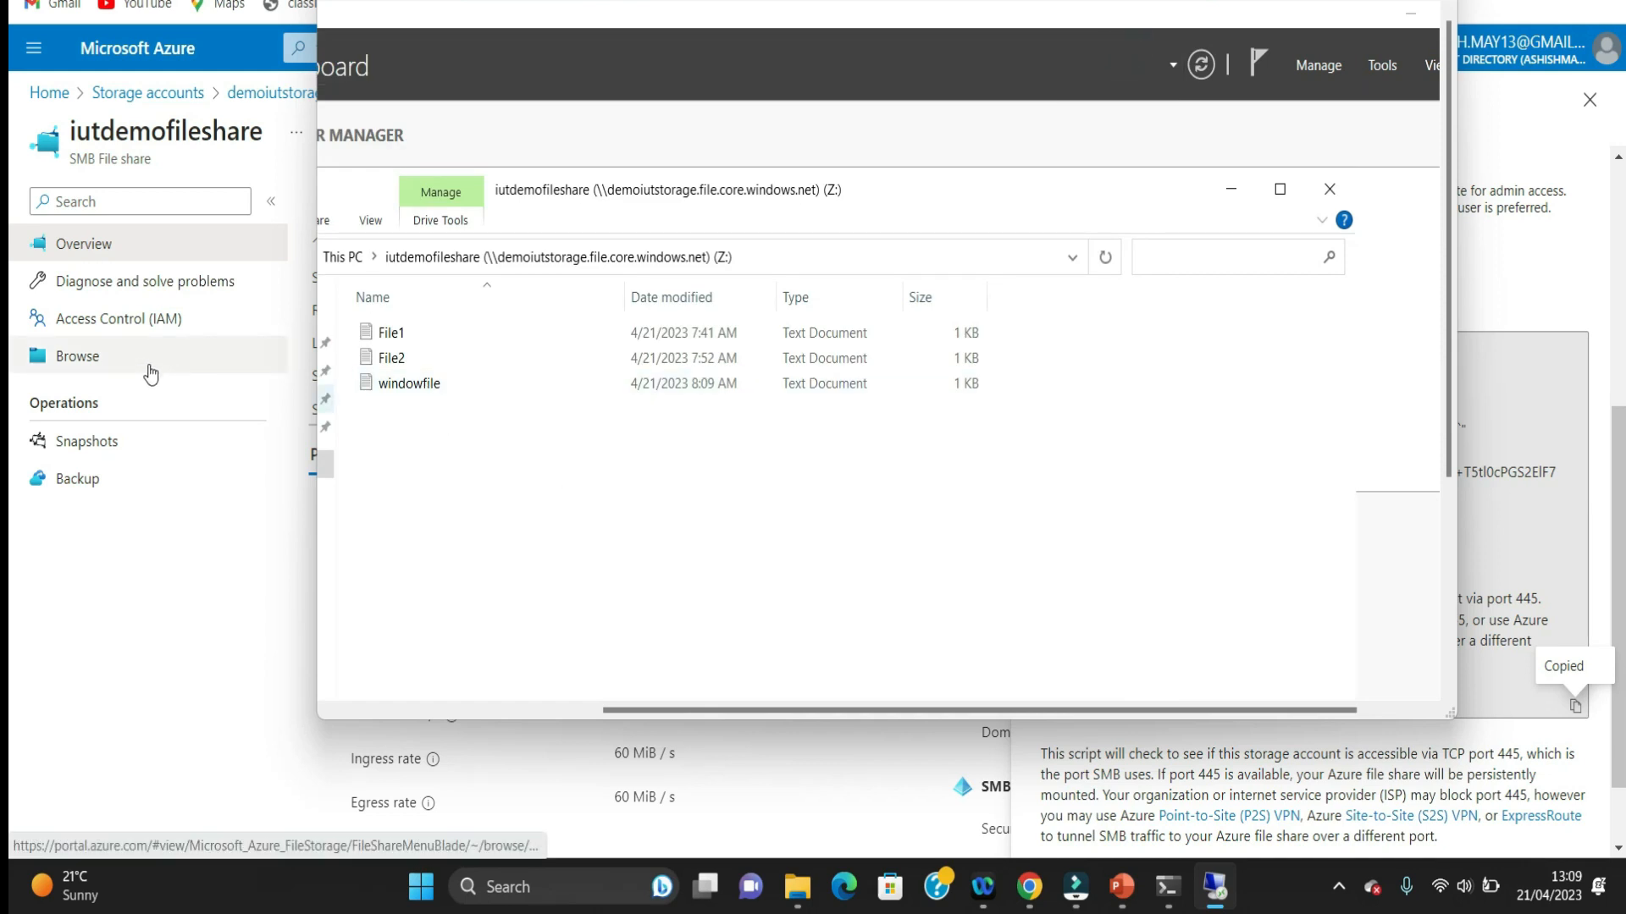
Step: Switch to the Azure portal and browse the contents of the iutdemofileshare file share
click(149, 402)
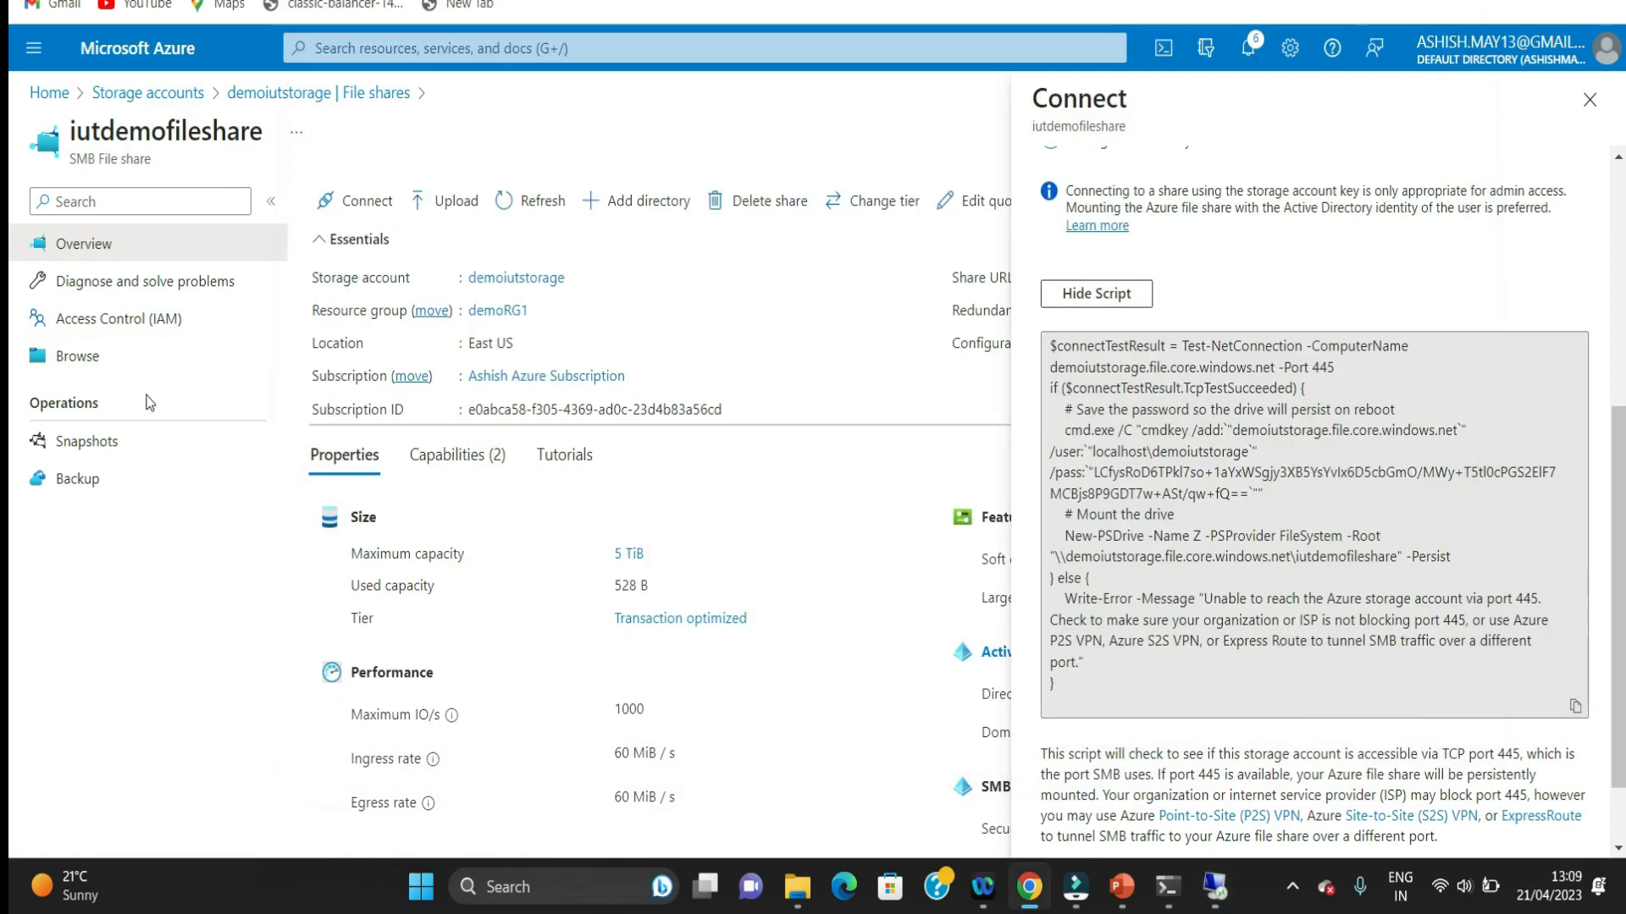
click(76, 359)
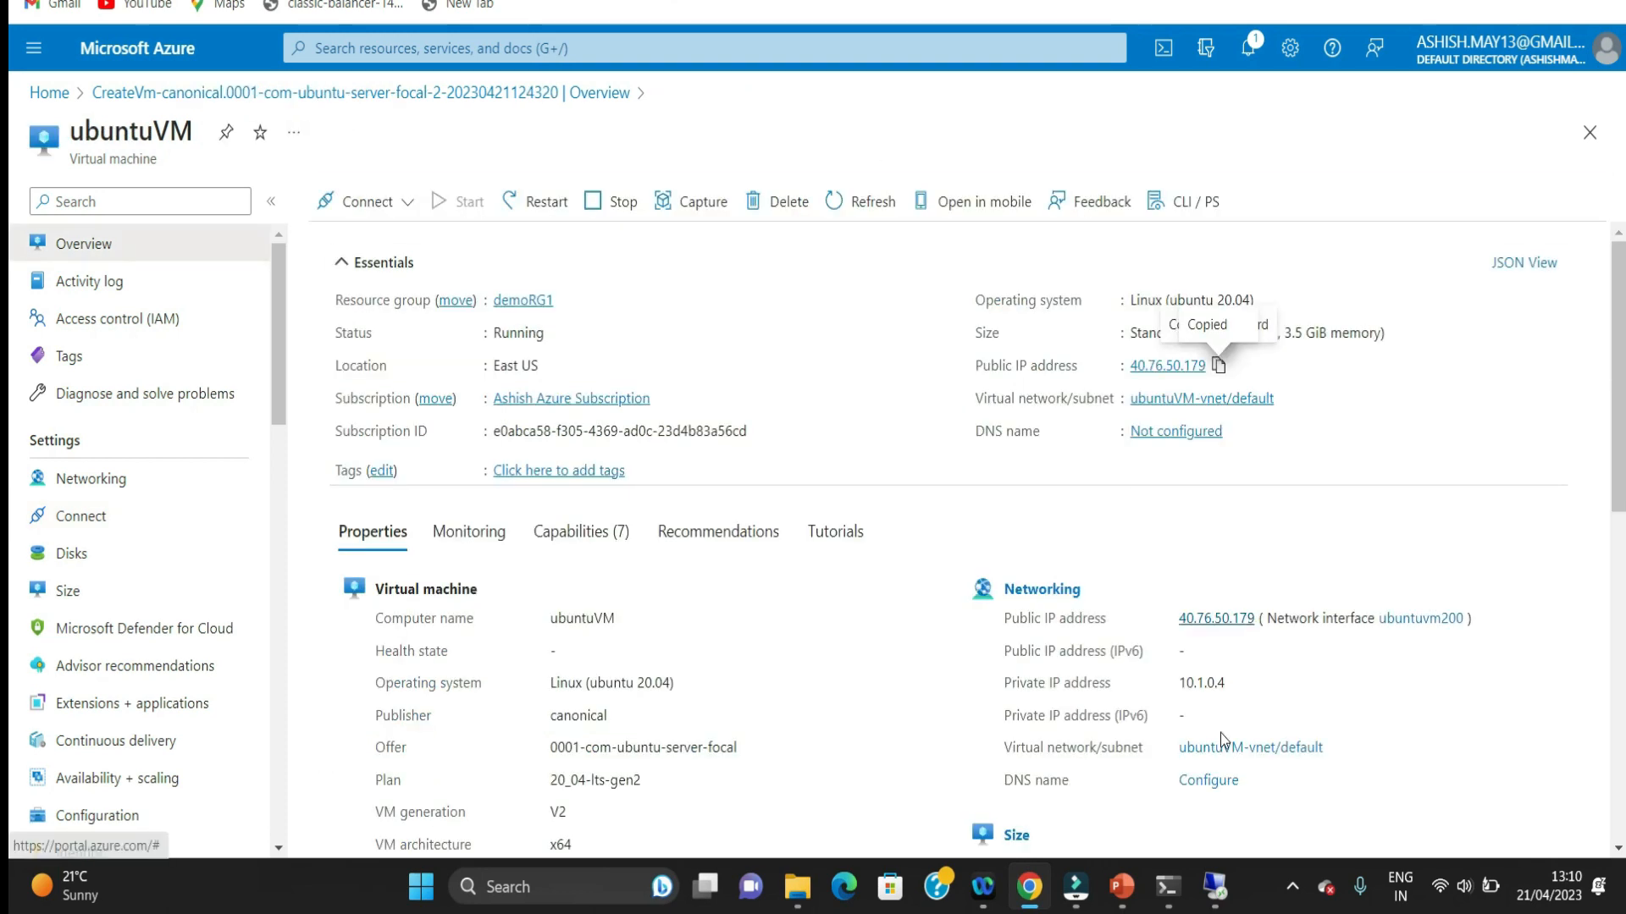
Step: Switch to the ubuntuVM terminal session and list the files in /mnt/iutdemofileshare with ls
click(1167, 886)
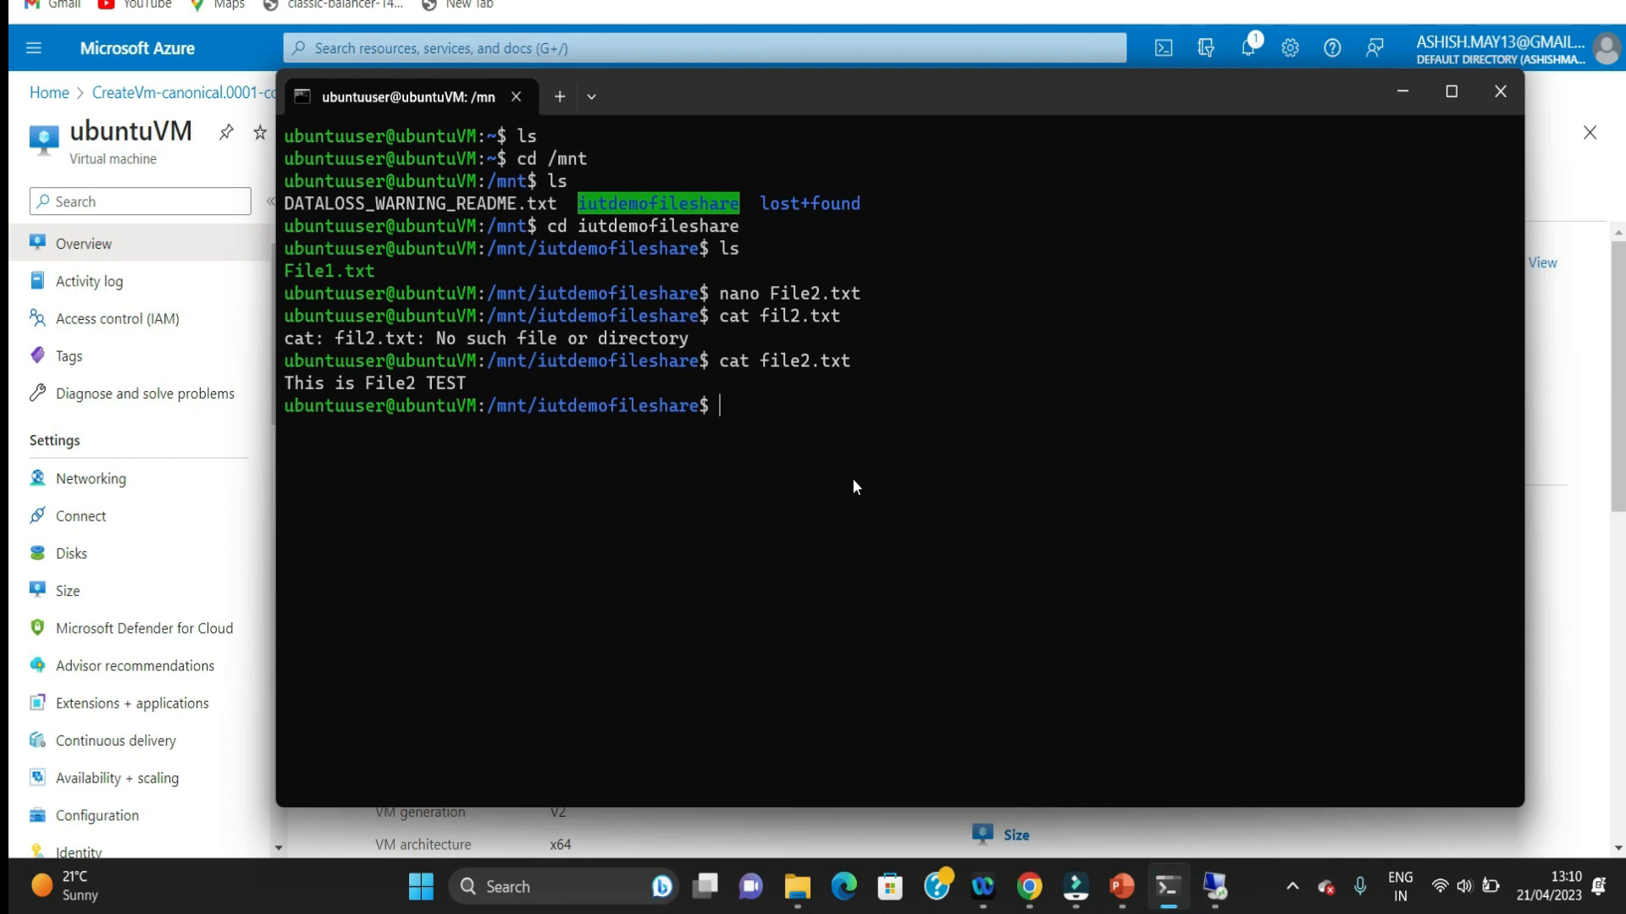
text(ls)
key(Return)
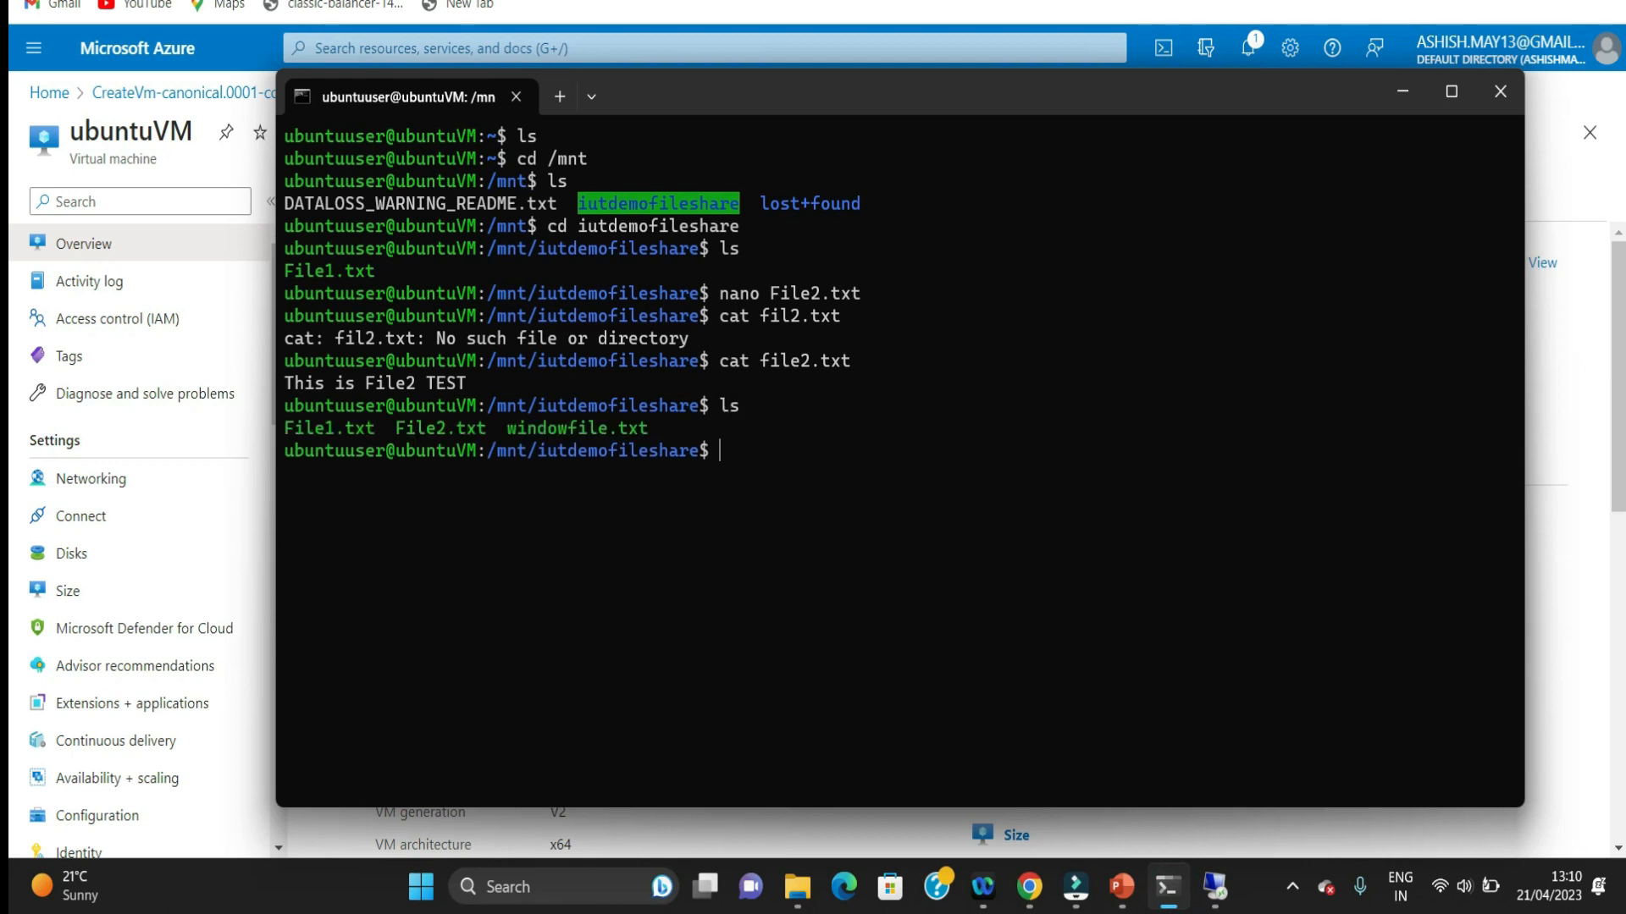